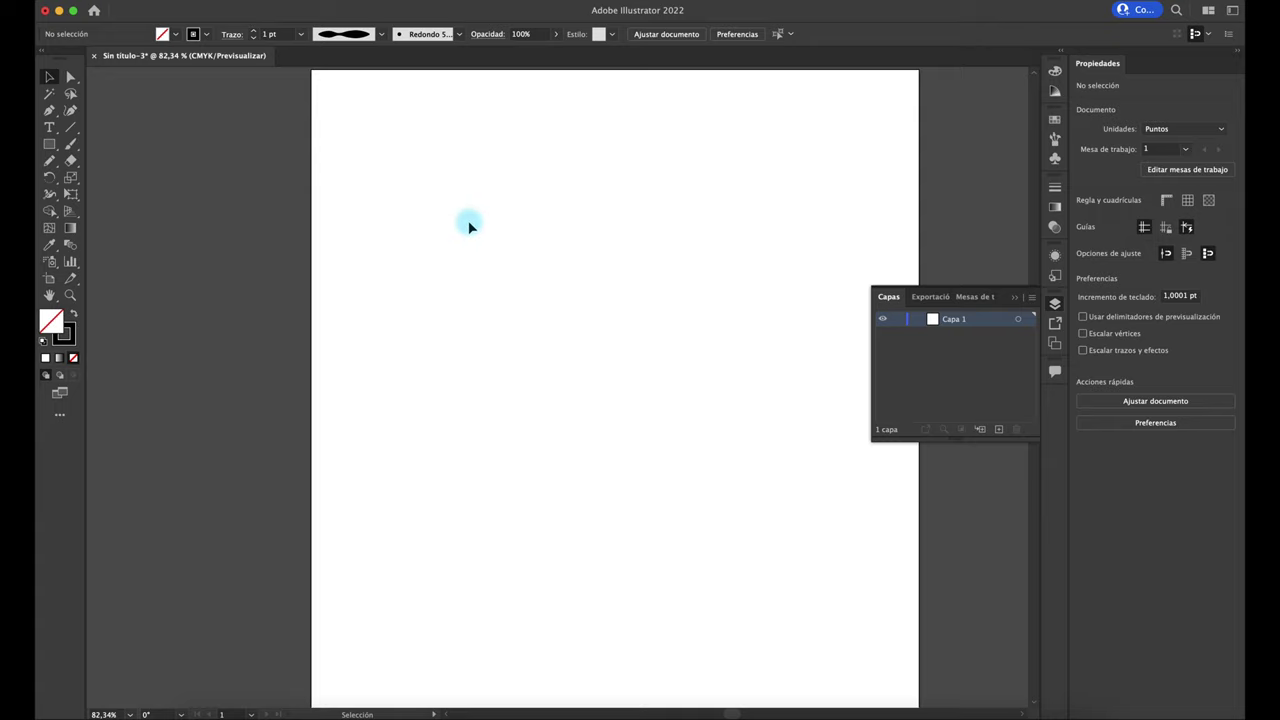
Draw a closed Pen outline with a straight right edge and curved left side on the artboard's left.
{"action": "scroll", "coordinate": [408, 196], "scroll_direction": "up", "scroll_amount": 5}
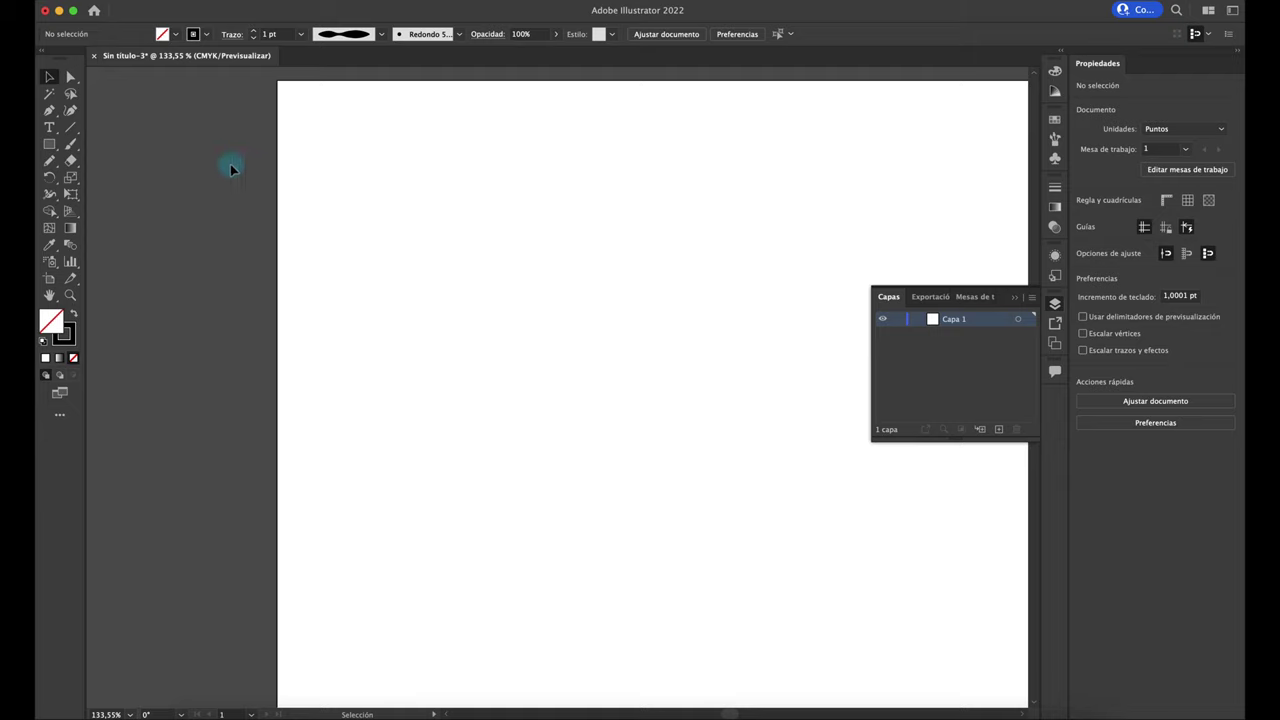
{"action": "left_click", "coordinate": [51, 112]}
{"action": "left_click", "coordinate": [528, 218]}
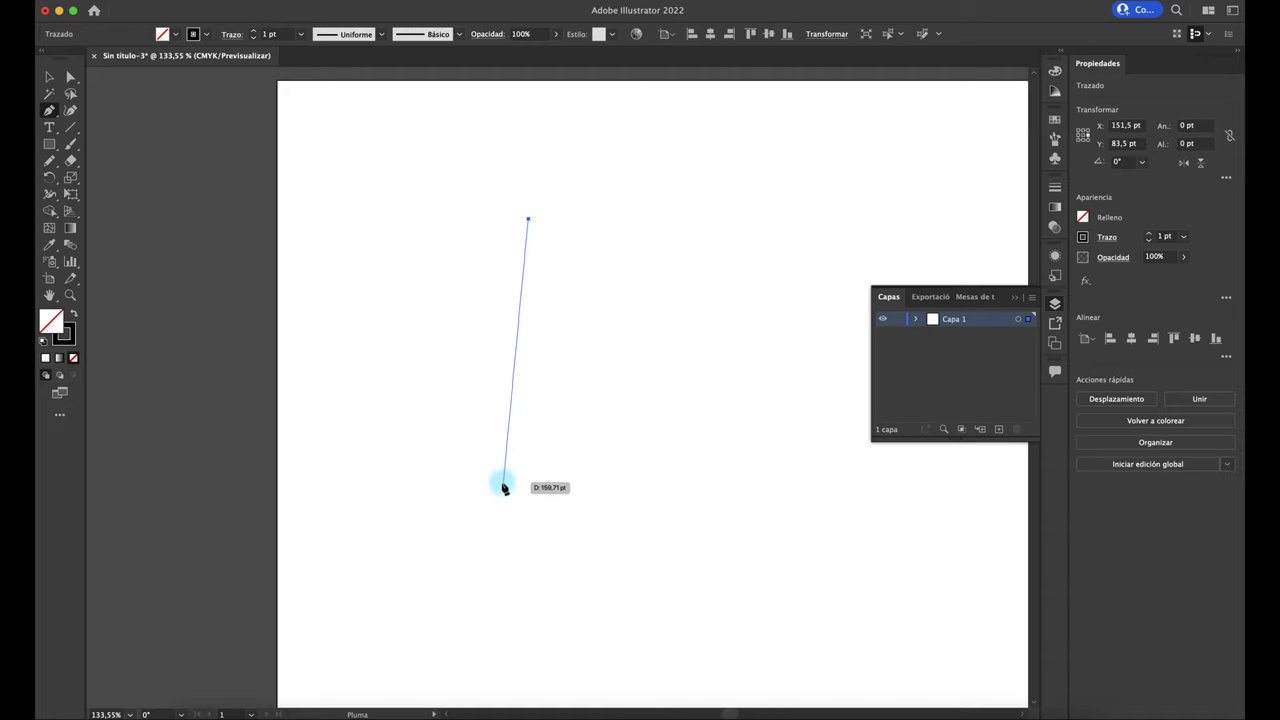
{"action": "left_click", "coordinate": [528, 494]}
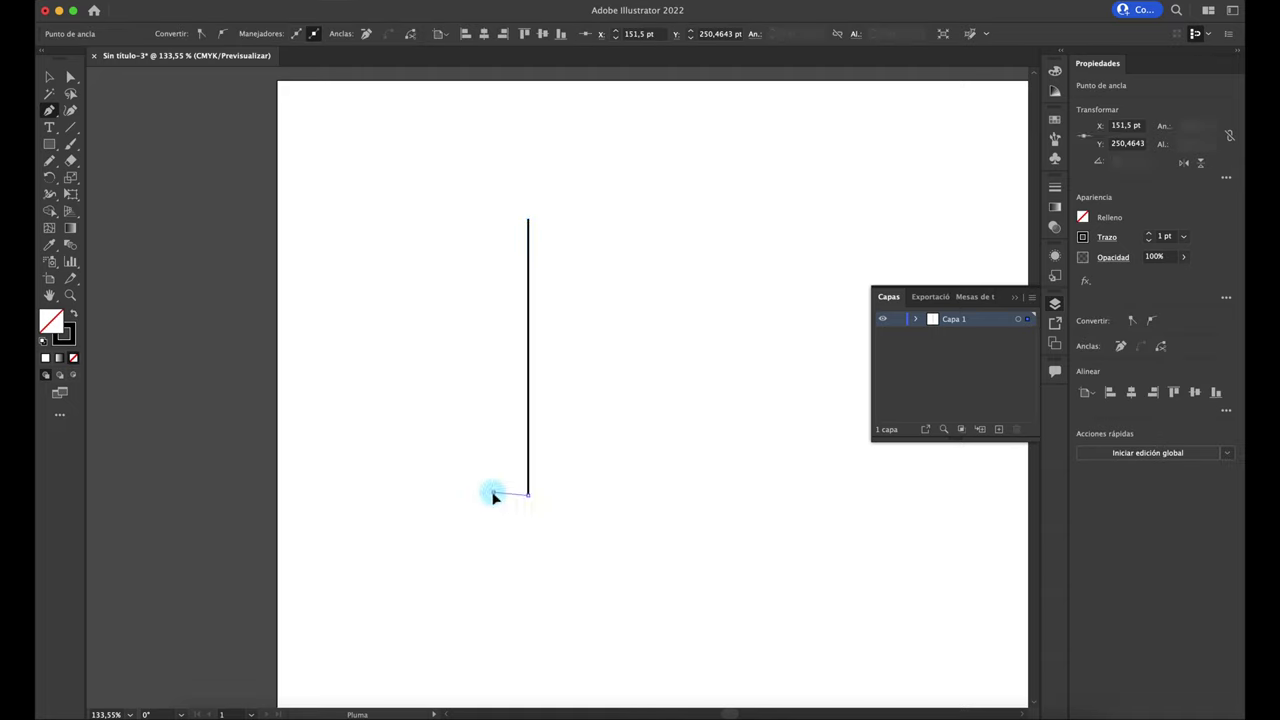
{"action": "mouse_move", "coordinate": [457, 467]}
{"action": "left_mouse_down"}
{"action": "mouse_move", "coordinate": [452, 432]}
{"action": "mouse_move", "coordinate": [385, 395]}
{"action": "mouse_move", "coordinate": [437, 290]}
{"action": "left_mouse_up"}
{"action": "left_click", "coordinate": [389, 399]}
{"action": "left_click", "coordinate": [442, 277]}
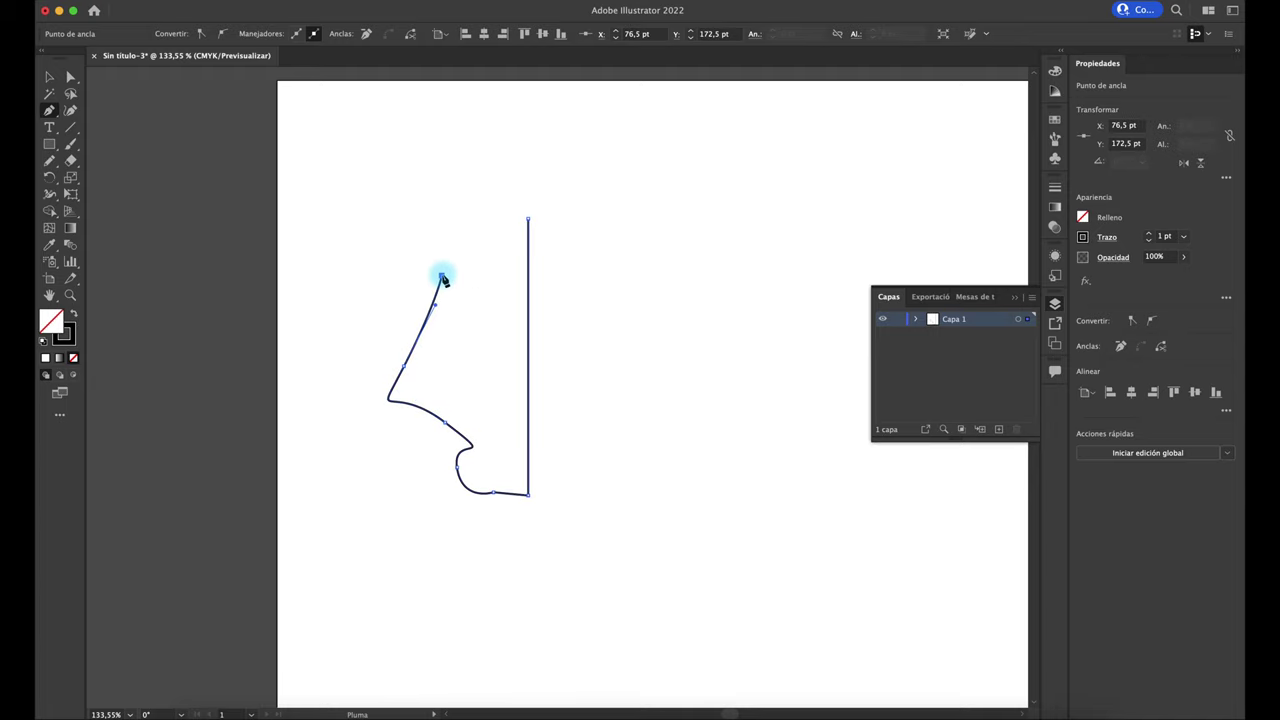
{"action": "left_click", "coordinate": [434, 228]}
{"action": "left_click", "coordinate": [462, 197]}
{"action": "mouse_move", "coordinate": [494, 197]}
{"action": "left_mouse_down"}
{"action": "mouse_move", "coordinate": [533, 230]}
{"action": "mouse_move", "coordinate": [528, 215]}
{"action": "left_mouse_up"}
{"action": "left_click", "coordinate": [49, 76]}
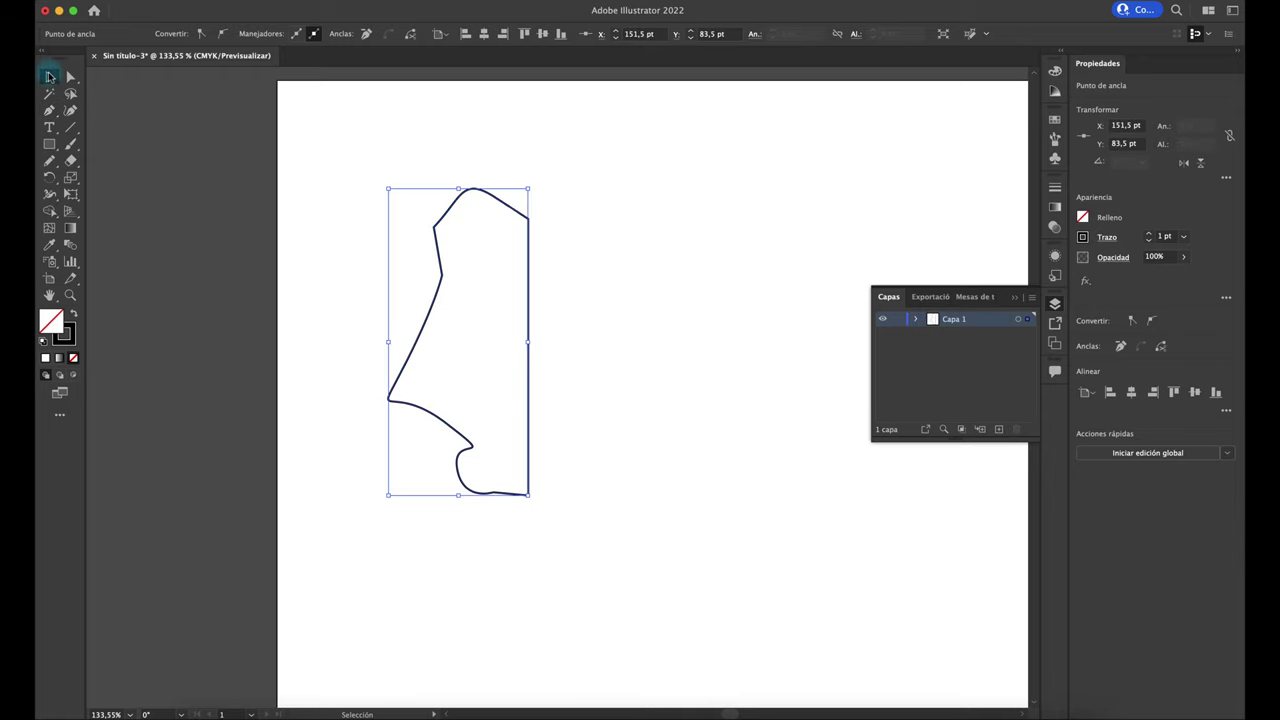
Fill the outlined shape with red from the control-bar swatches.
{"action": "left_click", "coordinate": [296, 188]}
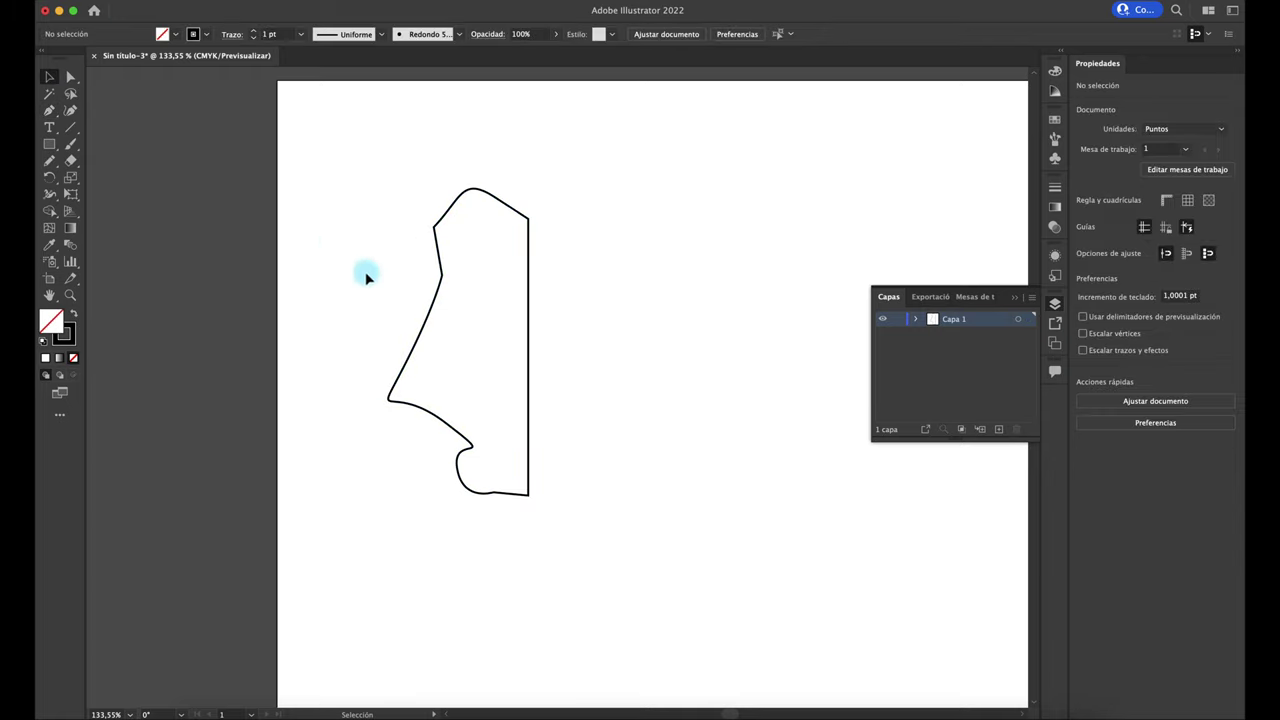
{"action": "left_click", "coordinate": [424, 328]}
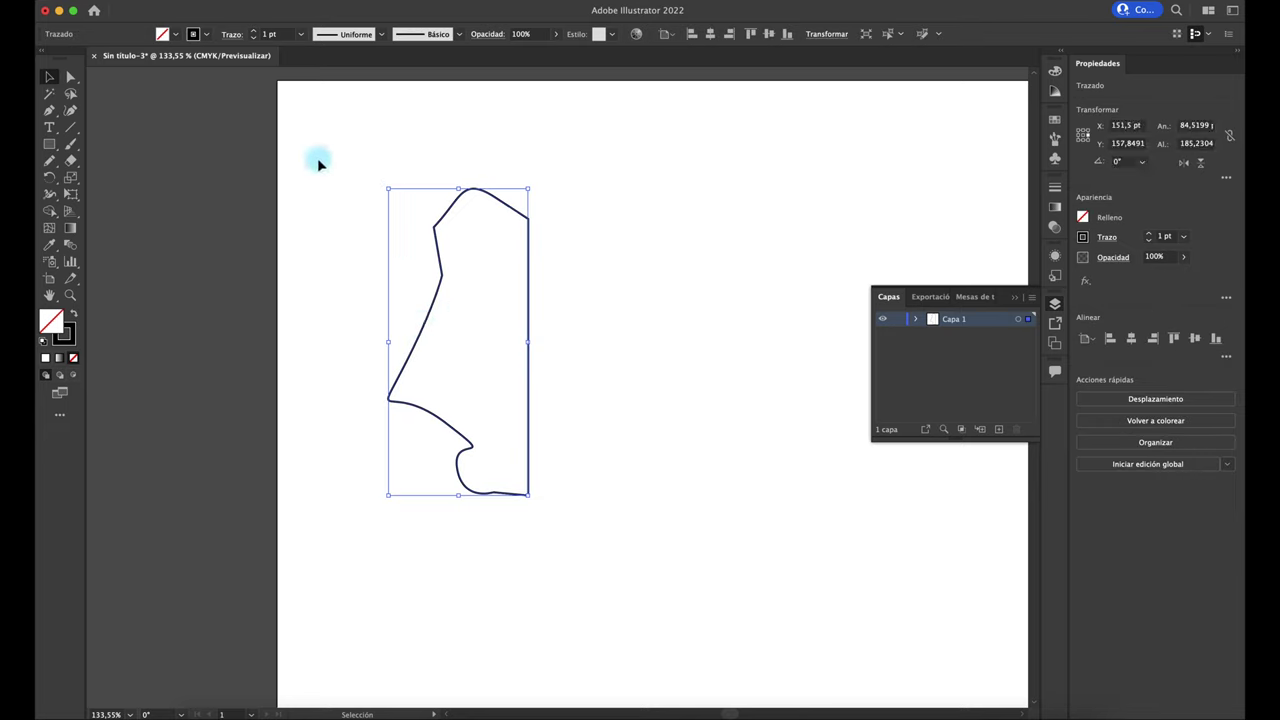
{"action": "left_click", "coordinate": [194, 35]}
{"action": "left_click", "coordinate": [151, 62]}
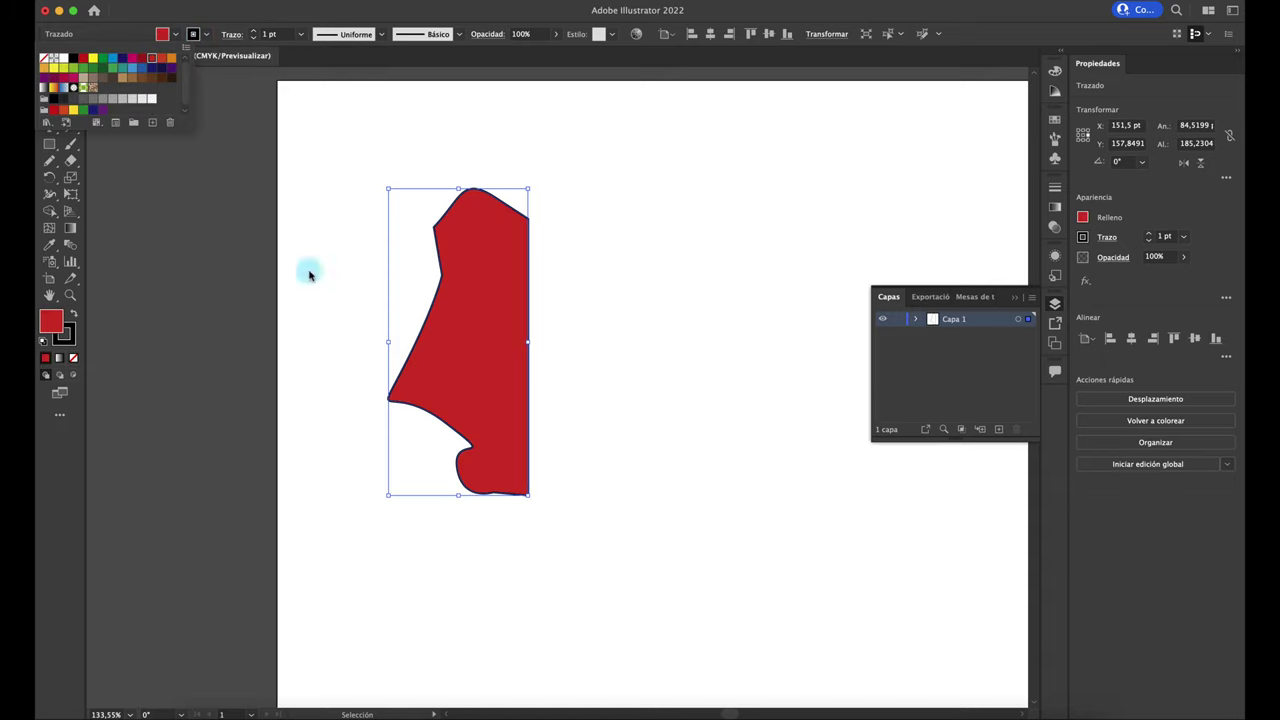
{"action": "left_click", "coordinate": [306, 271]}
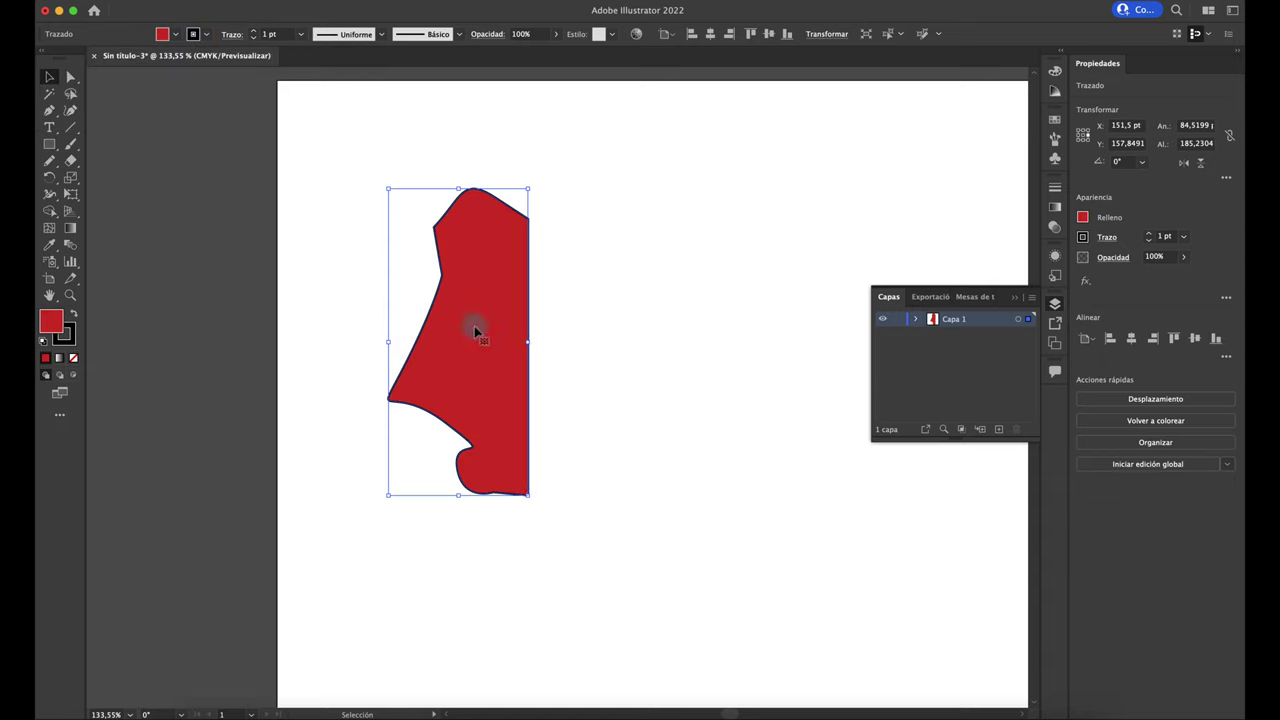
Lower the red shape's opacity to 46% and deselect it.
{"action": "left_click", "coordinate": [556, 34]}
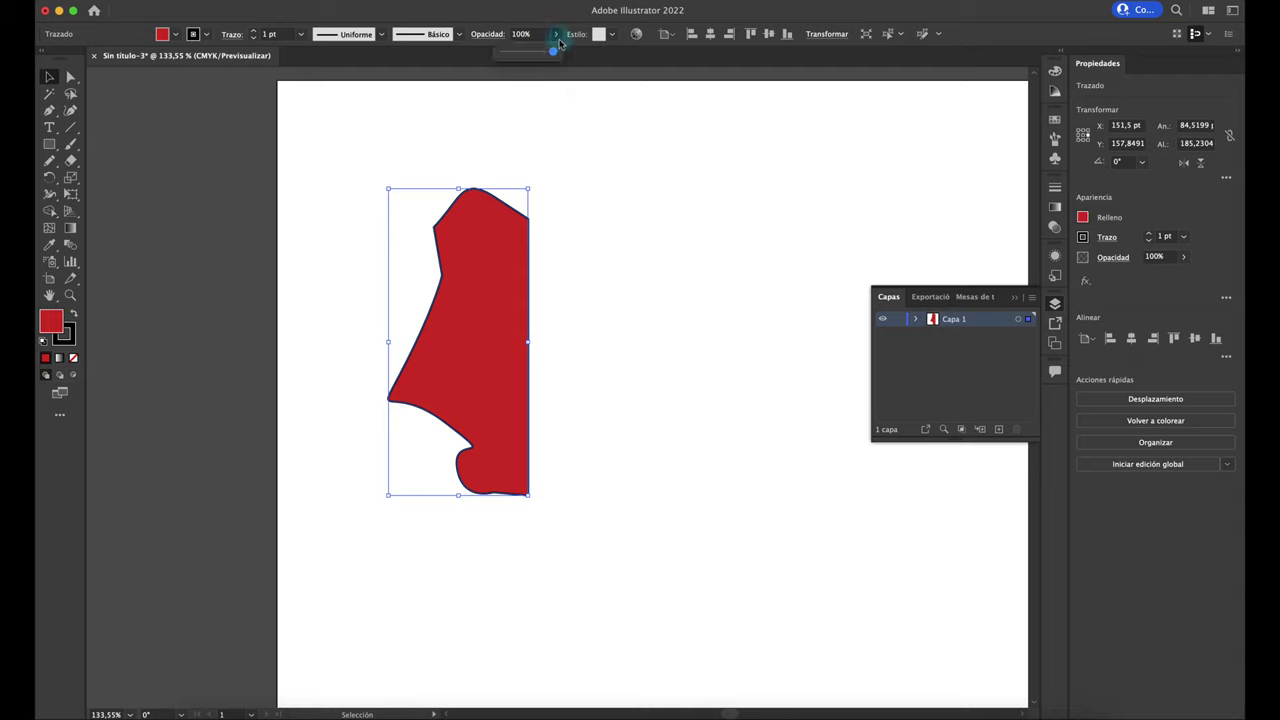
{"action": "left_click_drag", "start_coordinate": [549, 53], "coordinate": [525, 55]}
{"action": "left_click", "coordinate": [575, 211]}
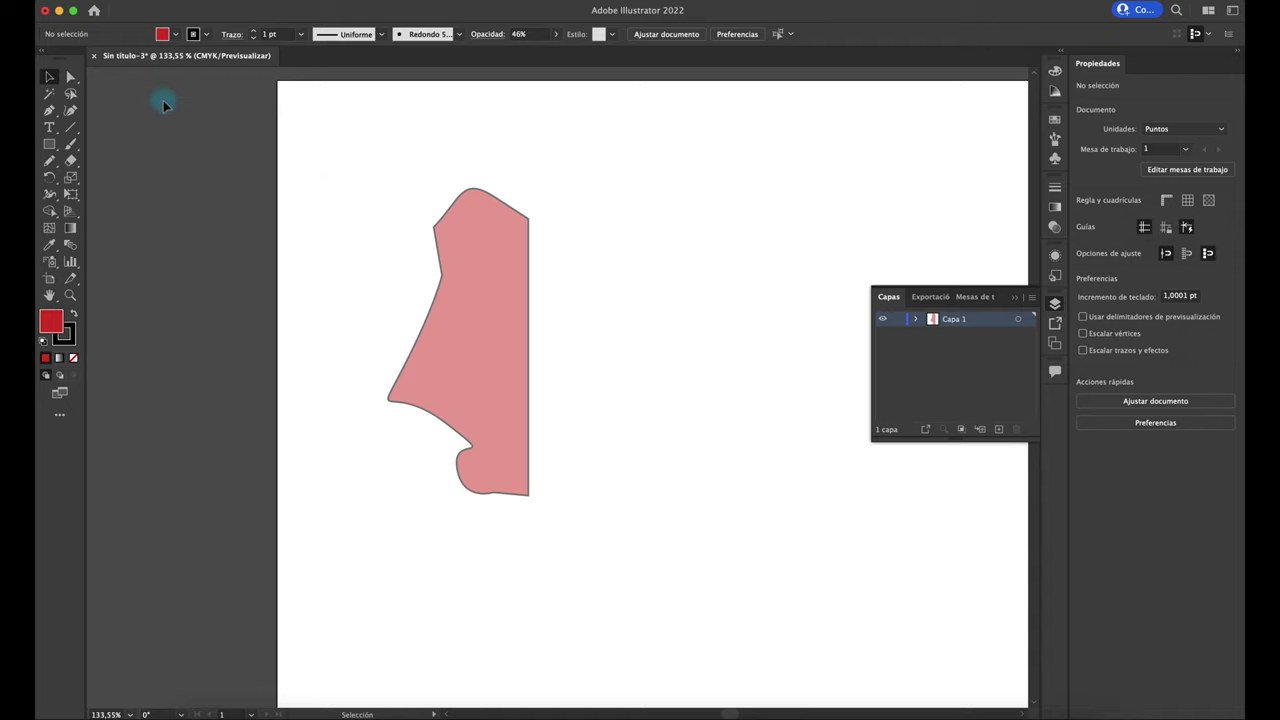
Place the beetle illustration from iCloud Desktop as a linked image on the artboard.
{"action": "left_click", "coordinate": [145, 2]}
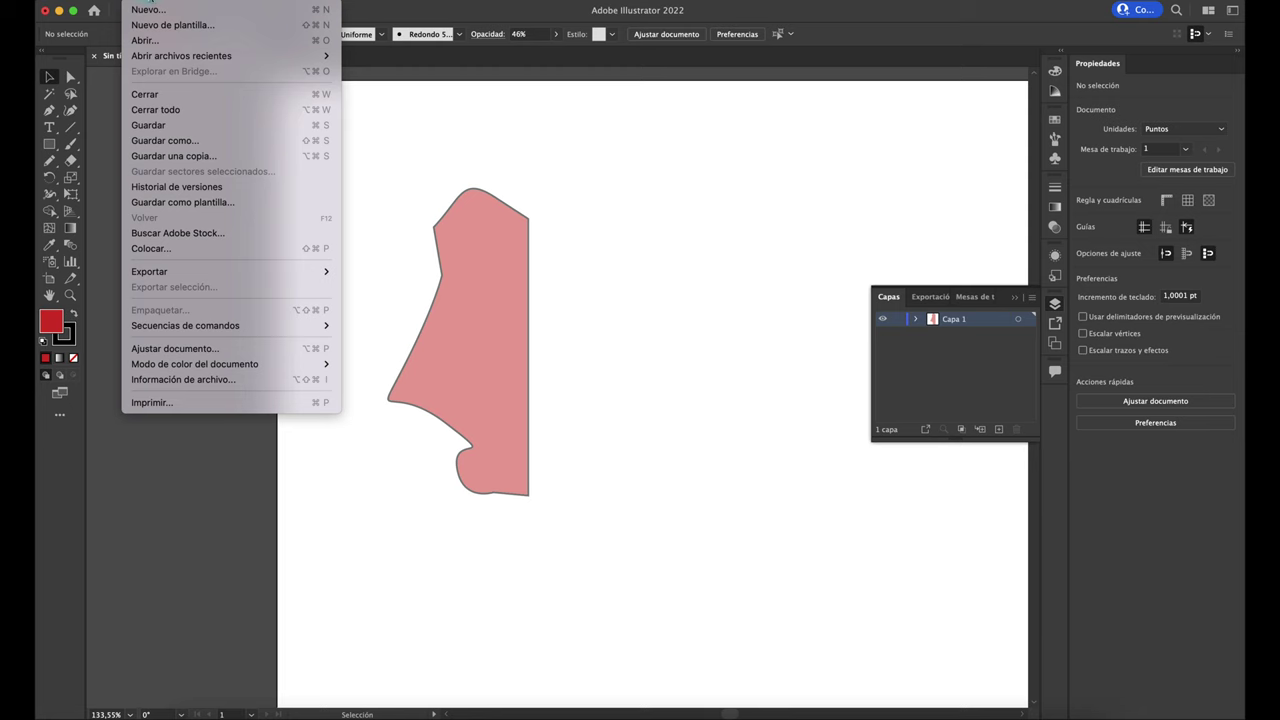
{"action": "left_click", "coordinate": [150, 248]}
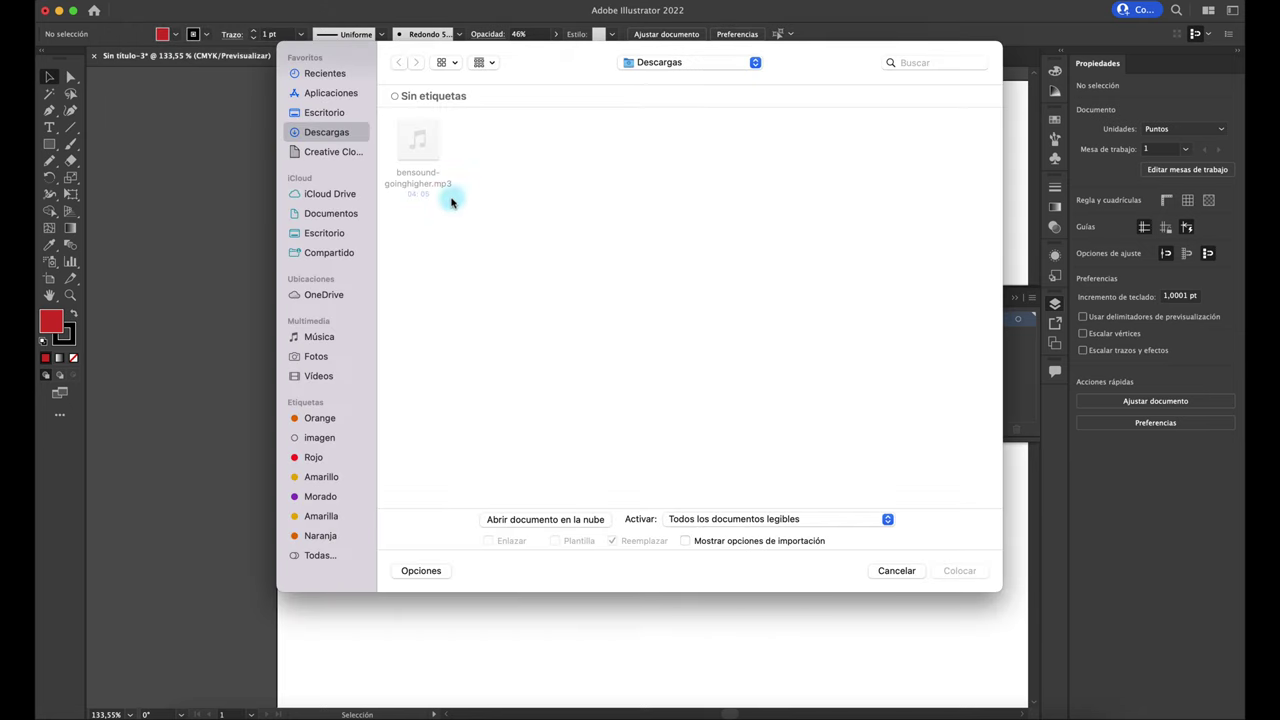
{"action": "left_click", "coordinate": [324, 233]}
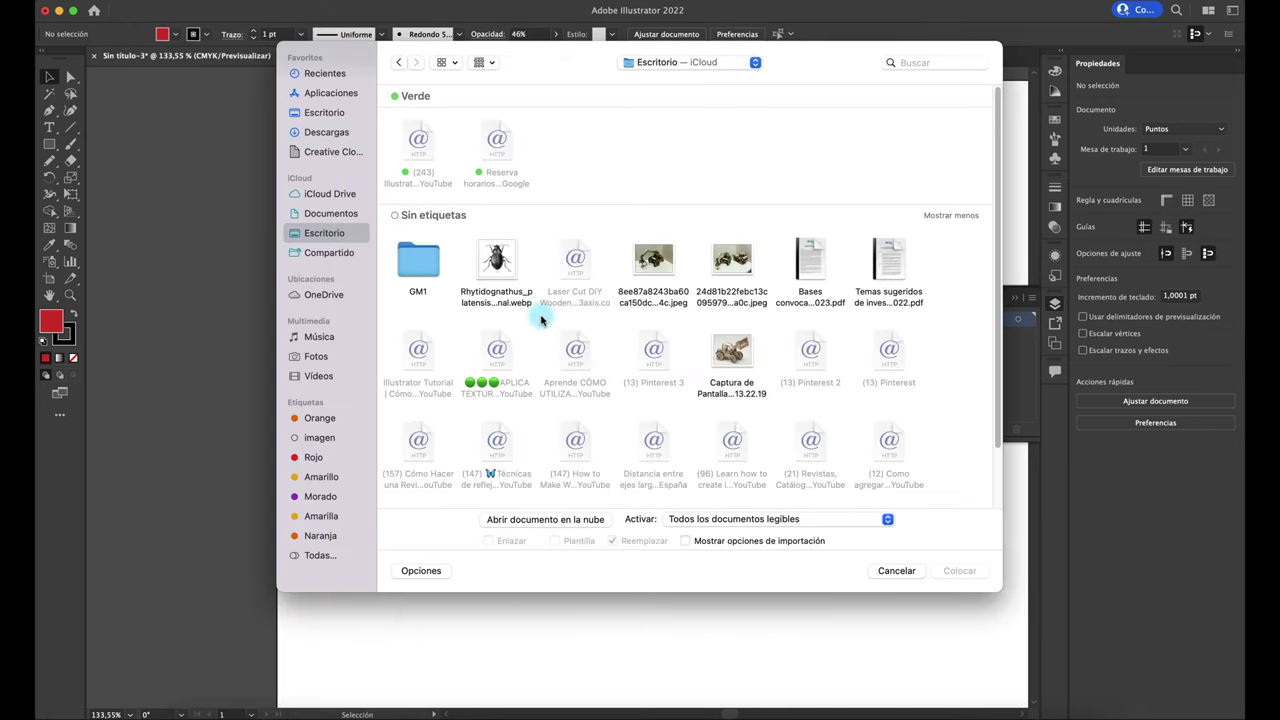
{"action": "left_click", "coordinate": [497, 262]}
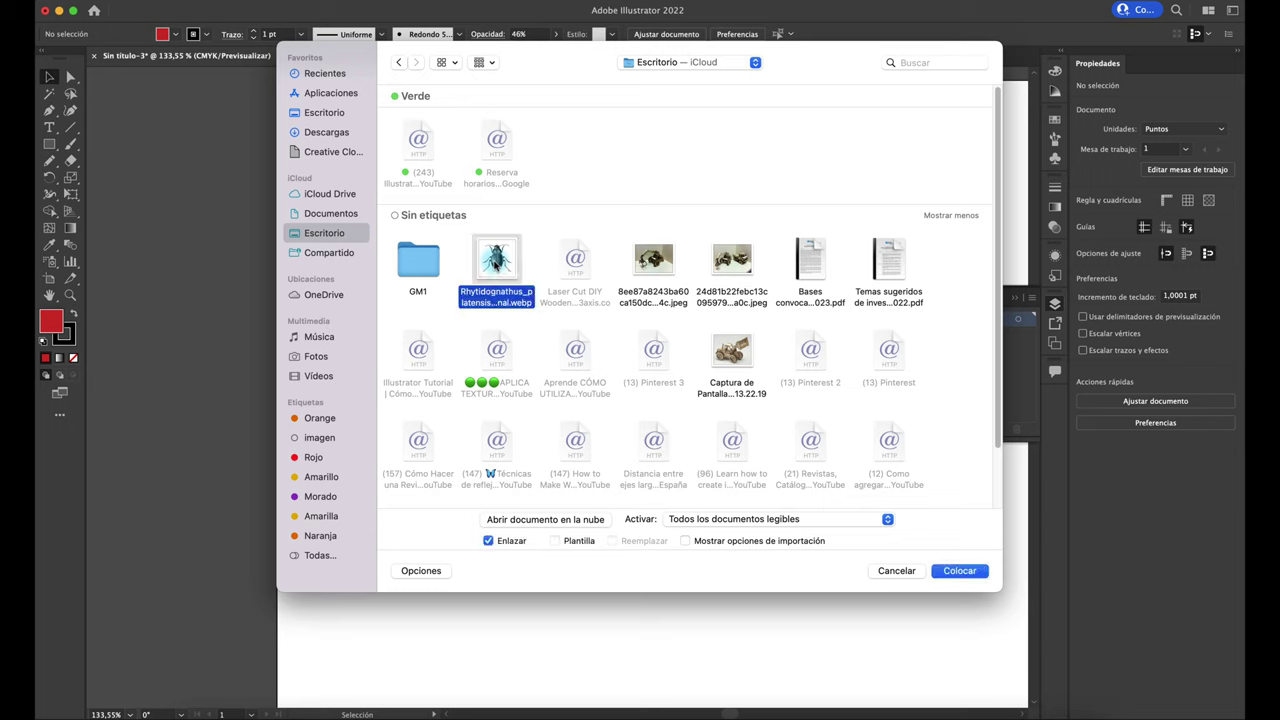
{"action": "left_click", "coordinate": [968, 580]}
{"action": "left_click", "coordinate": [651, 210]}
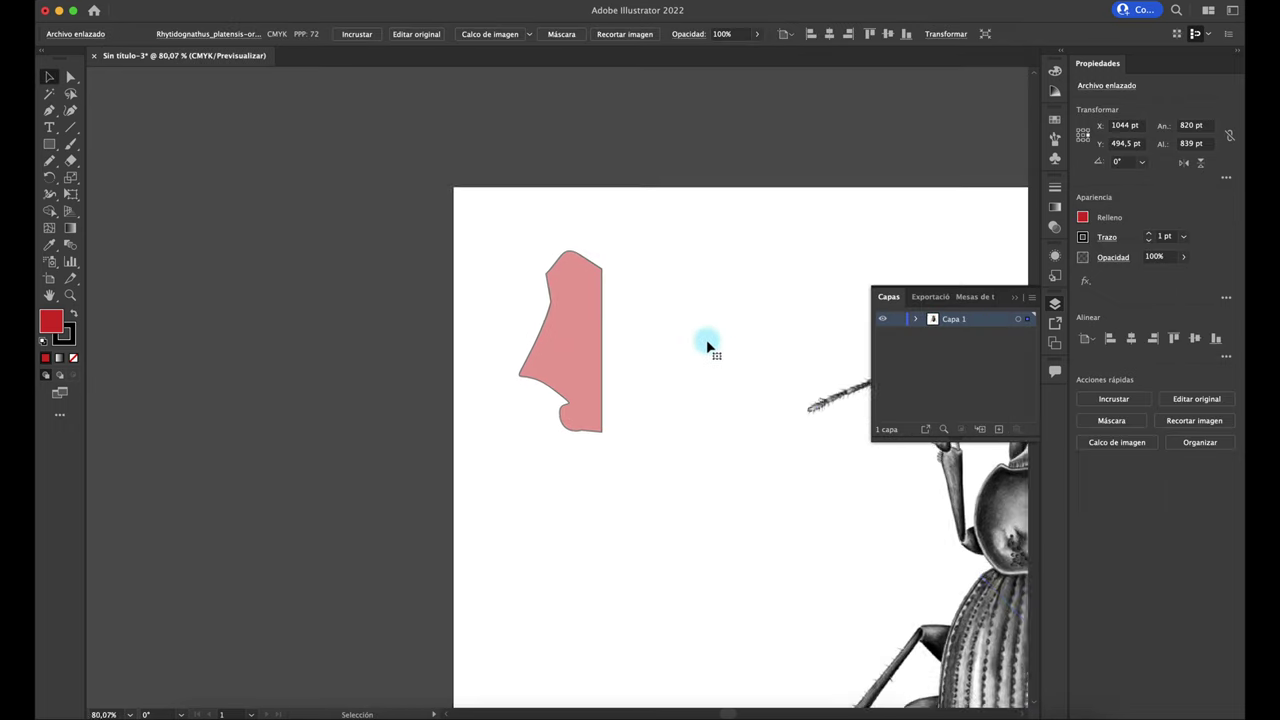
Shrink the beetle image and move it beside the pink shape.
{"action": "scroll", "coordinate": [707, 347], "scroll_direction": "down", "scroll_amount": 2}
{"action": "left_click_drag", "start_coordinate": [843, 477], "coordinate": [357, 305]}
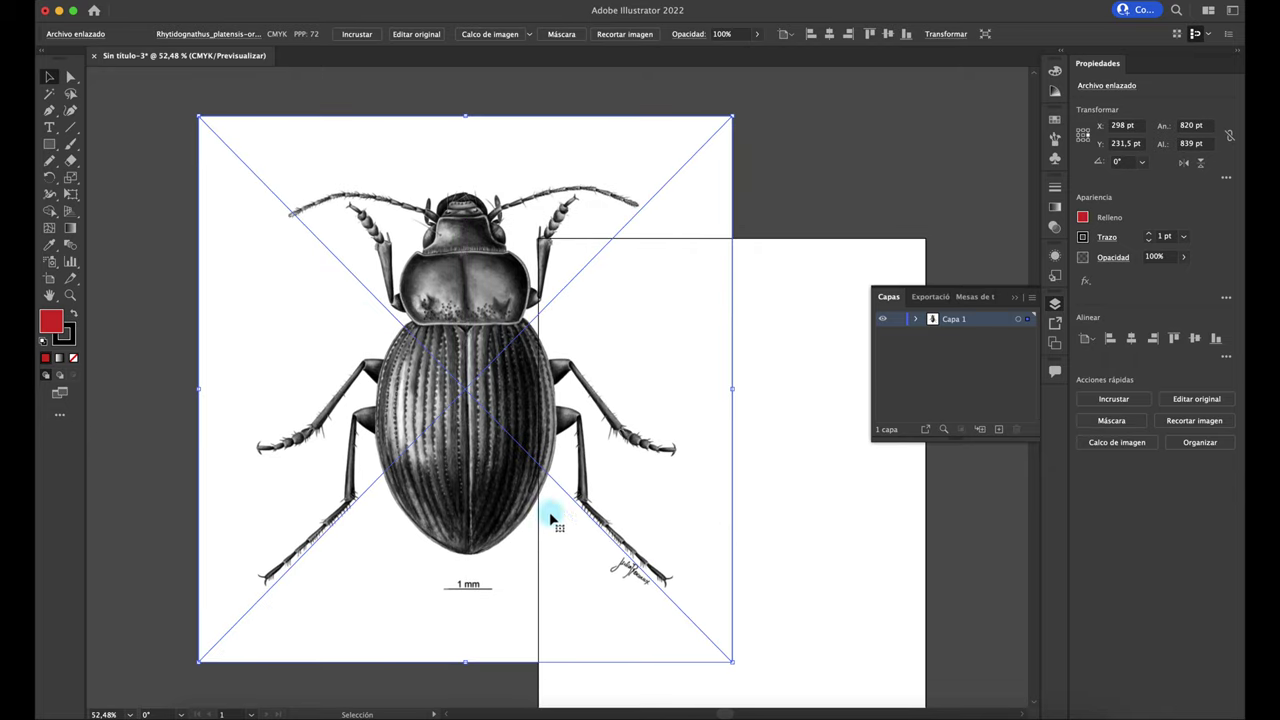
{"action": "left_click_drag", "start_coordinate": [733, 661], "coordinate": [331, 251]}
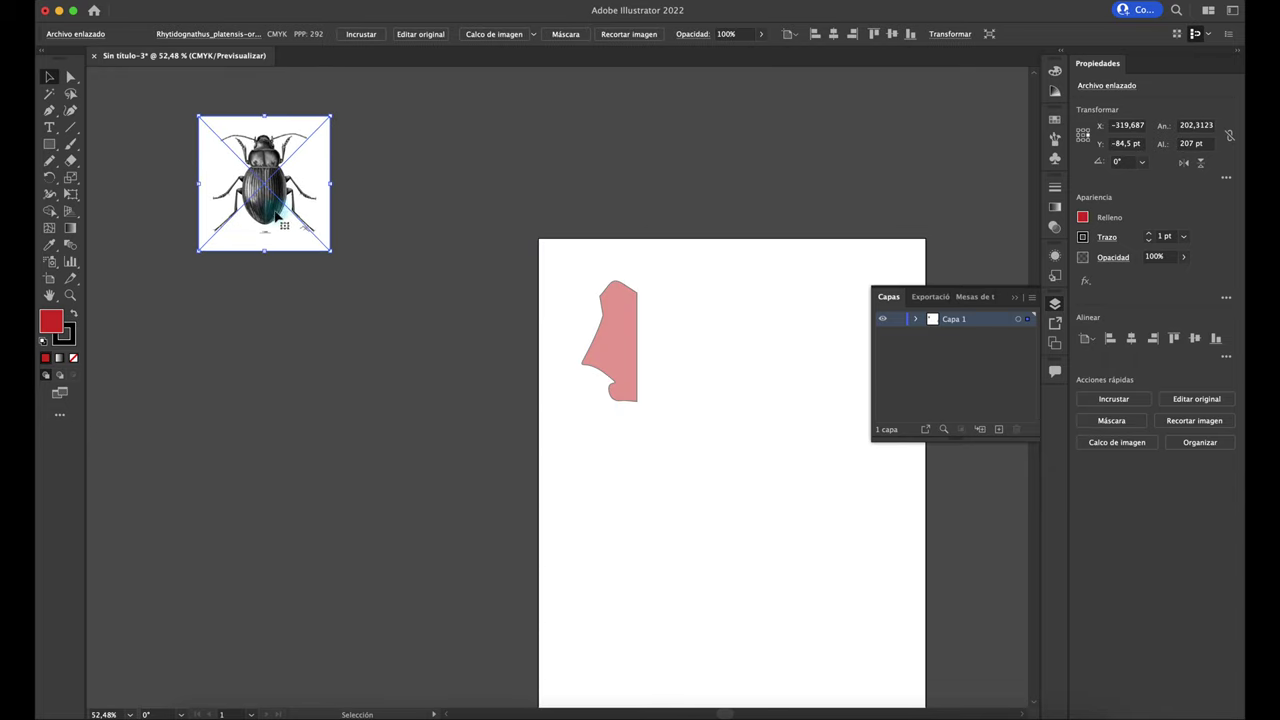
{"action": "mouse_move", "coordinate": [278, 214]}
{"action": "left_mouse_down"}
{"action": "mouse_move", "coordinate": [736, 338]}
{"action": "mouse_move", "coordinate": [767, 429]}
{"action": "left_mouse_up"}
{"action": "scroll", "coordinate": [728, 345], "scroll_direction": "up", "scroll_amount": 3}
{"action": "scroll", "coordinate": [728, 350], "scroll_direction": "up", "scroll_amount": 5}
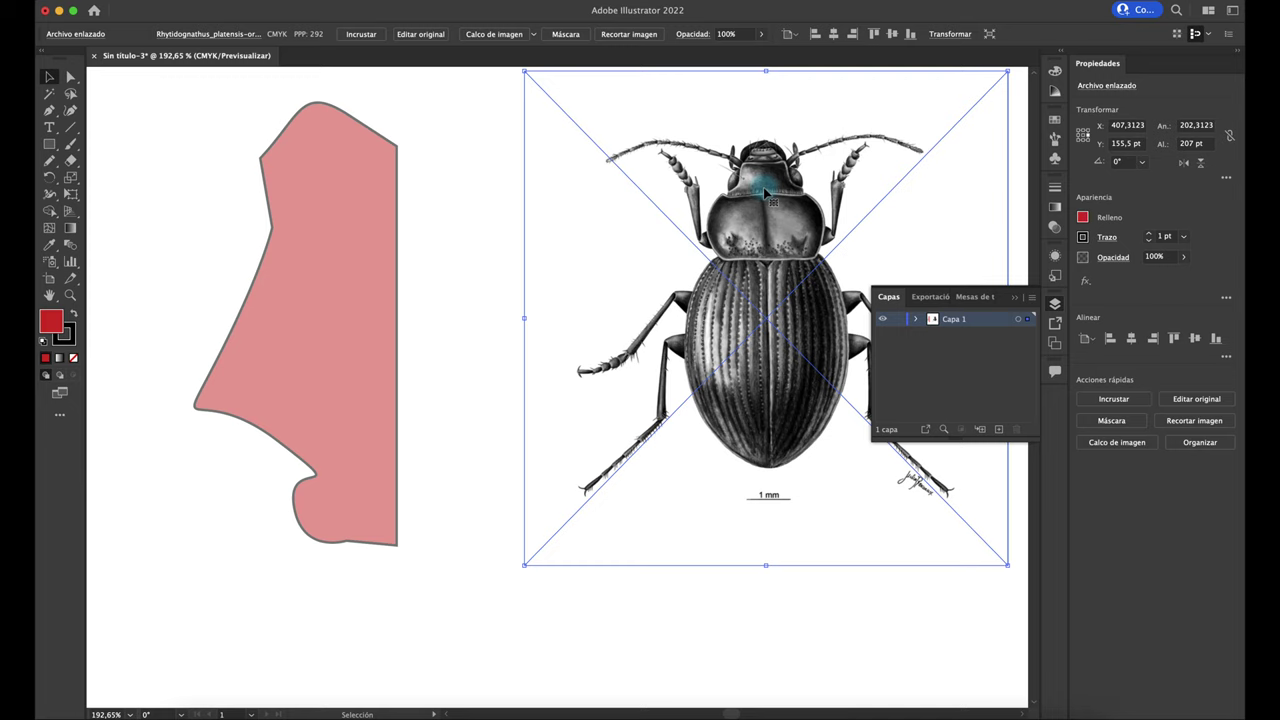
{"action": "scroll", "coordinate": [765, 193], "scroll_direction": "up", "scroll_amount": 2}
{"action": "scroll", "coordinate": [763, 189], "scroll_direction": "up", "scroll_amount": 1}
{"action": "scroll", "coordinate": [714, 229], "scroll_direction": "down", "scroll_amount": 2}
{"action": "scroll", "coordinate": [694, 286], "scroll_direction": "down", "scroll_amount": 2}
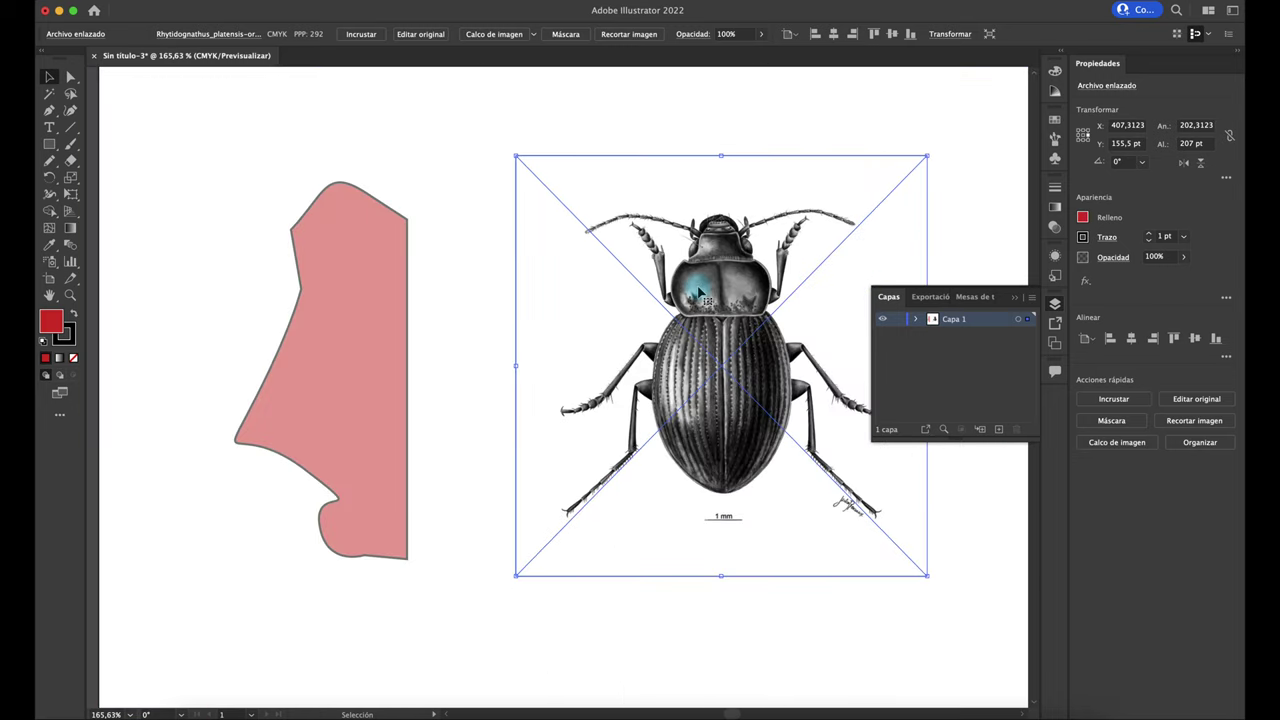
Select the beetle image and delete it from the artboard.
{"action": "left_click", "coordinate": [417, 110]}
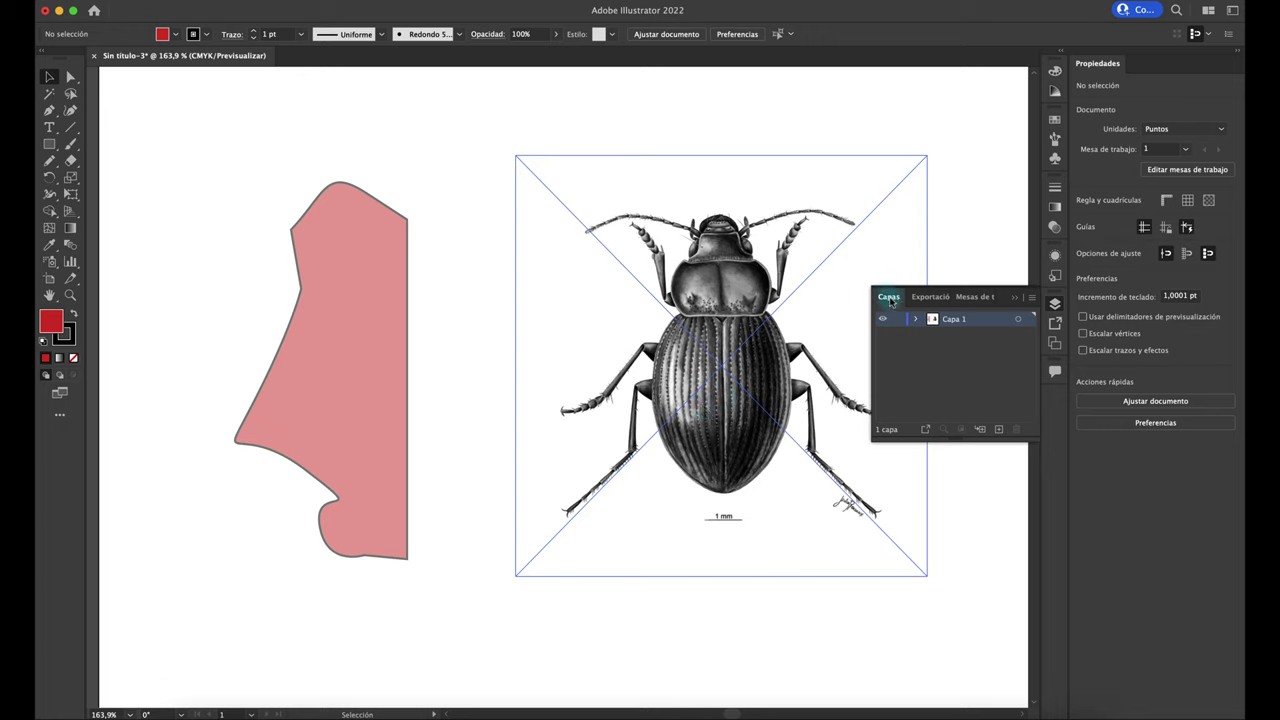
{"action": "left_click", "coordinate": [1054, 302]}
{"action": "left_click", "coordinate": [1054, 302]}
{"action": "left_click", "coordinate": [376, 342]}
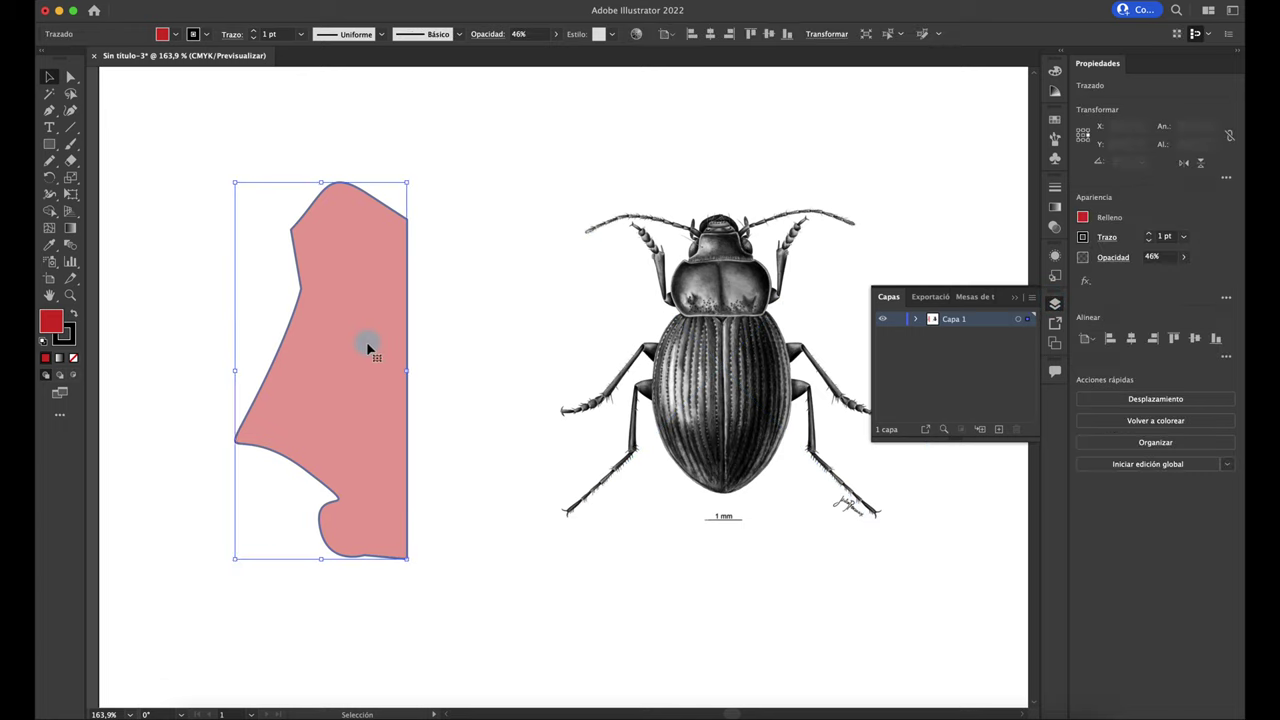
{"action": "left_click", "coordinate": [708, 400]}
{"action": "key", "text": "Delete"}
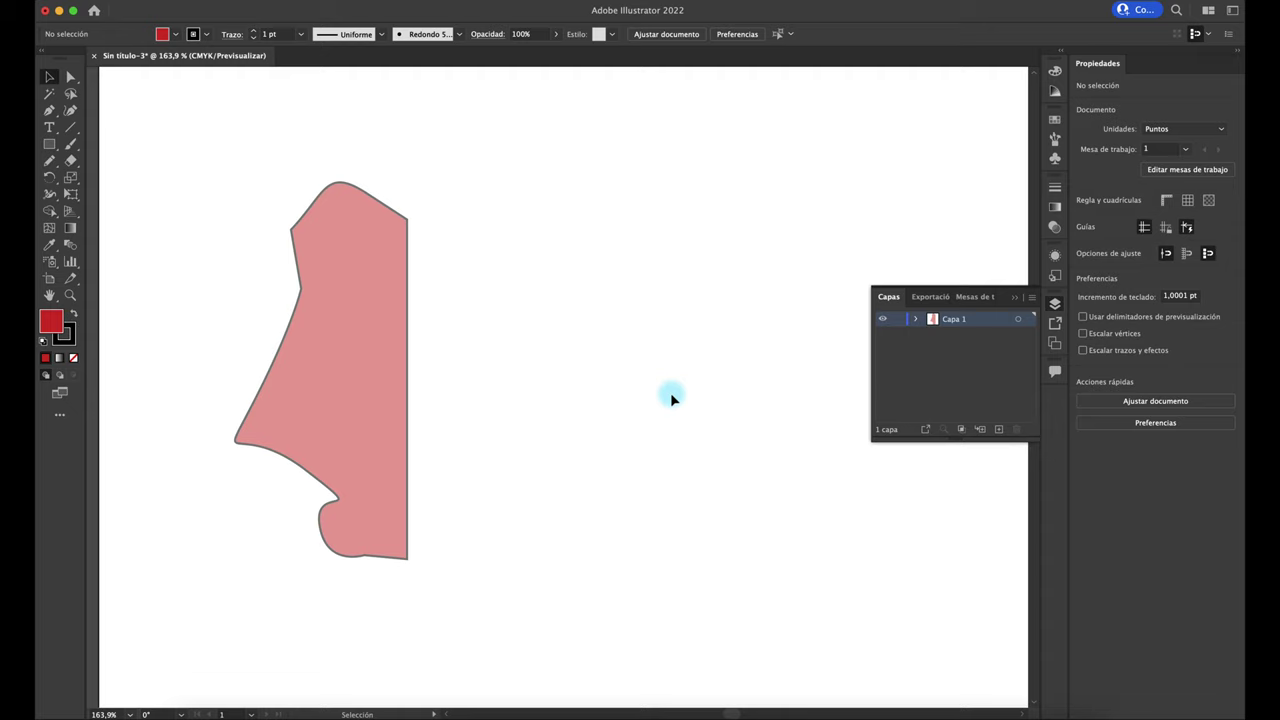
Add layer Capa 2 above Capa 1, checking Capa 1's visibility and keeping the default name.
{"action": "left_click", "coordinate": [998, 429]}
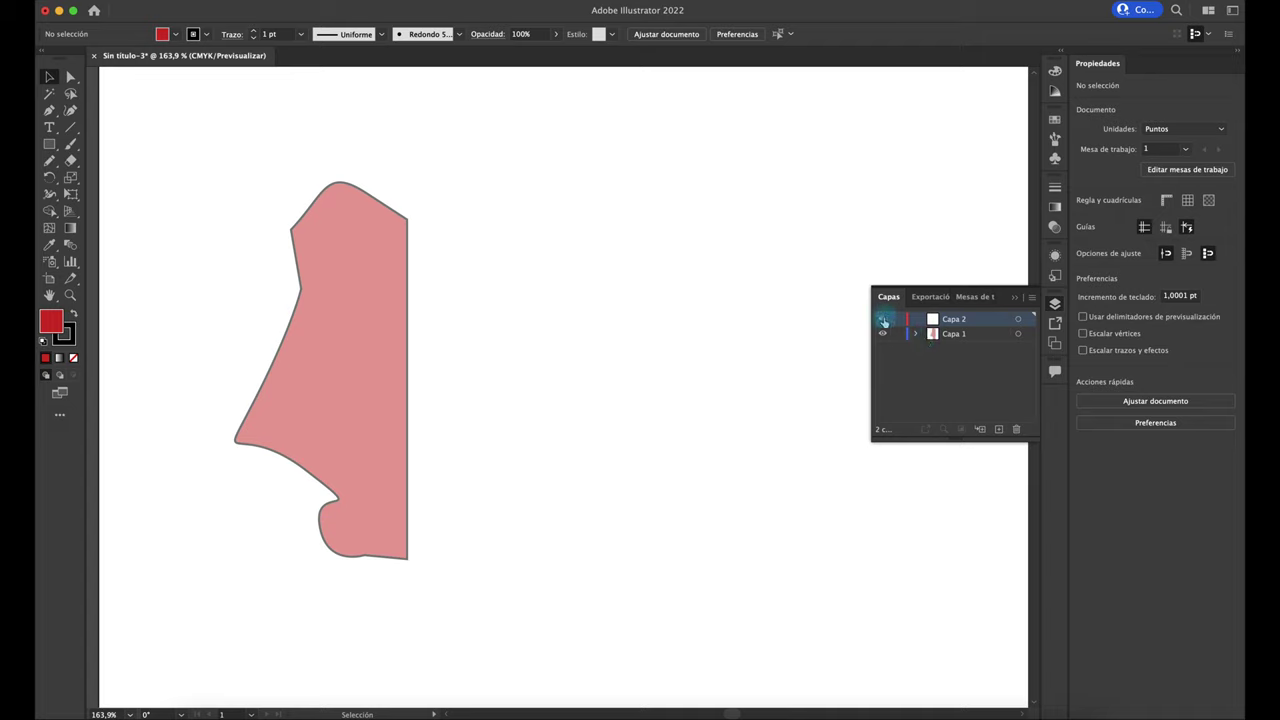
{"action": "left_click", "coordinate": [882, 333]}
{"action": "left_click", "coordinate": [882, 333]}
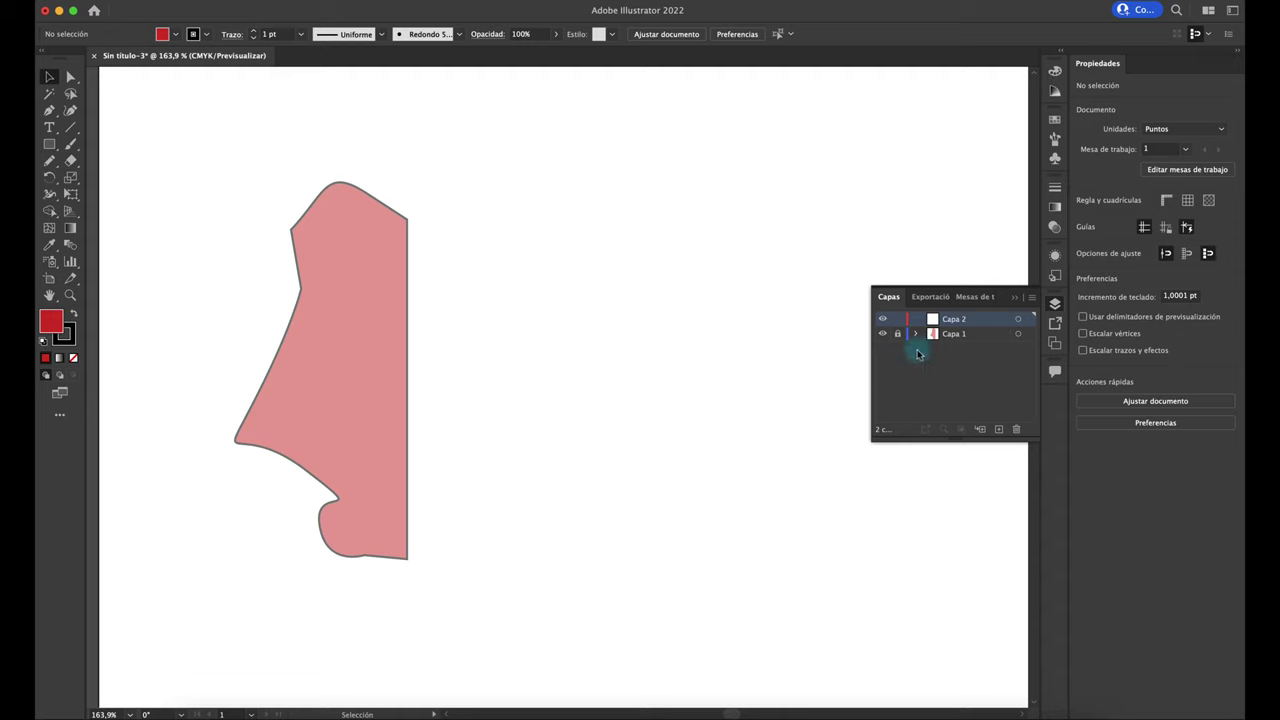
{"action": "double_click", "coordinate": [952, 320]}
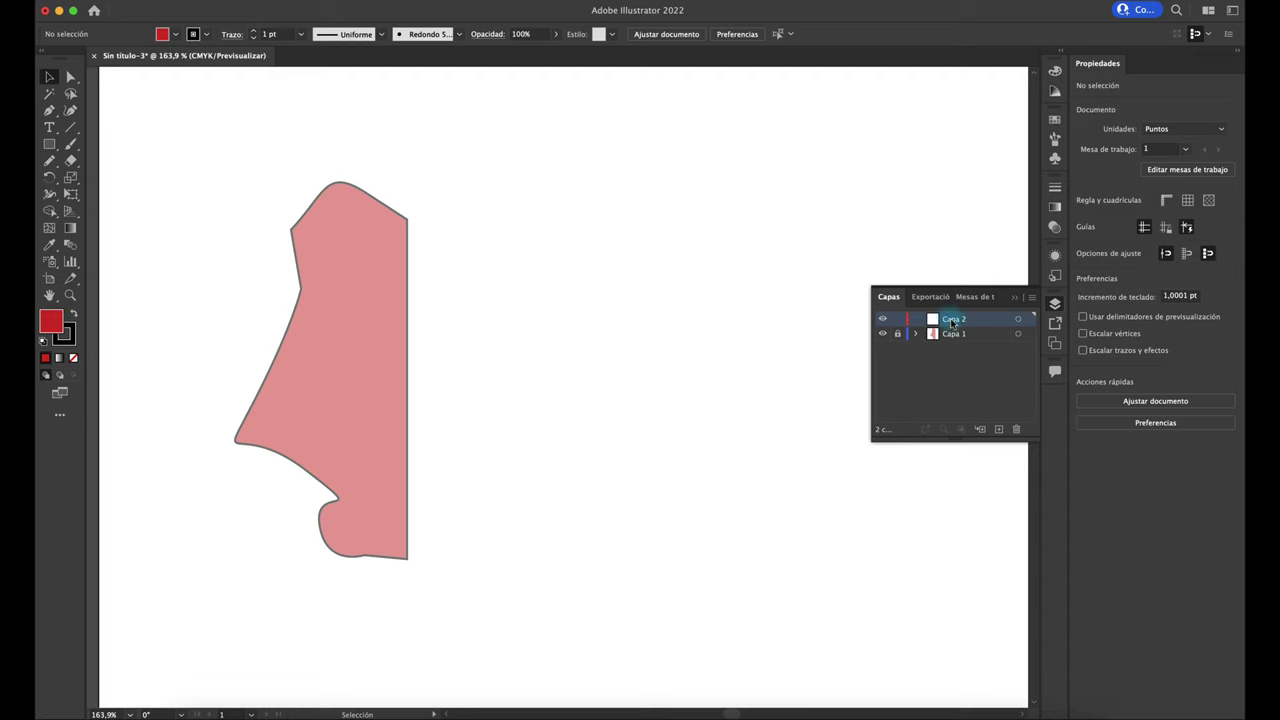
{"action": "left_click", "coordinate": [740, 338]}
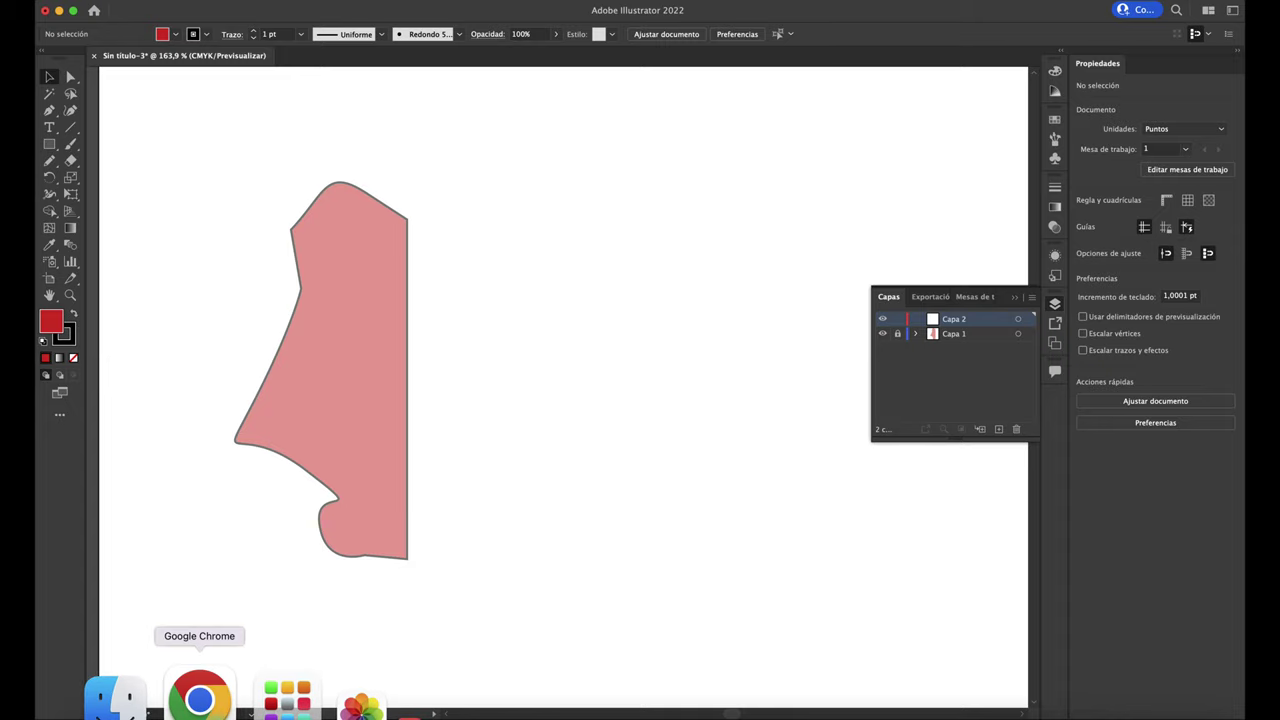
In Chrome, open the Freepik 'Free Texture Vectors' result from the texture eps search.
{"action": "left_click", "coordinate": [226, 695]}
{"action": "left_click", "coordinate": [400, 16]}
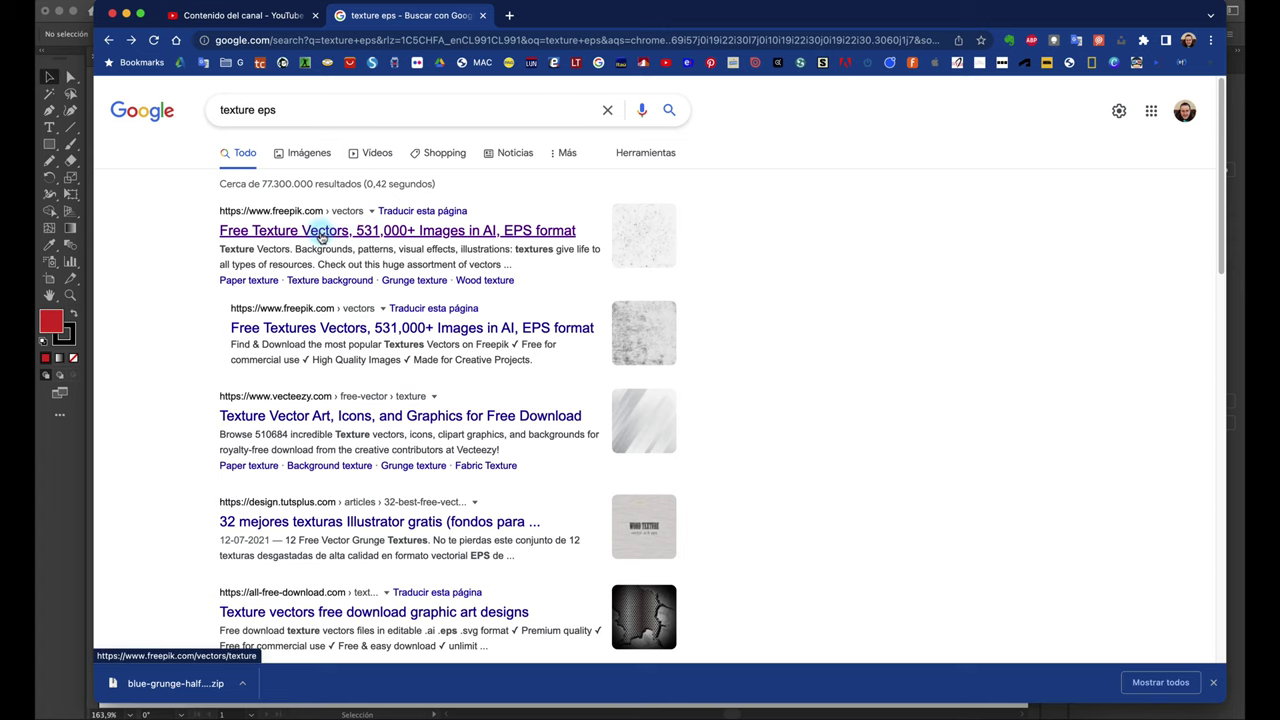
{"action": "left_click", "coordinate": [321, 232]}
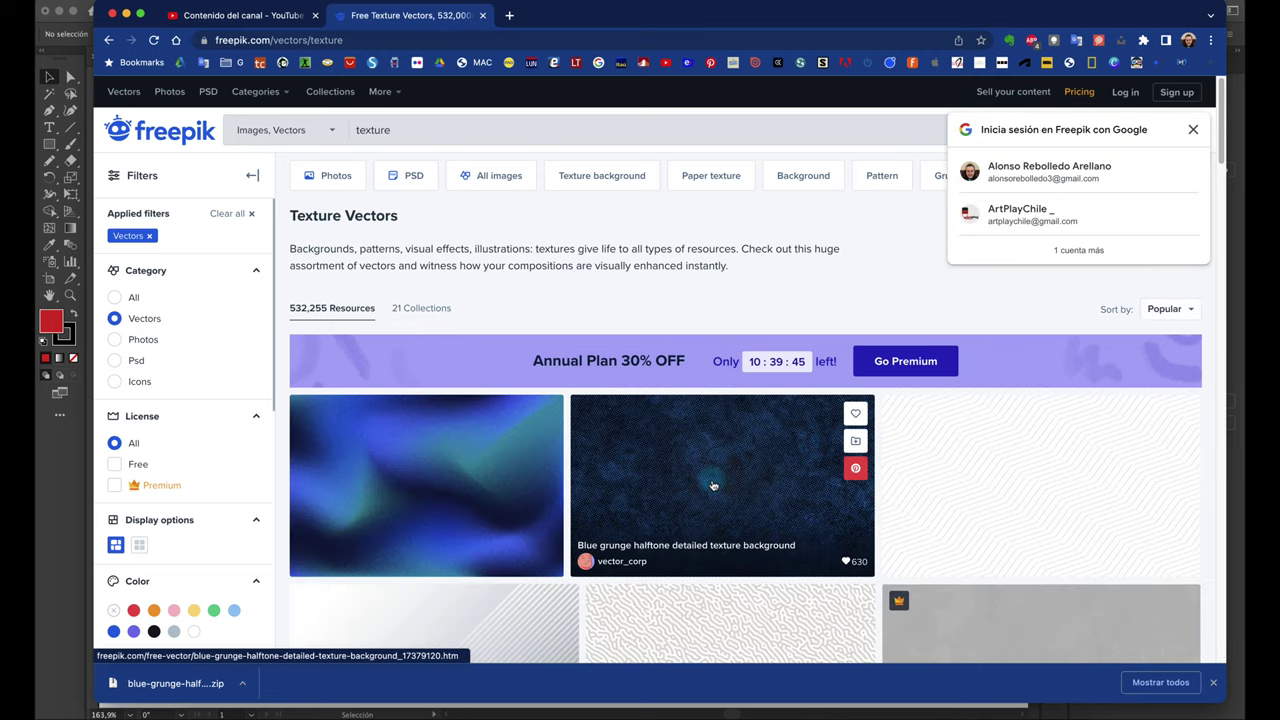
Dismiss Freepik's sign-in prompt and open the Blue grunge halftone texture page.
{"action": "scroll", "coordinate": [714, 483], "scroll_direction": "down", "scroll_amount": 3}
{"action": "scroll", "coordinate": [713, 485], "scroll_direction": "up", "scroll_amount": 1}
{"action": "scroll", "coordinate": [720, 520], "scroll_direction": "down", "scroll_amount": 5}
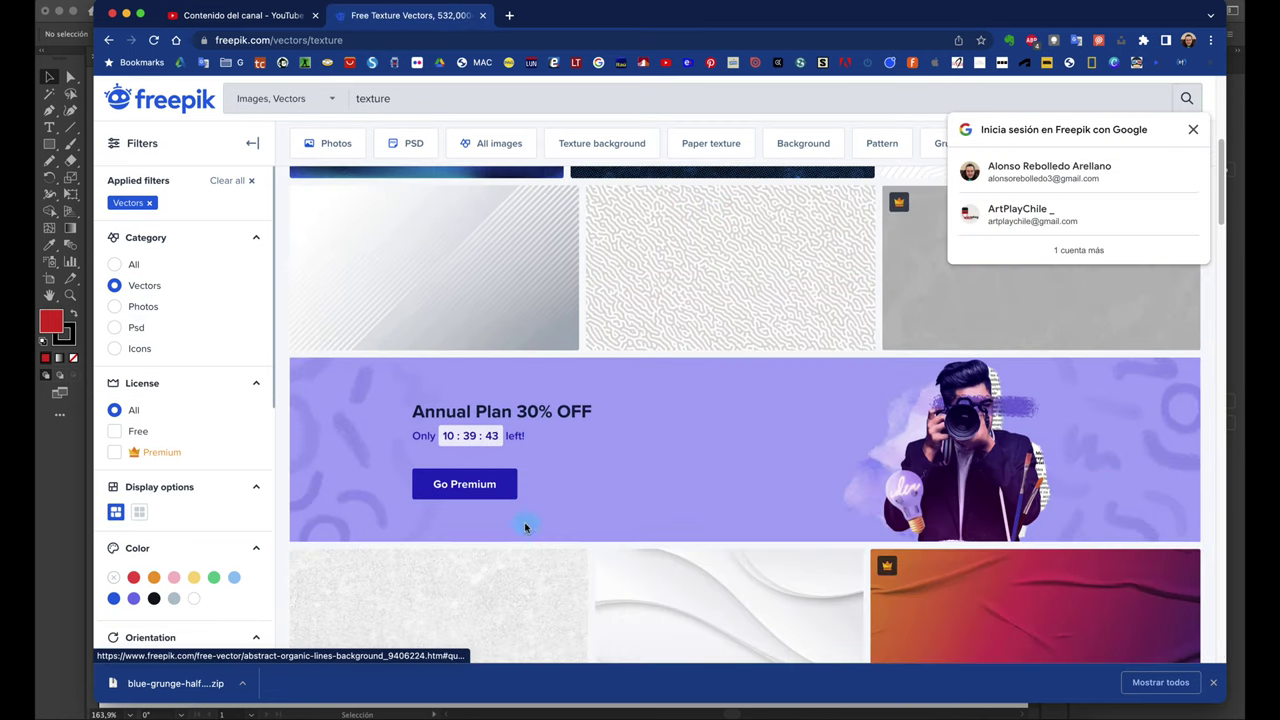
{"action": "mouse_move", "coordinate": [729, 624]}
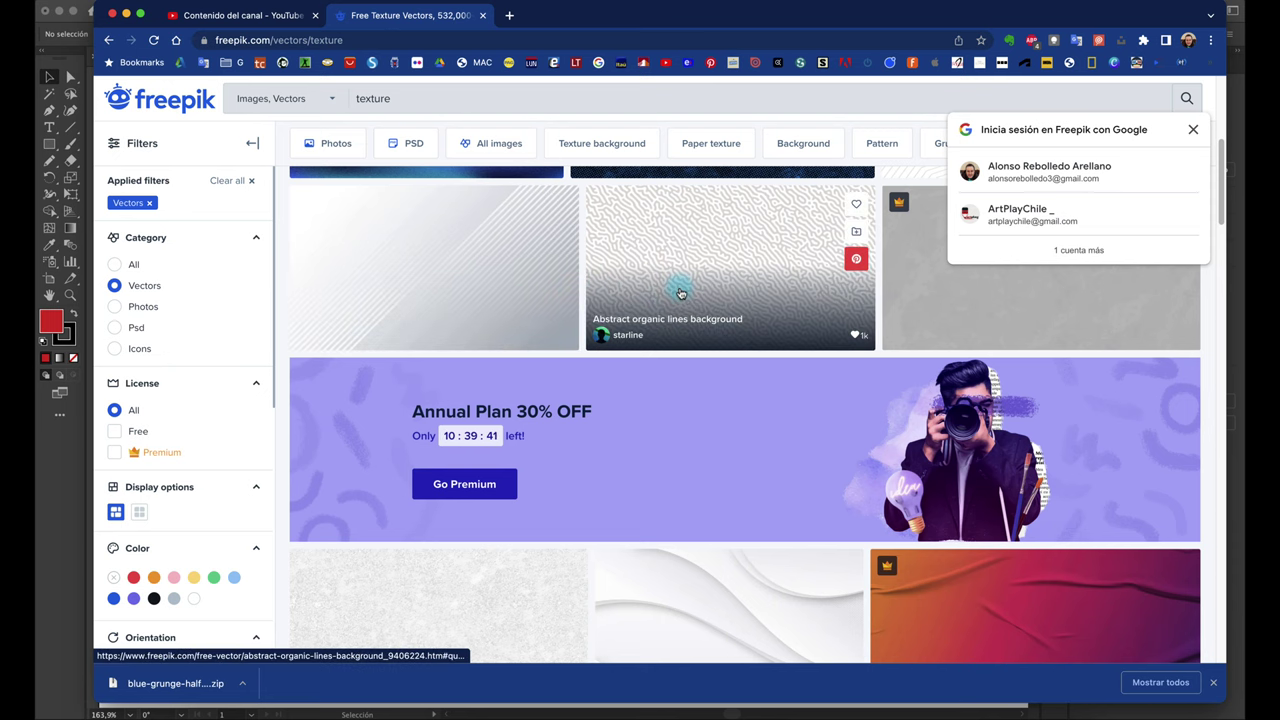
{"action": "scroll", "coordinate": [690, 320], "scroll_direction": "up", "scroll_amount": 5}
{"action": "mouse_move", "coordinate": [722, 344]}
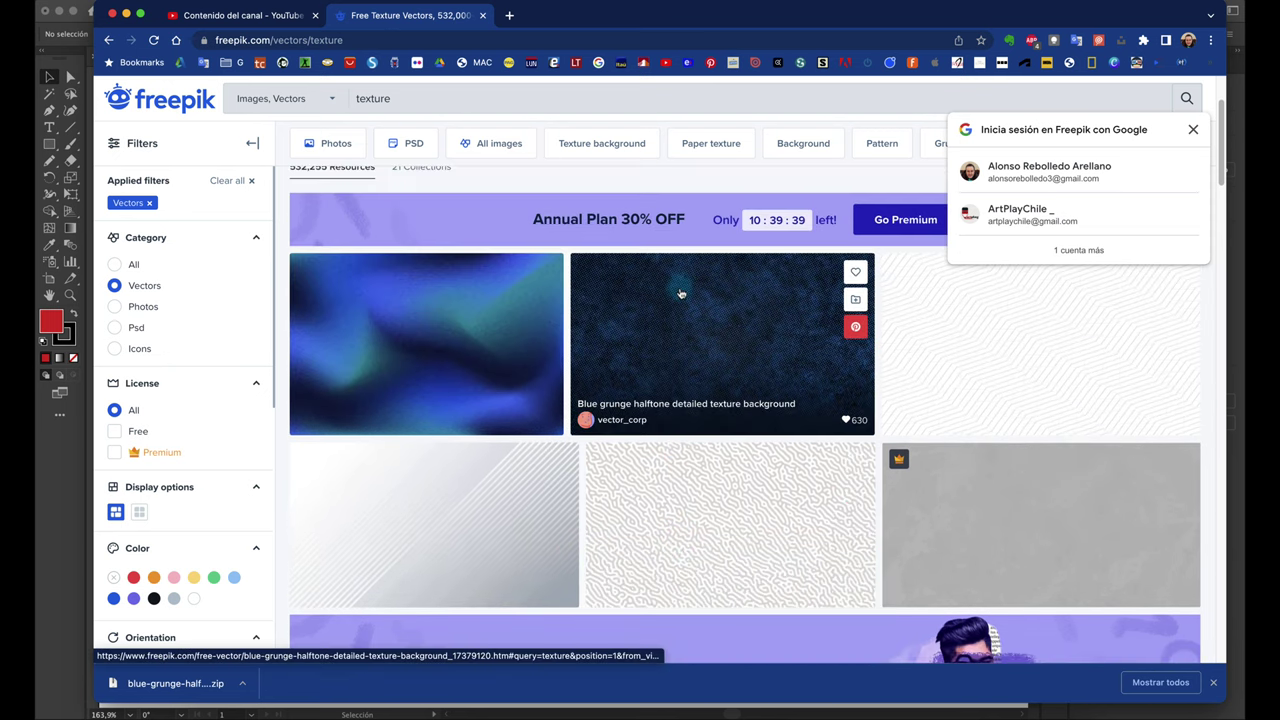
{"action": "left_click", "coordinate": [1193, 129]}
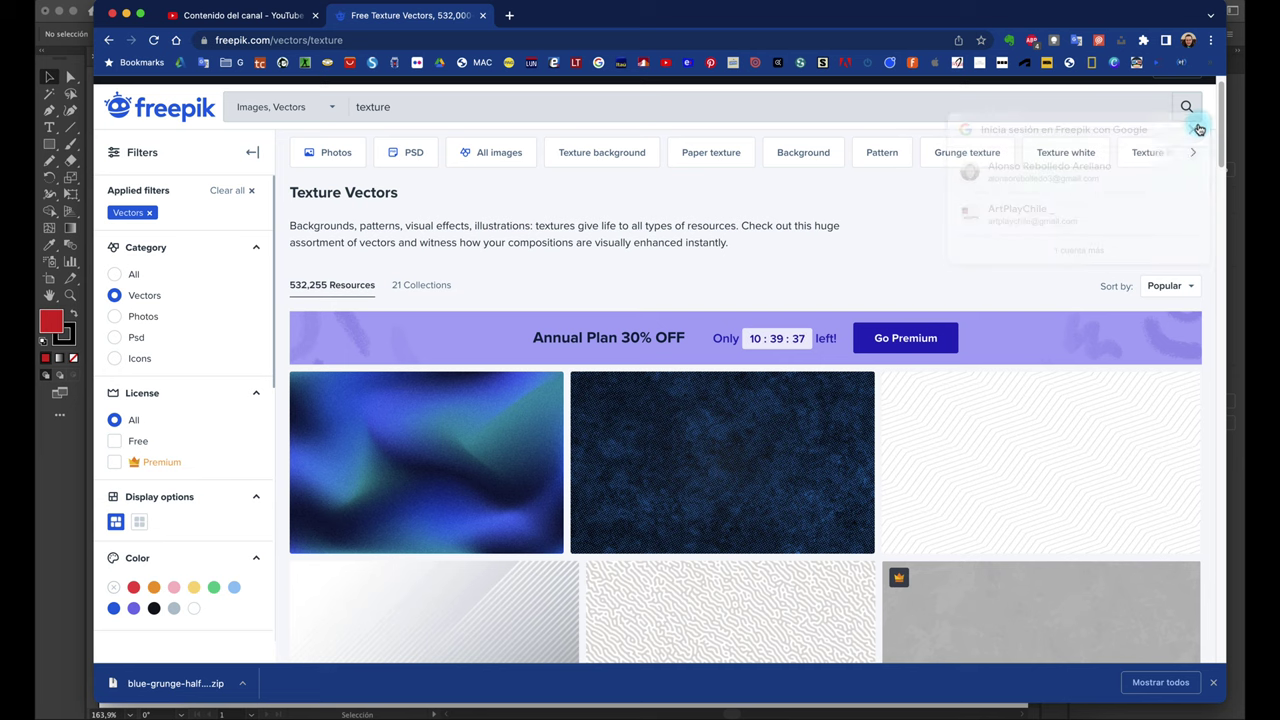
{"action": "scroll", "coordinate": [701, 471], "scroll_direction": "down", "scroll_amount": 1}
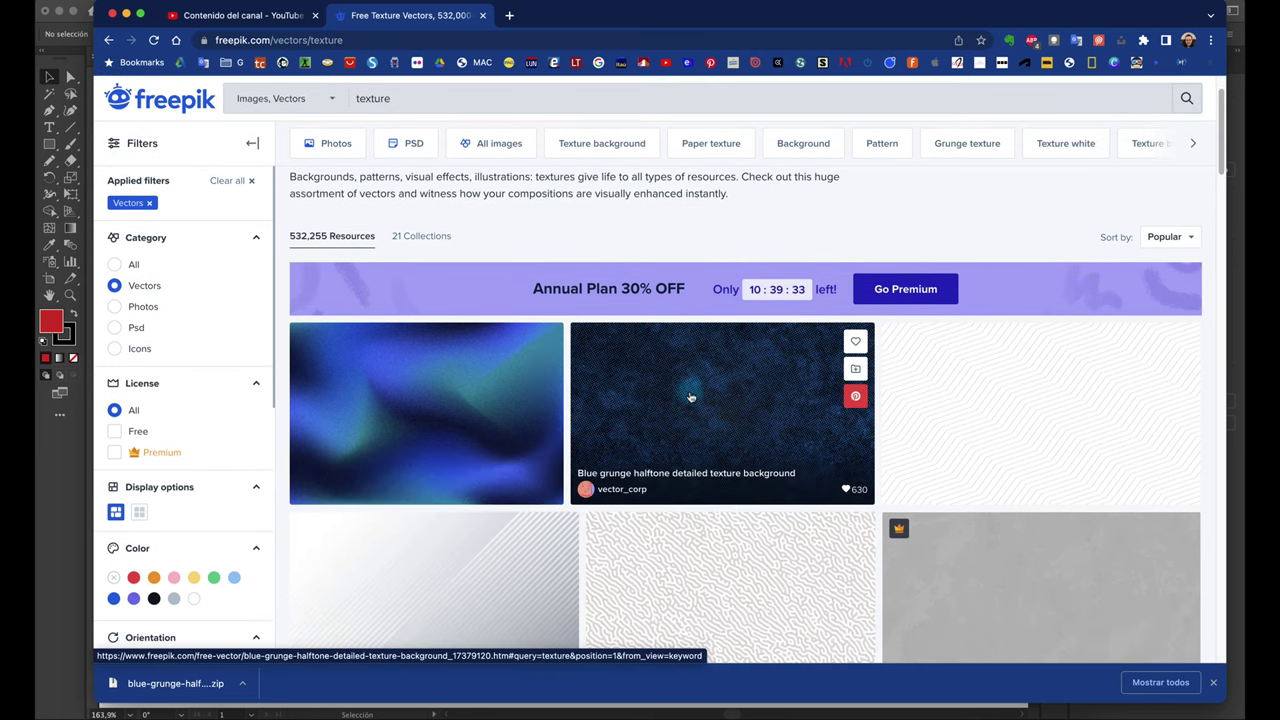
{"action": "left_click", "coordinate": [689, 397]}
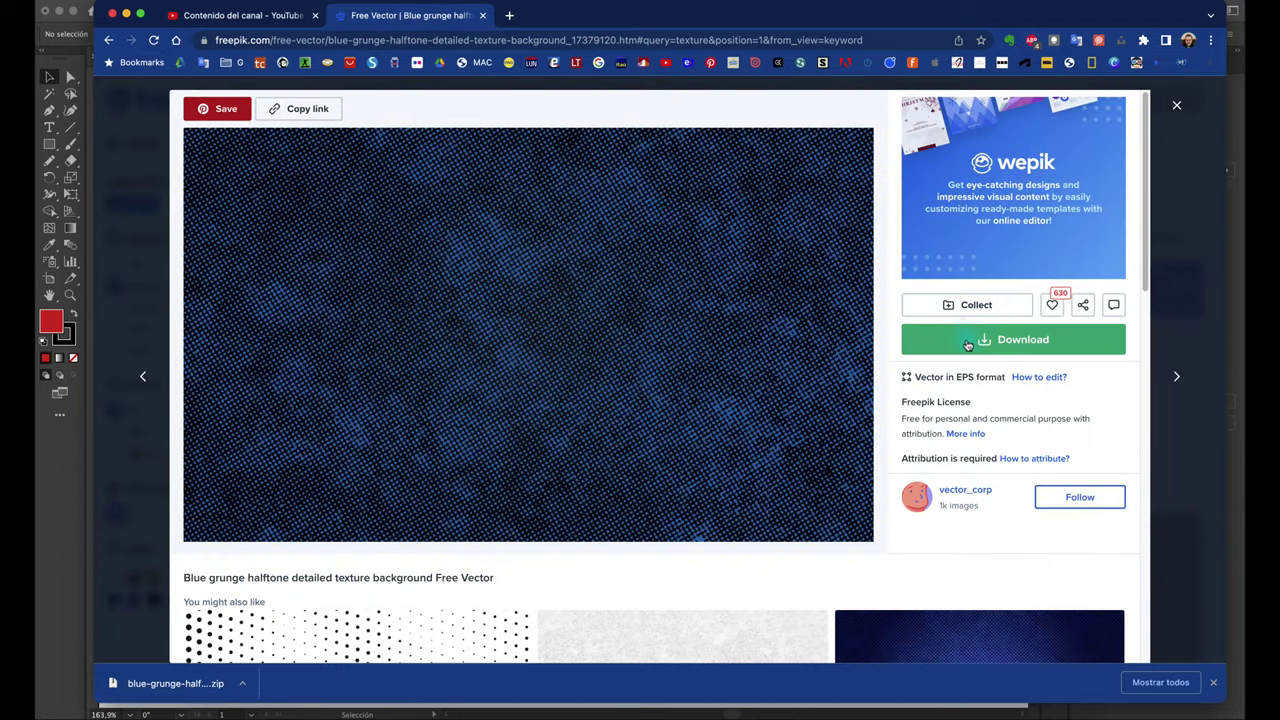
Download the texture as a free download with attribution and minimize Chrome.
{"action": "left_click", "coordinate": [1012, 342]}
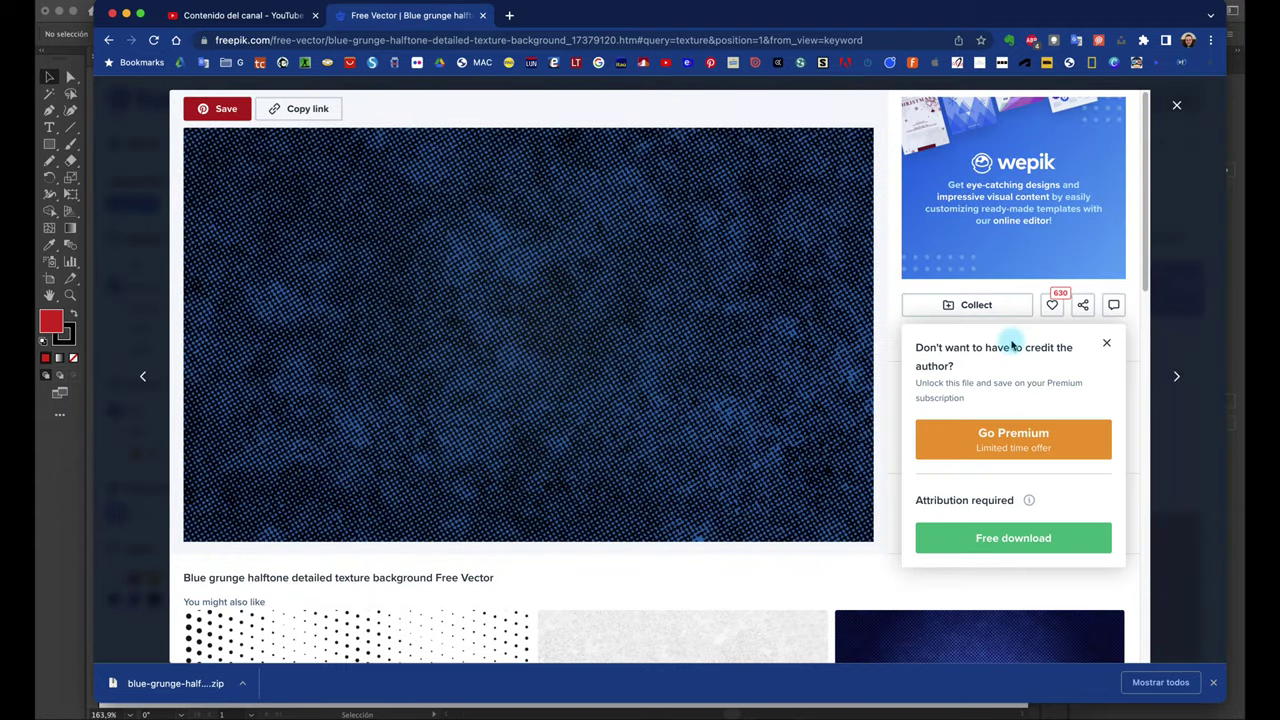
{"action": "left_click", "coordinate": [1015, 540]}
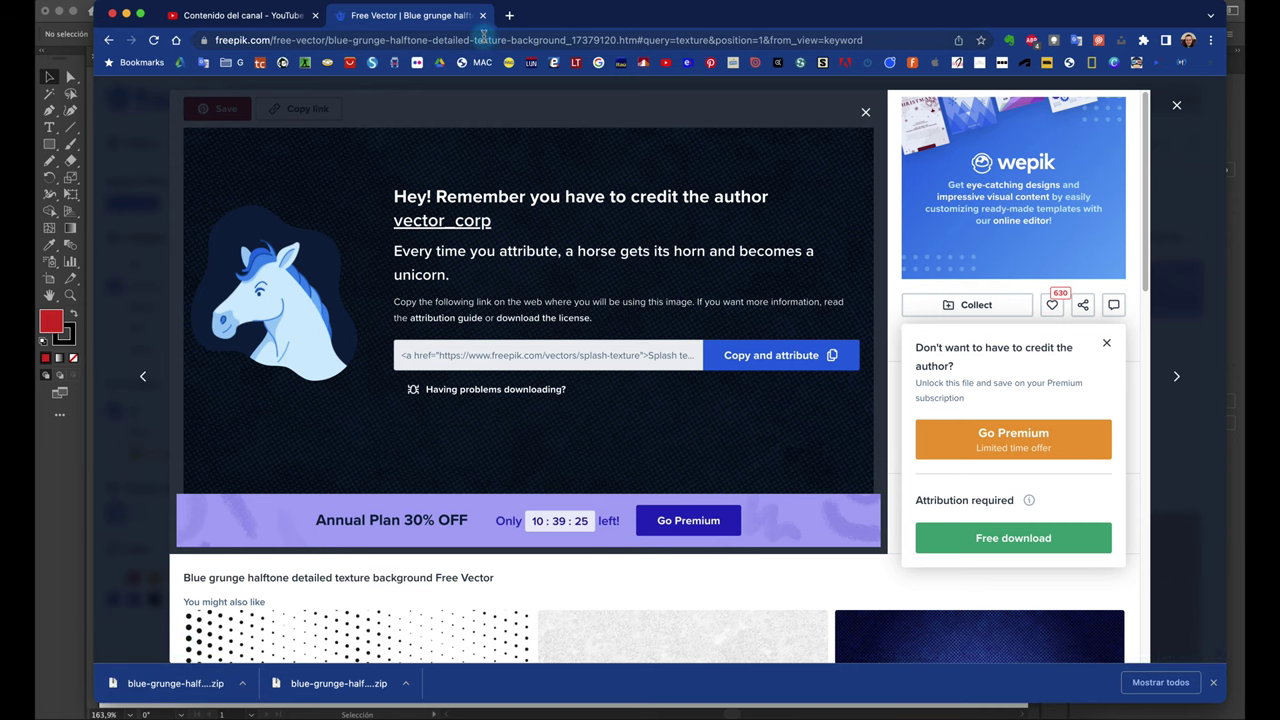
{"action": "left_click", "coordinate": [126, 14]}
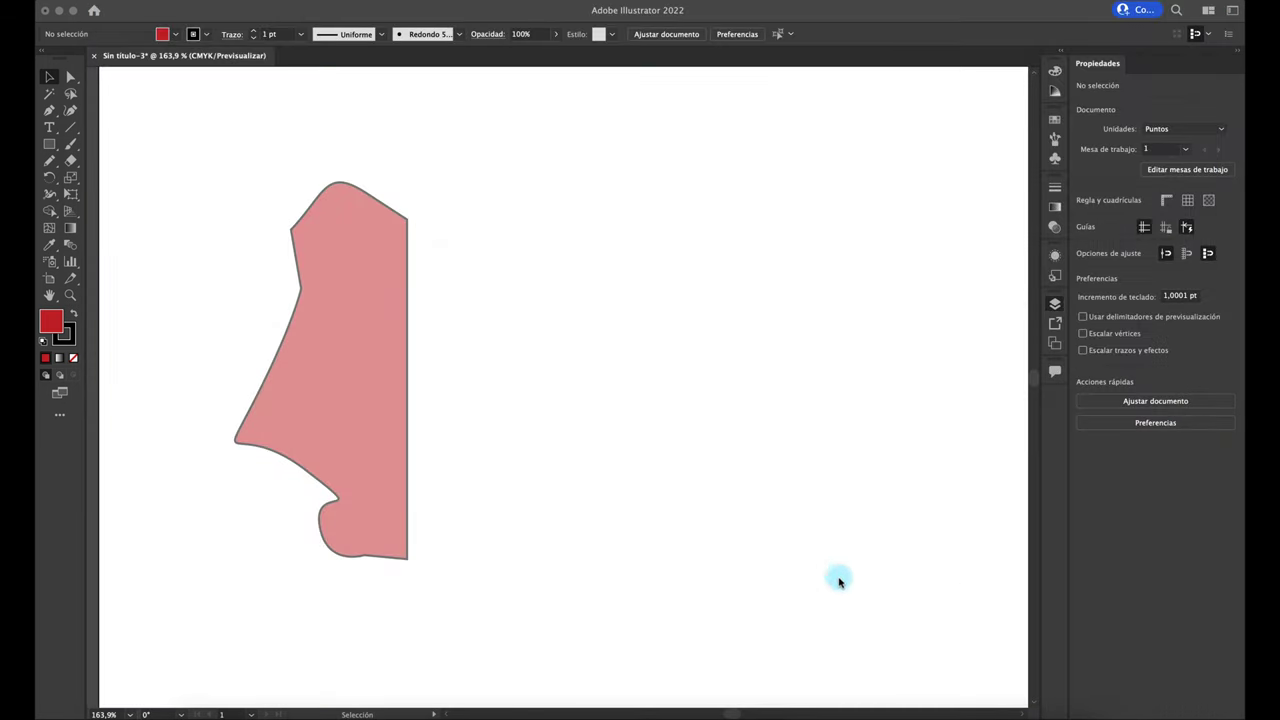
Unzip the downloaded texture archive in Descargas and open the extracted folder.
{"action": "left_click", "coordinate": [900, 700]}
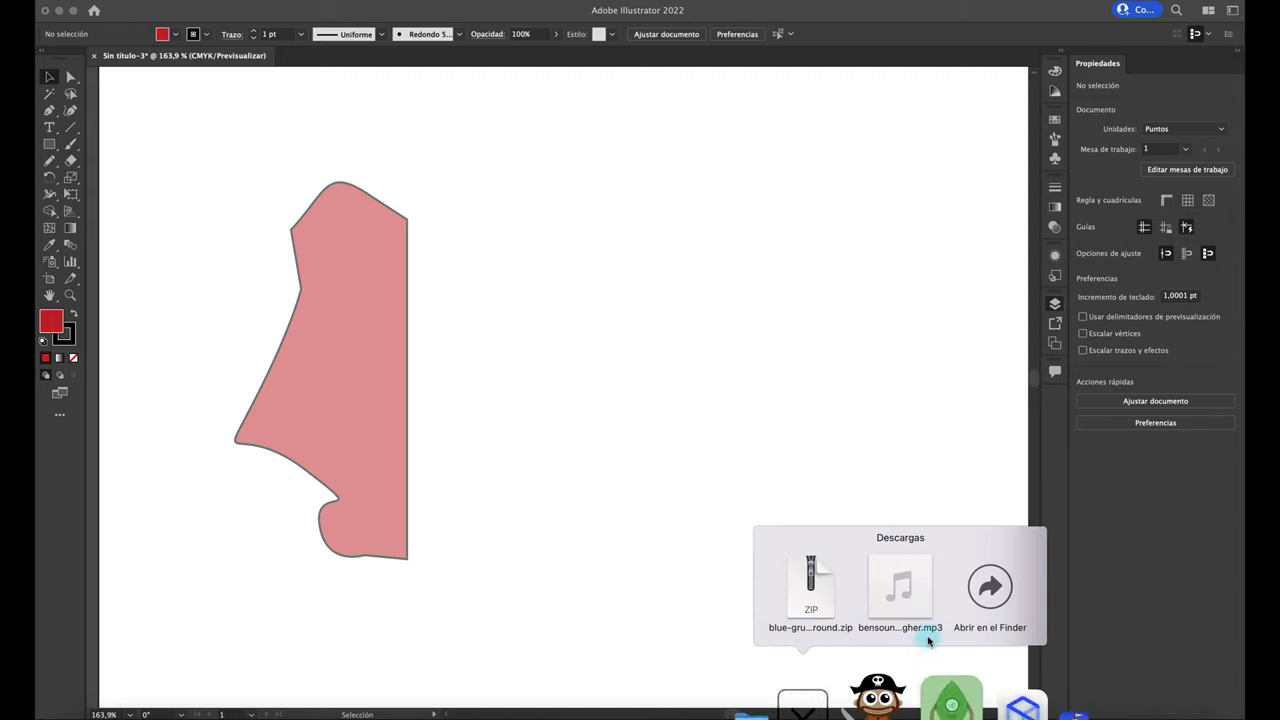
{"action": "left_click", "coordinate": [986, 586]}
{"action": "double_click", "coordinate": [295, 260]}
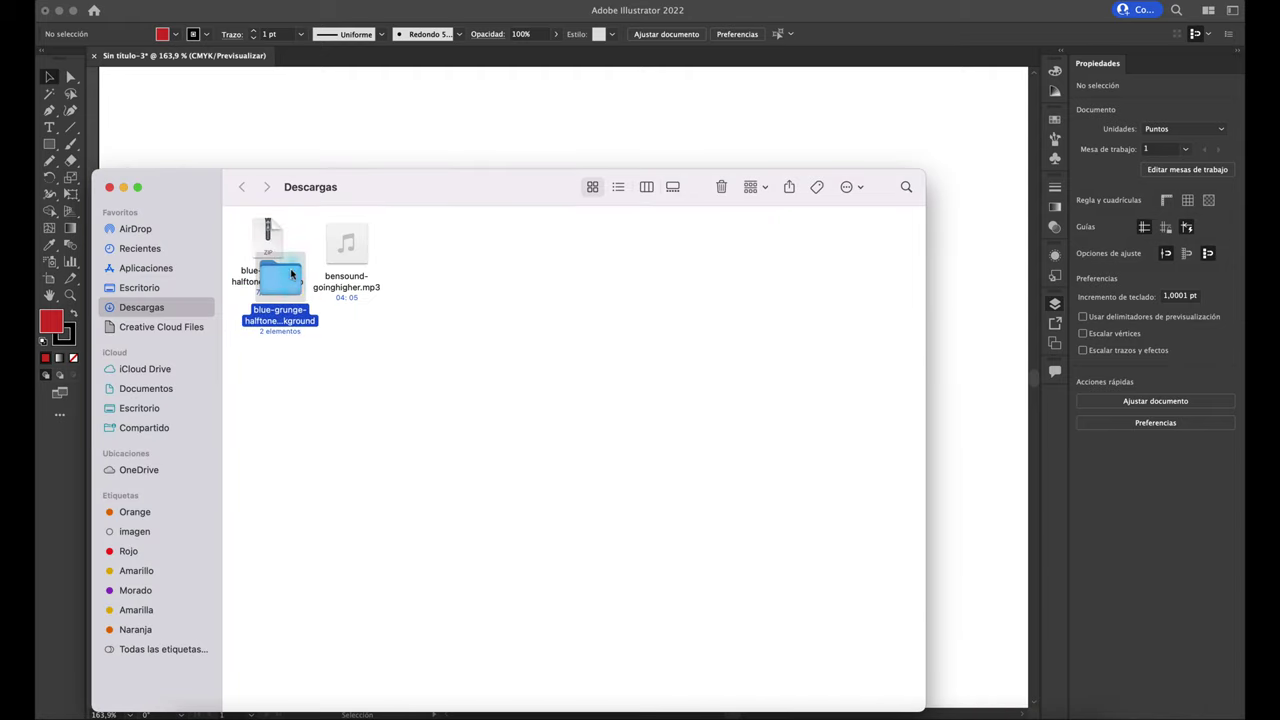
{"action": "left_click", "coordinate": [721, 186]}
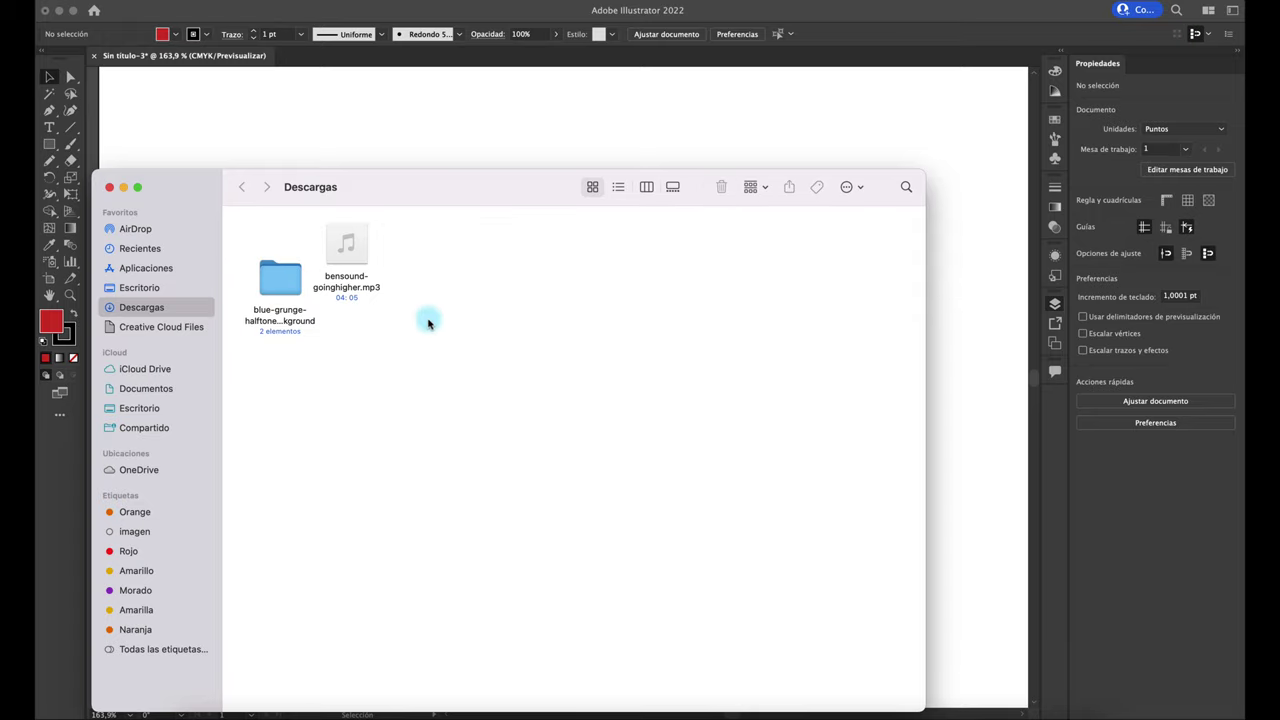
{"action": "double_click", "coordinate": [282, 282]}
Trash the JPG preview and open the EPS texture with Adobe Illustrator 2022.
{"action": "left_click", "coordinate": [362, 240]}
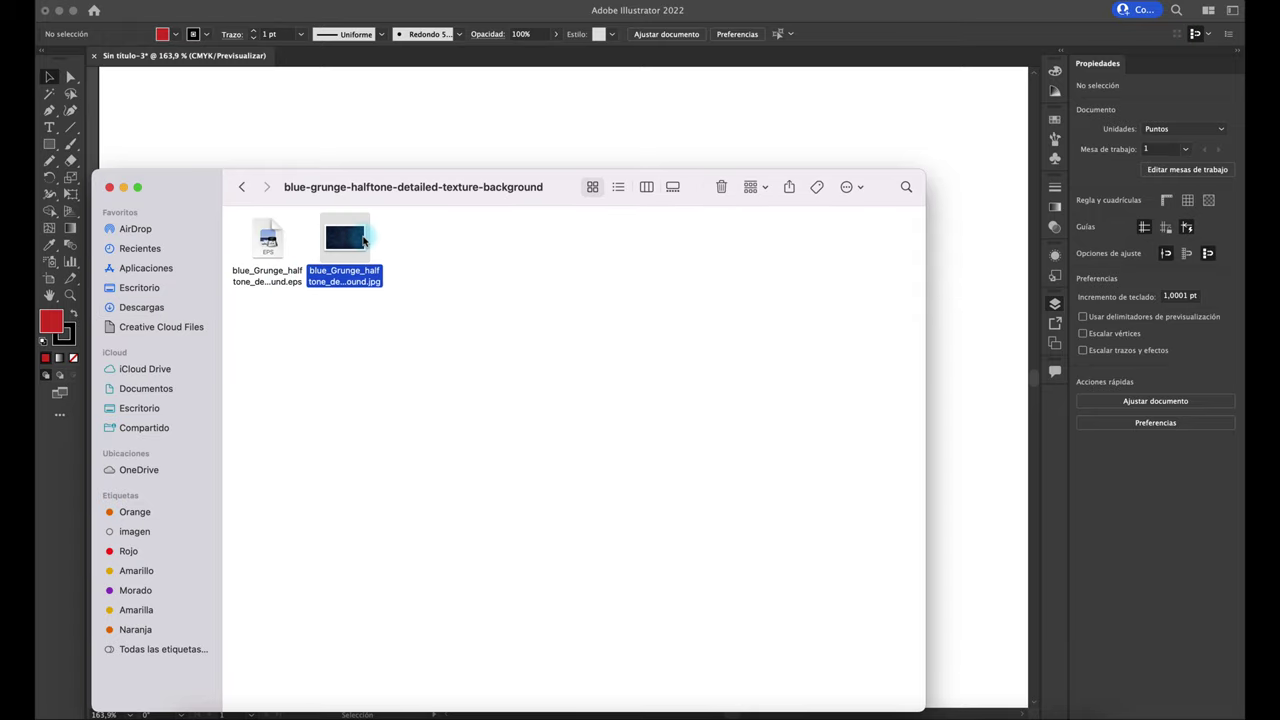
{"action": "key", "text": "space"}
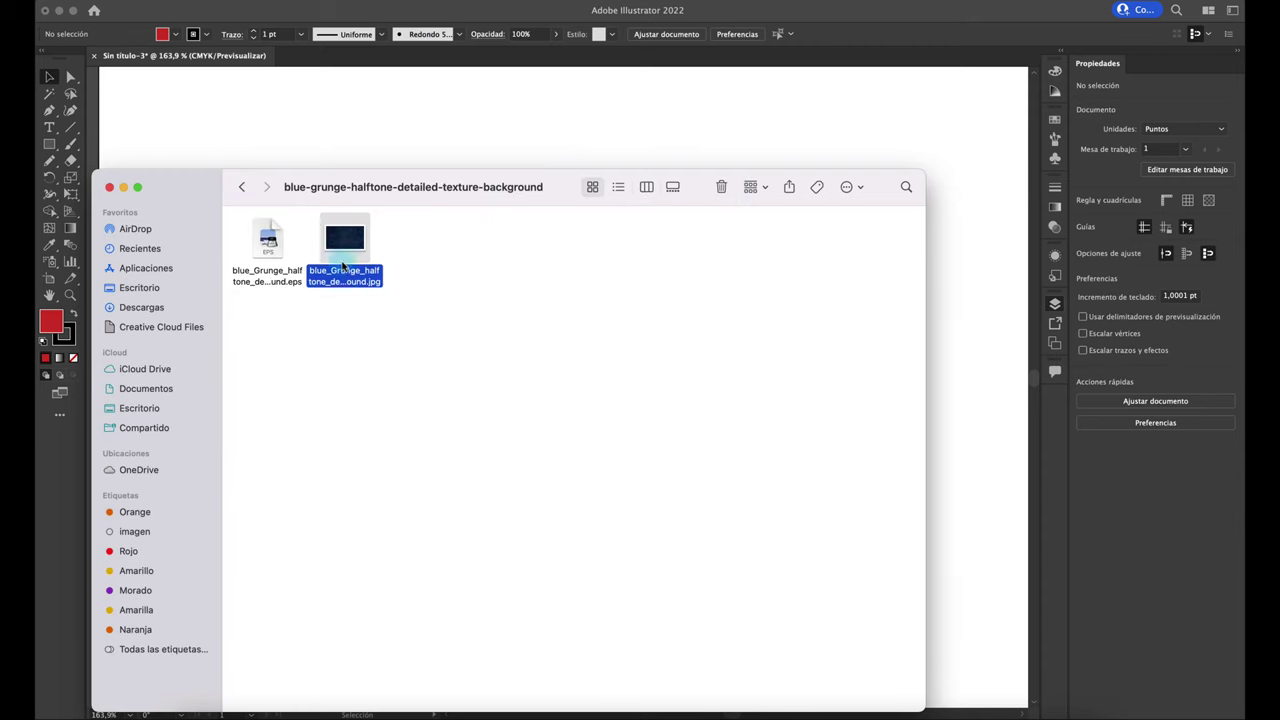
{"action": "left_click", "coordinate": [724, 188]}
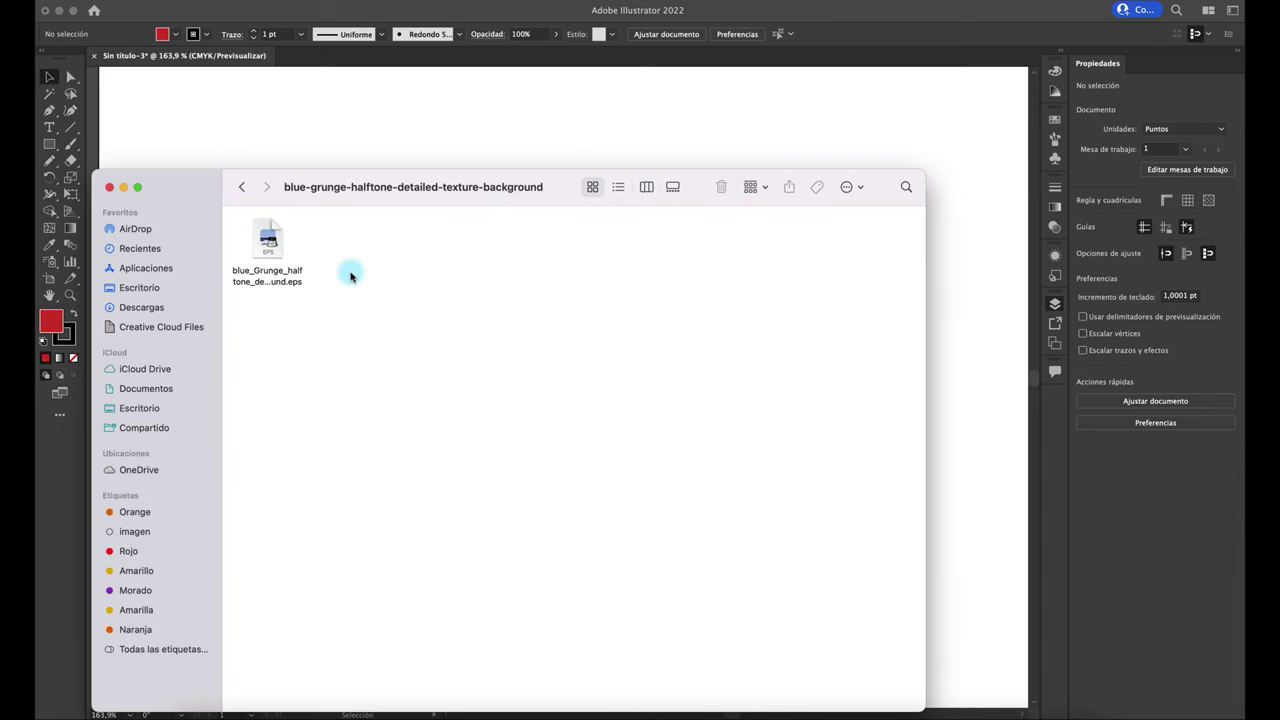
{"action": "left_click", "coordinate": [270, 241]}
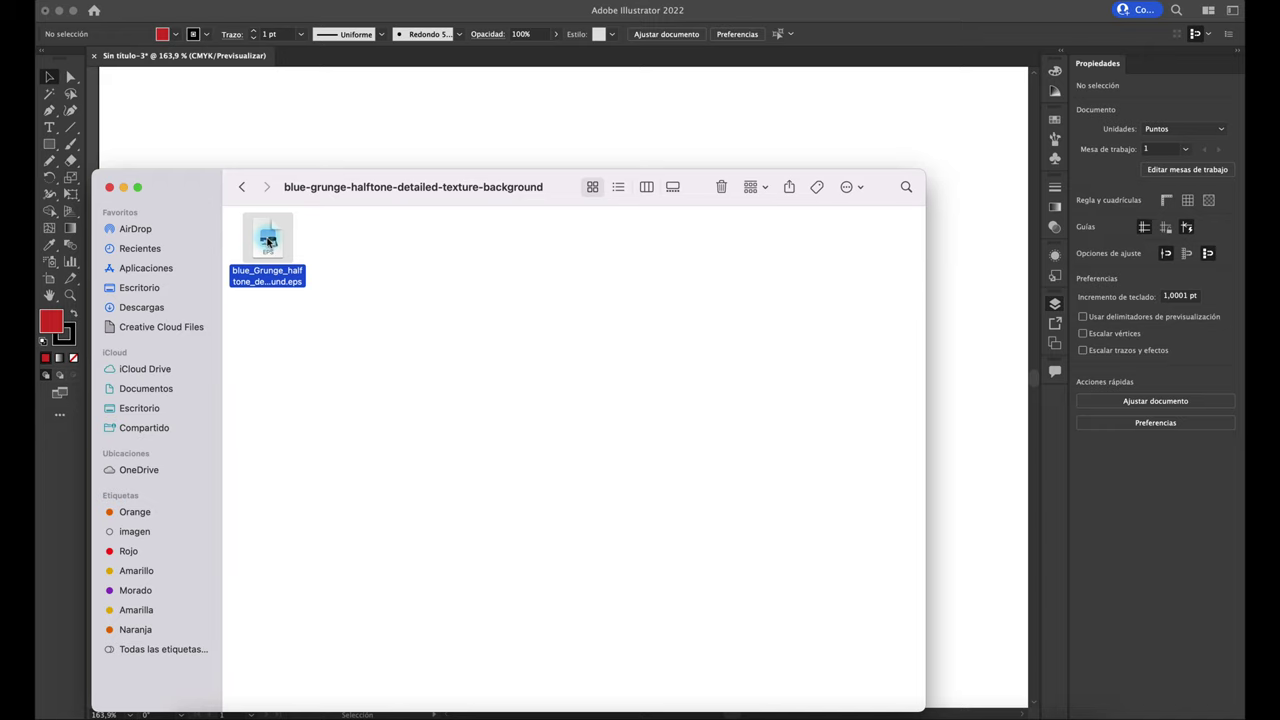
{"action": "right_click", "coordinate": [268, 242]}
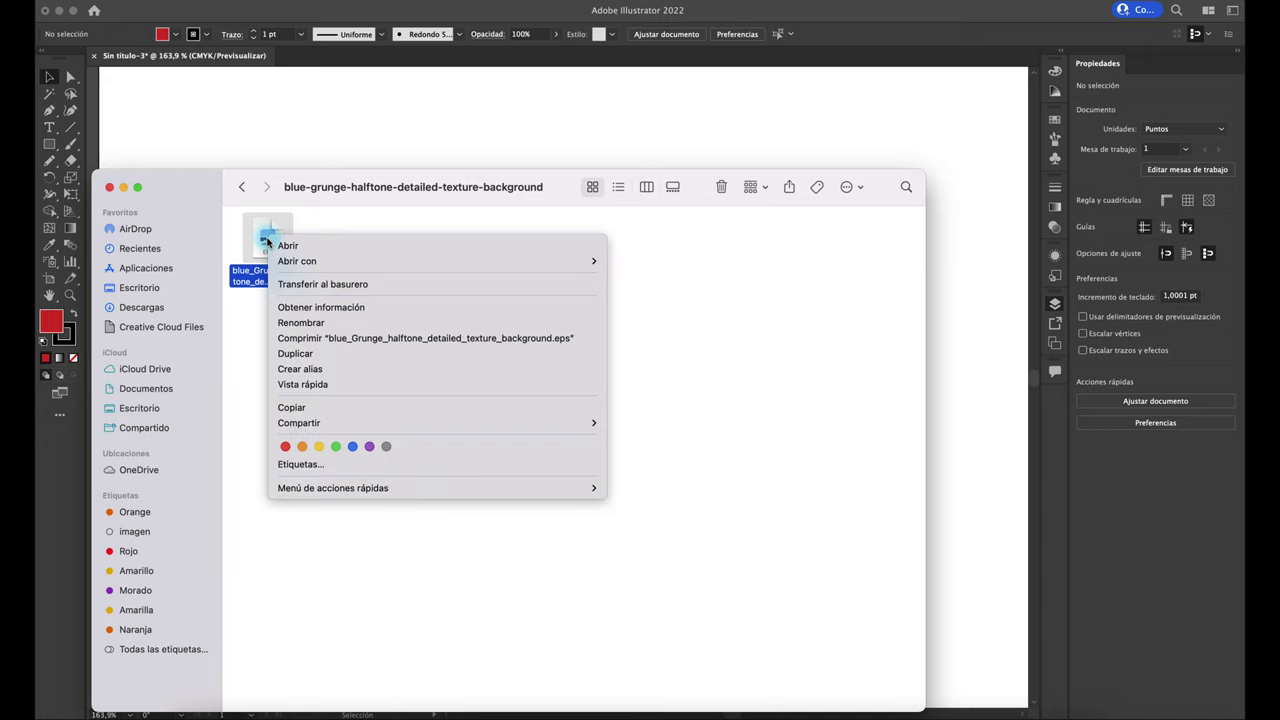
{"action": "left_click", "coordinate": [669, 287]}
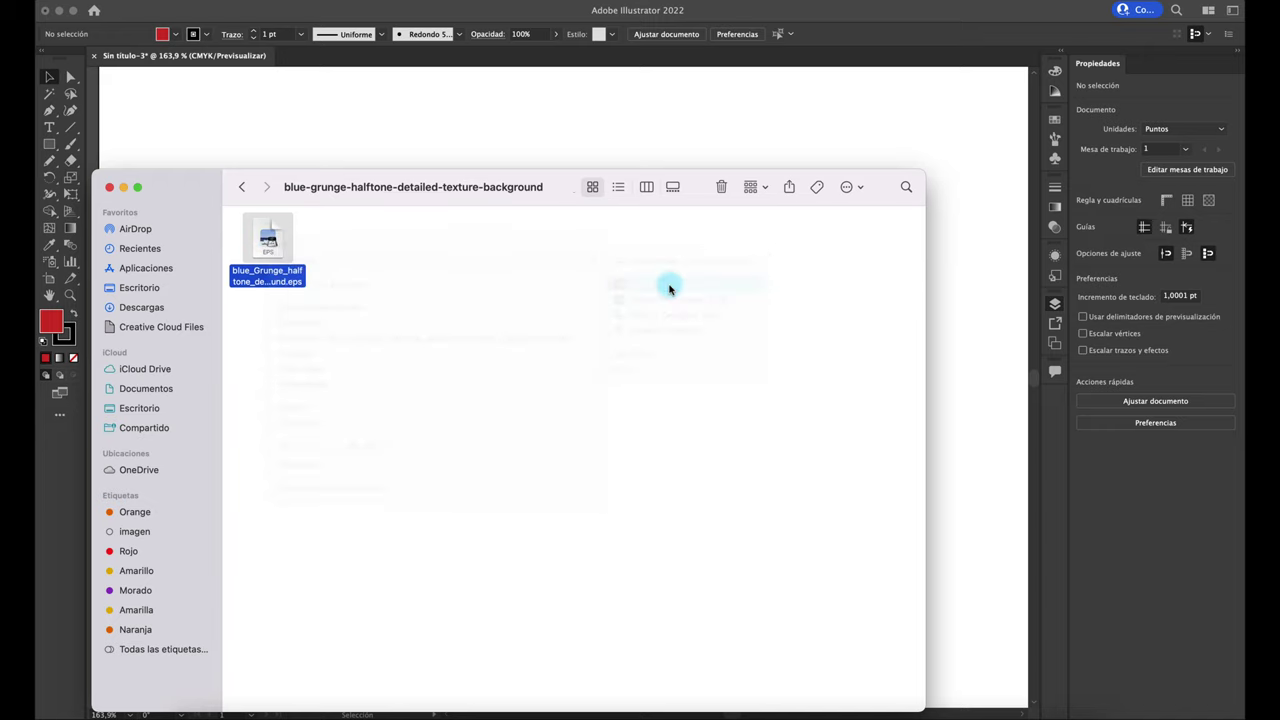
Reposition the texture group, then shift the halftone down-right inside the clip group.
{"action": "scroll", "coordinate": [542, 267], "scroll_direction": "up", "scroll_amount": 3}
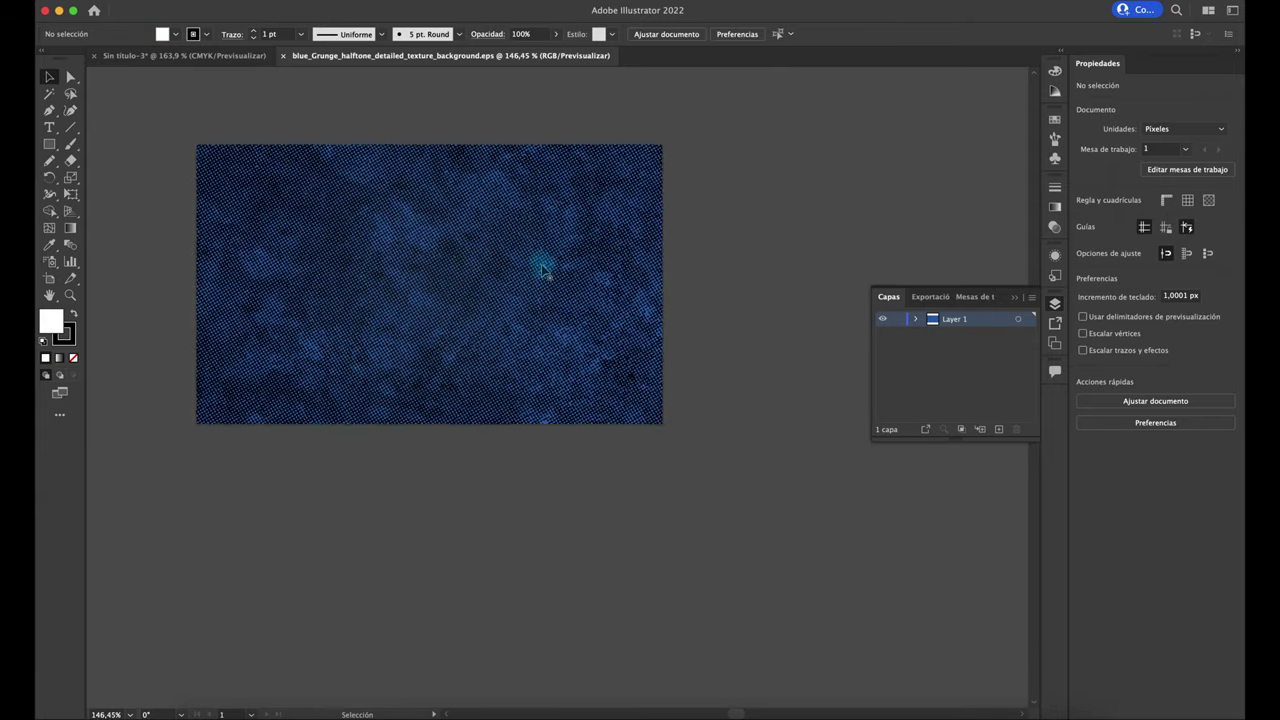
{"action": "left_click", "coordinate": [528, 271]}
{"action": "mouse_move", "coordinate": [544, 360]}
{"action": "left_mouse_down"}
{"action": "mouse_move", "coordinate": [551, 283]}
{"action": "mouse_move", "coordinate": [486, 272]}
{"action": "left_mouse_up"}
{"action": "scroll", "coordinate": [580, 330], "scroll_direction": "up", "scroll_amount": 5}
{"action": "scroll", "coordinate": [573, 328], "scroll_direction": "up", "scroll_amount": 2}
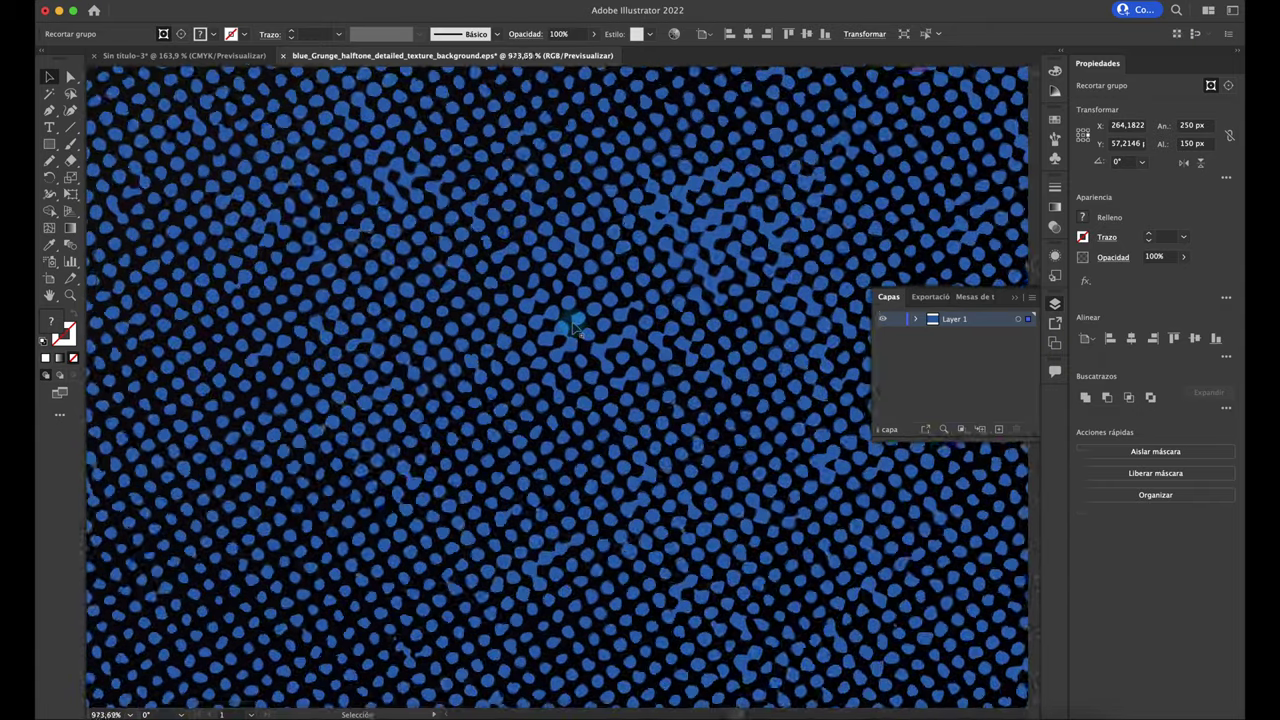
{"action": "scroll", "coordinate": [571, 323], "scroll_direction": "down", "scroll_amount": 3}
{"action": "scroll", "coordinate": [571, 323], "scroll_direction": "down", "scroll_amount": 3}
{"action": "scroll", "coordinate": [574, 326], "scroll_direction": "down", "scroll_amount": 2}
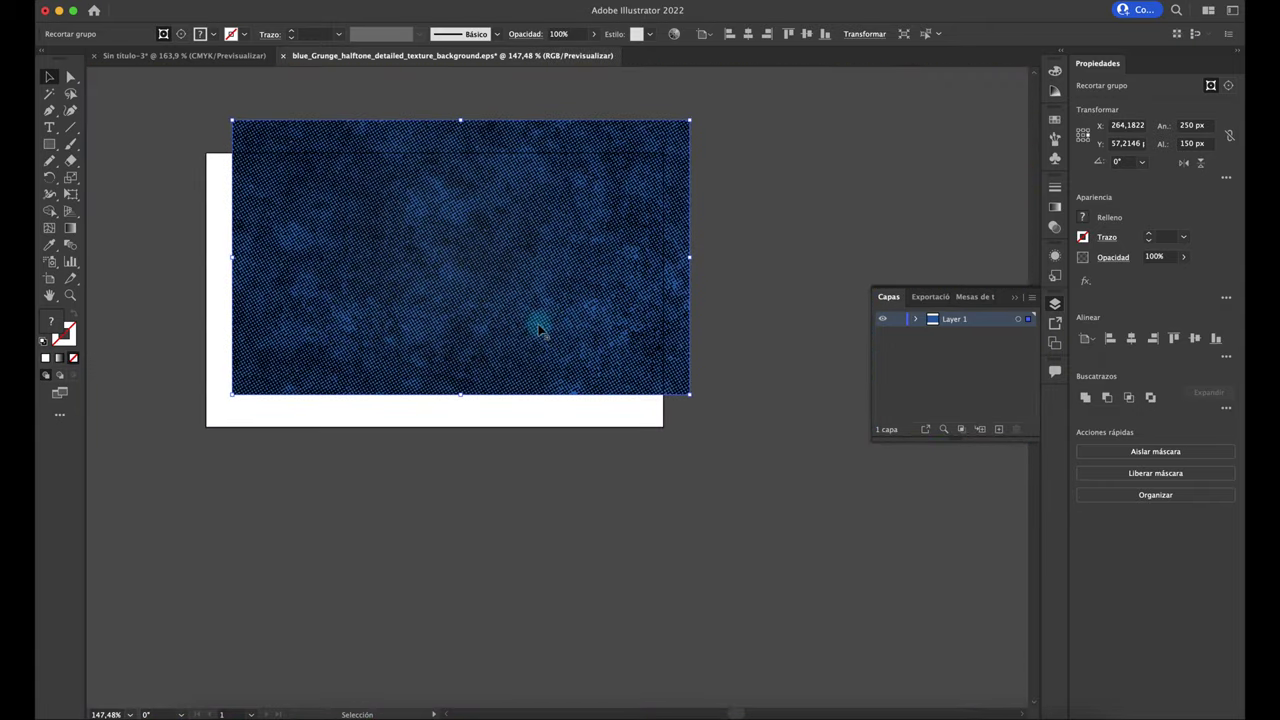
{"action": "double_click", "coordinate": [487, 311]}
{"action": "left_click_drag", "start_coordinate": [446, 293], "coordinate": [554, 330]}
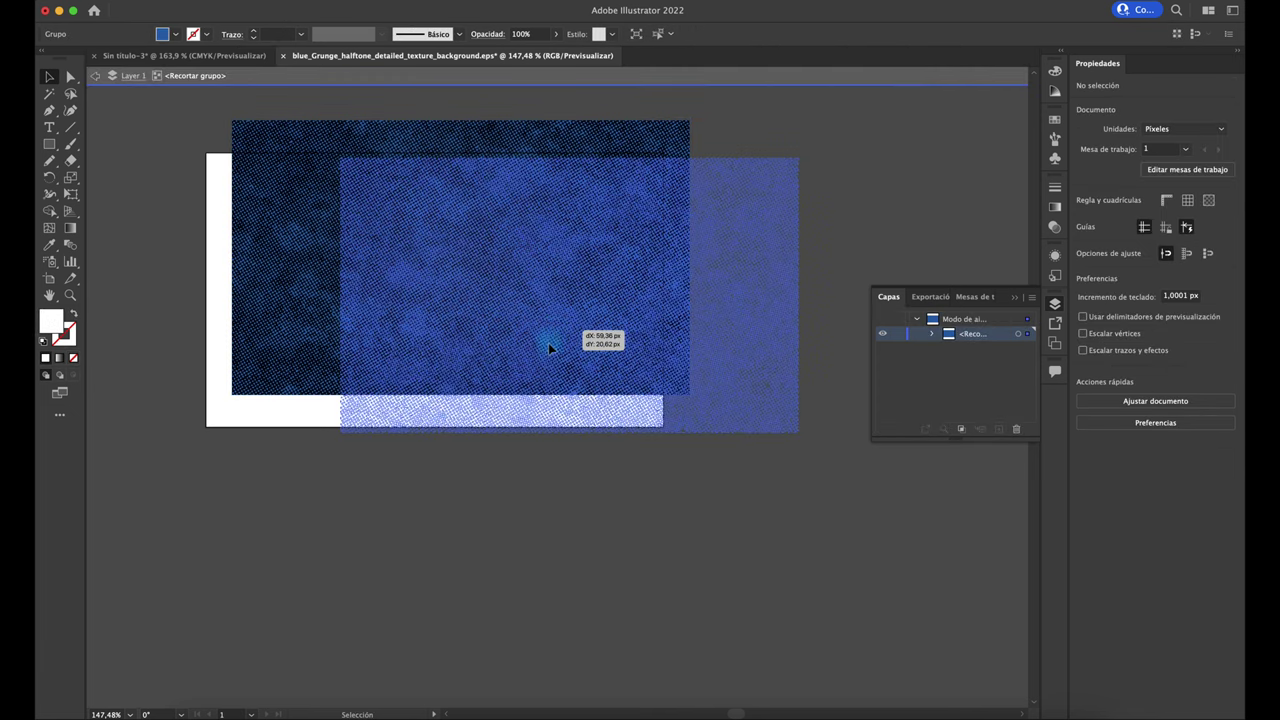
{"action": "left_click_drag", "start_coordinate": [562, 414], "coordinate": [571, 444]}
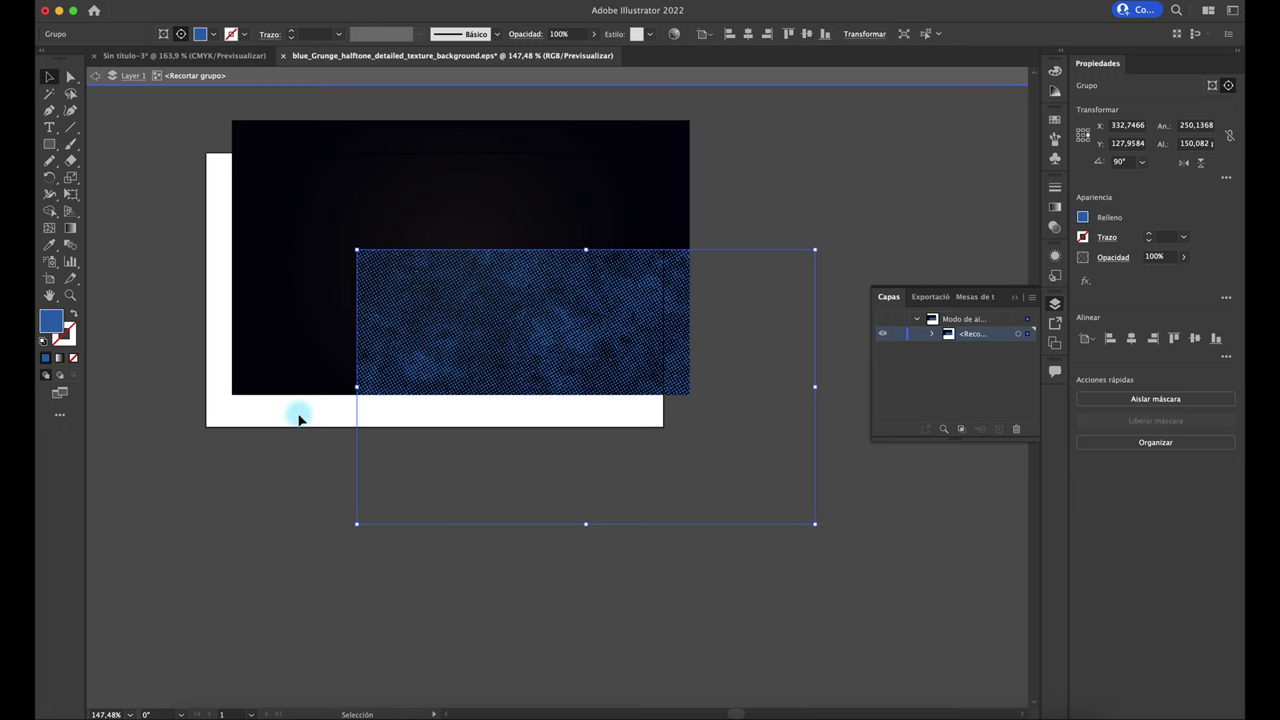
Select the dark background rectangle and delete it.
{"action": "left_click", "coordinate": [293, 304]}
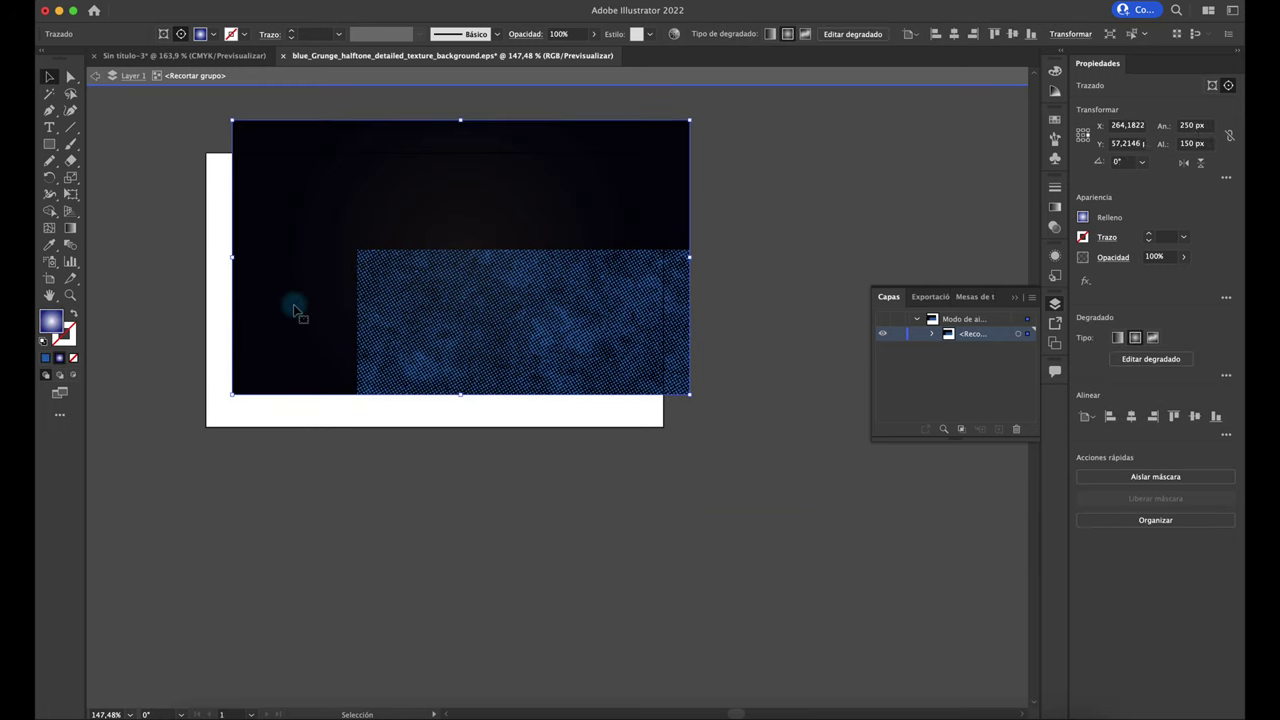
{"action": "key", "text": "super+shift+a"}
{"action": "left_click", "coordinate": [303, 292]}
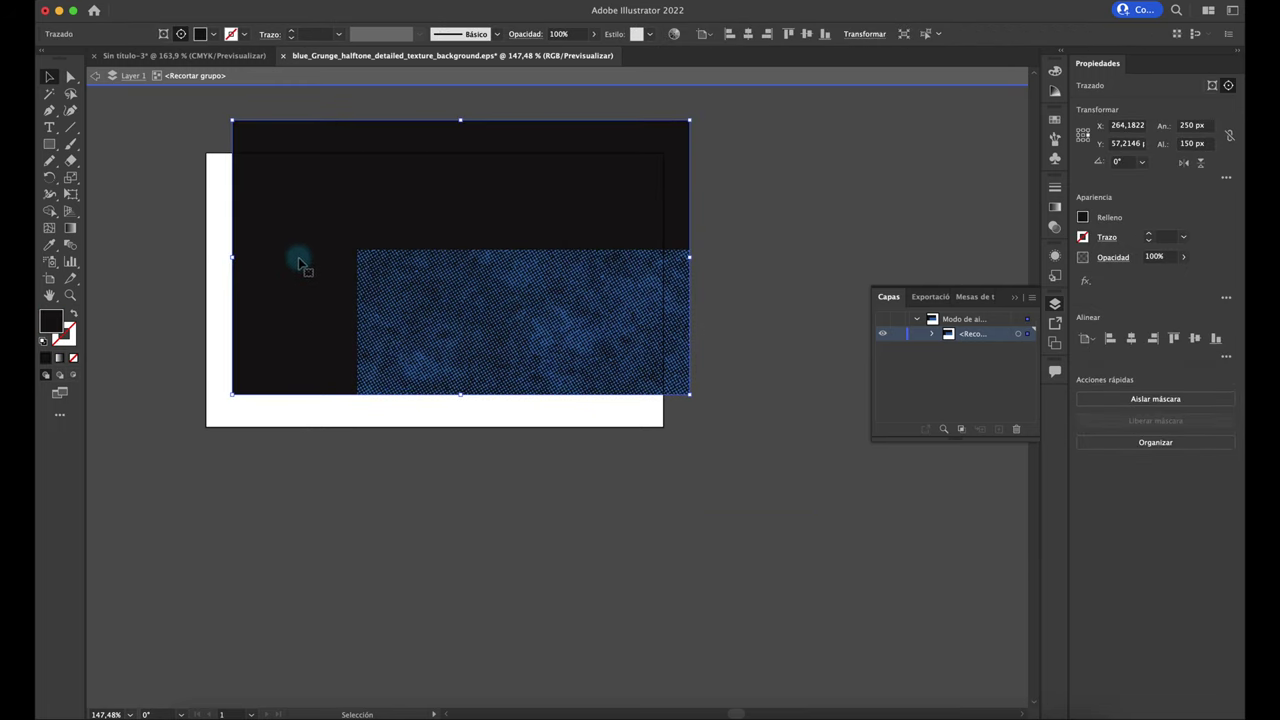
{"action": "key", "text": "Escape"}
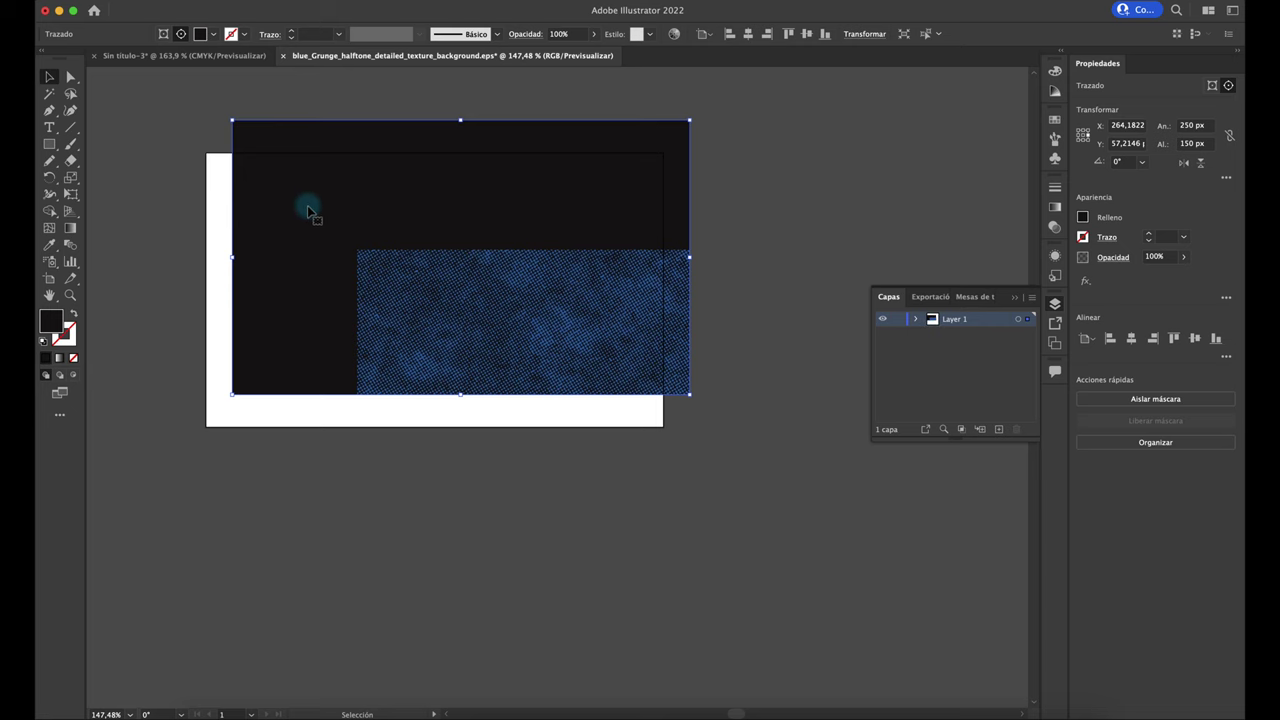
{"action": "key", "text": "Delete"}
Move the halftone image within its clipping rectangle until it covers nearly the whole frame.
{"action": "left_click_drag", "start_coordinate": [371, 289], "coordinate": [395, 318]}
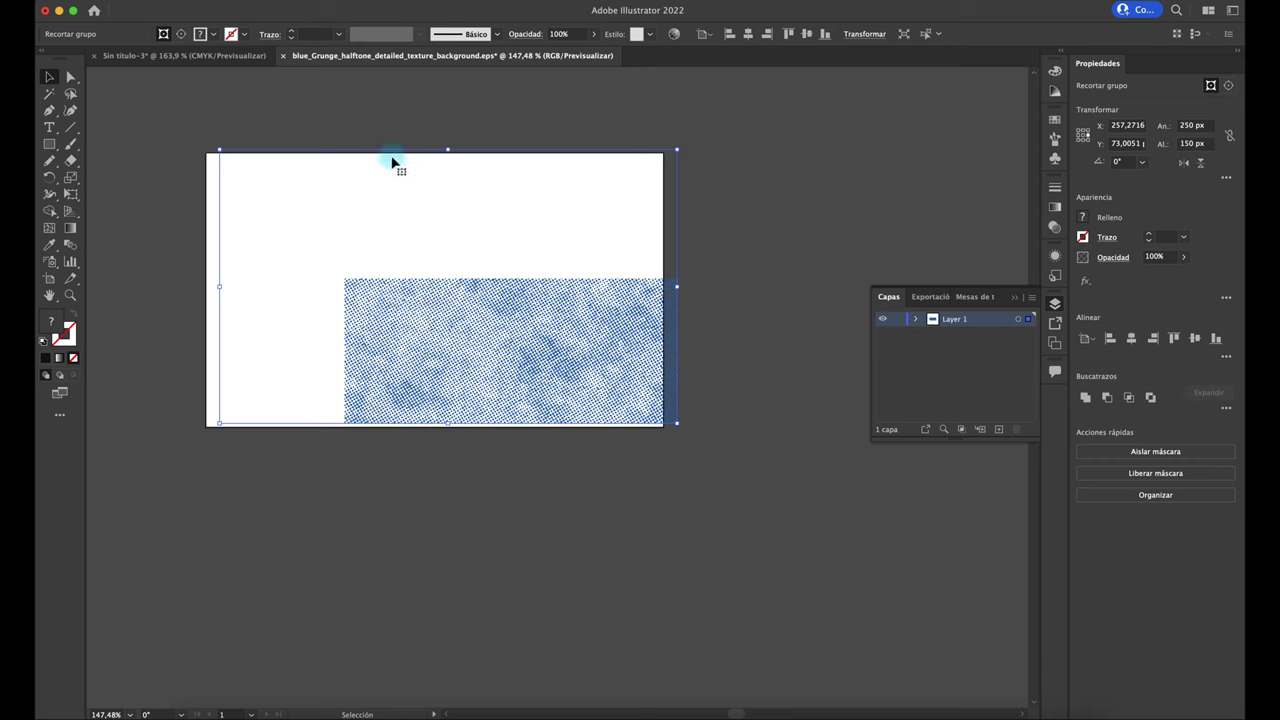
{"action": "double_click", "coordinate": [405, 300]}
{"action": "left_click", "coordinate": [389, 318]}
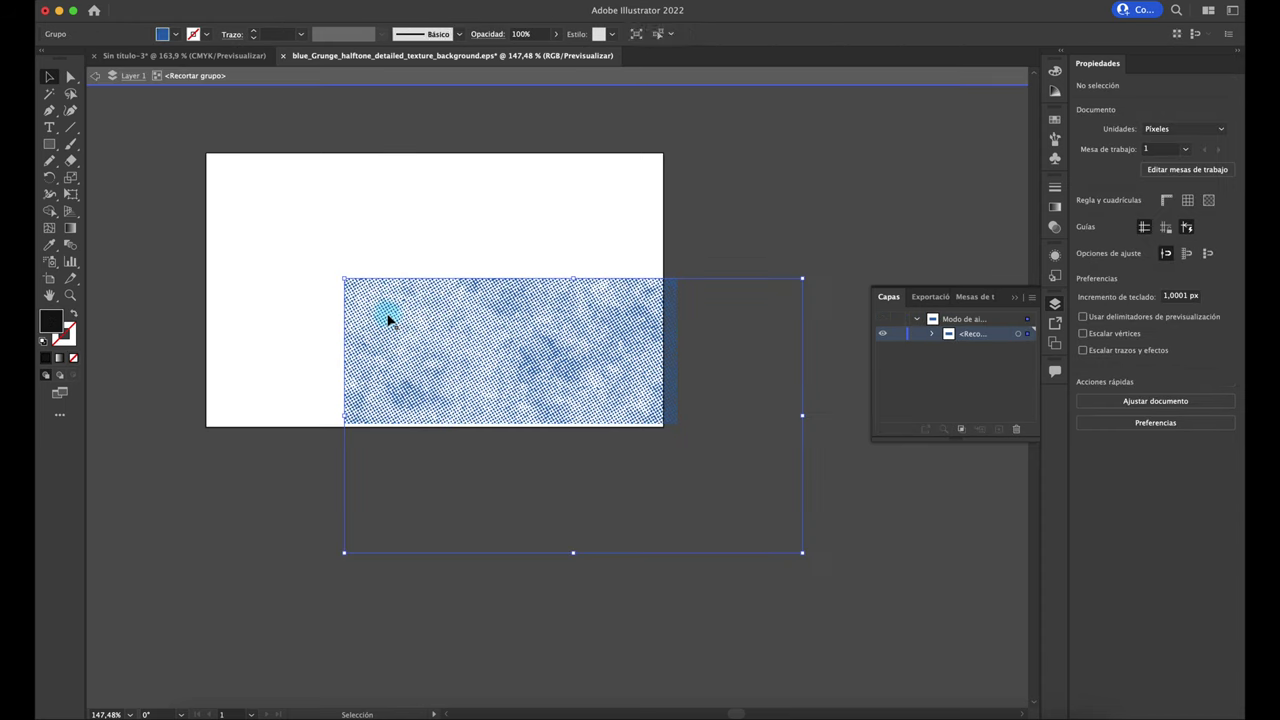
{"action": "left_click_drag", "start_coordinate": [389, 318], "coordinate": [265, 203]}
{"action": "double_click", "coordinate": [252, 112]}
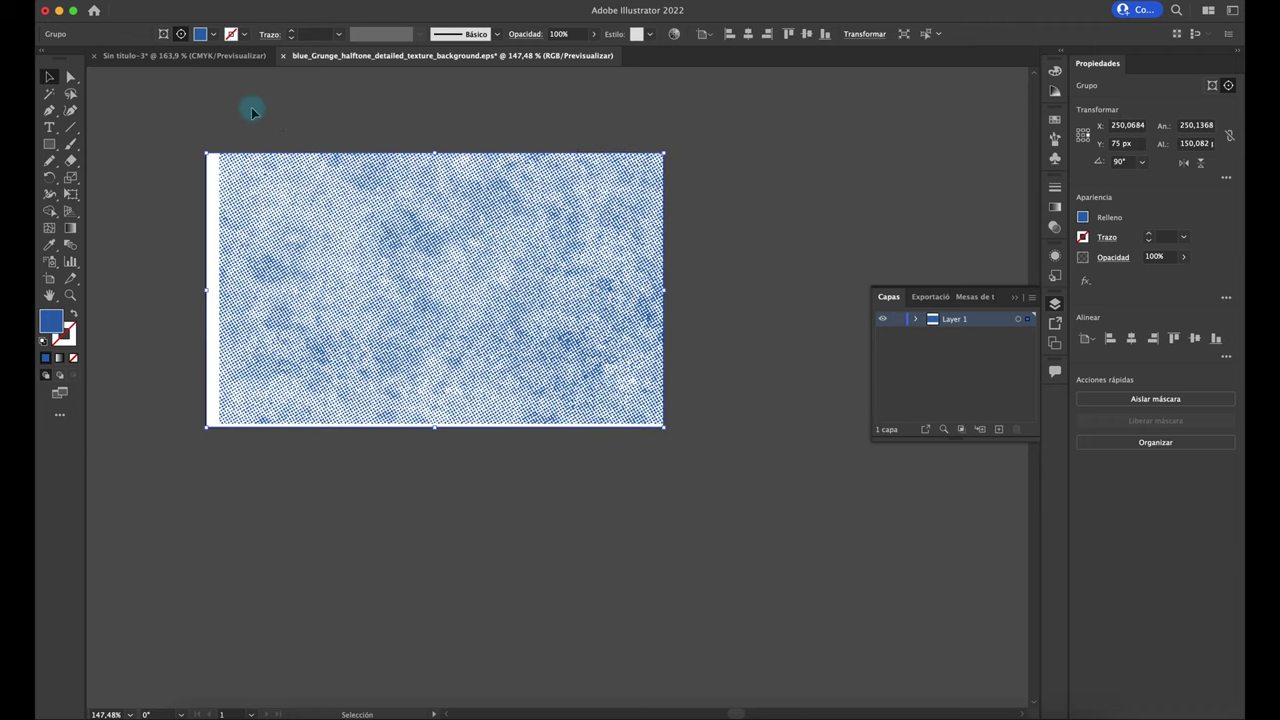
{"action": "double_click", "coordinate": [255, 150]}
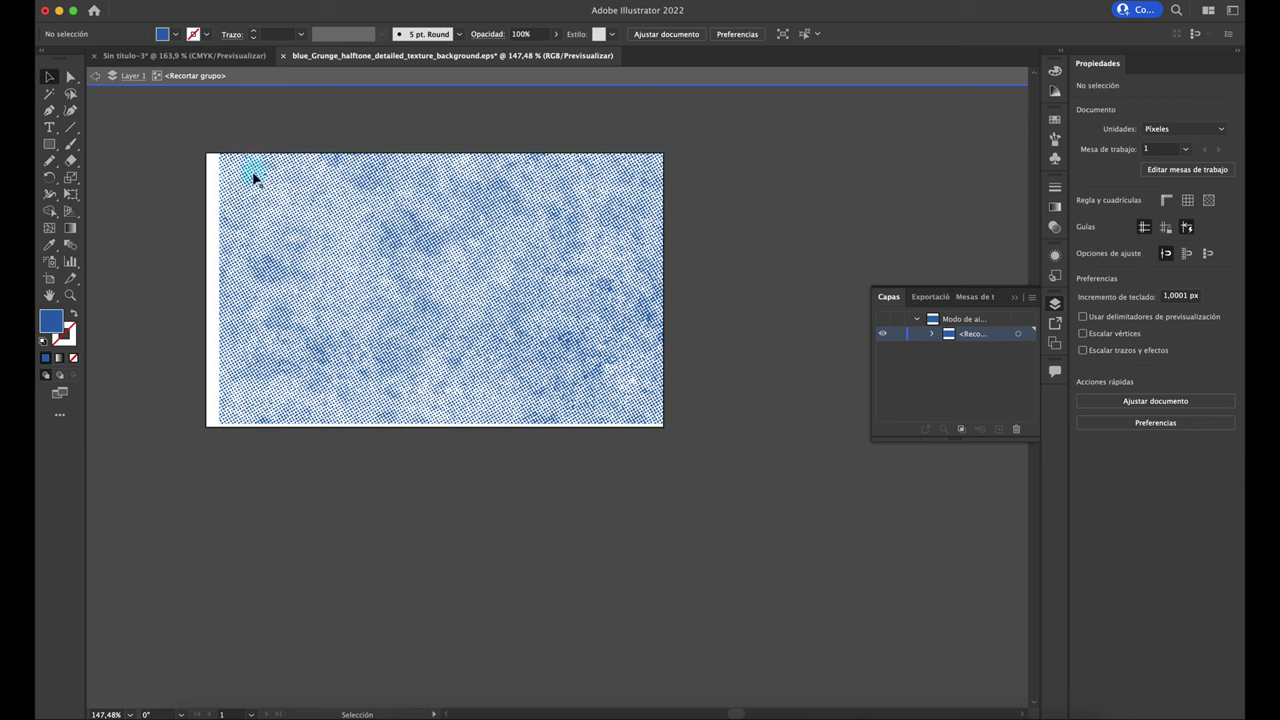
{"action": "left_click_drag", "start_coordinate": [251, 177], "coordinate": [255, 193]}
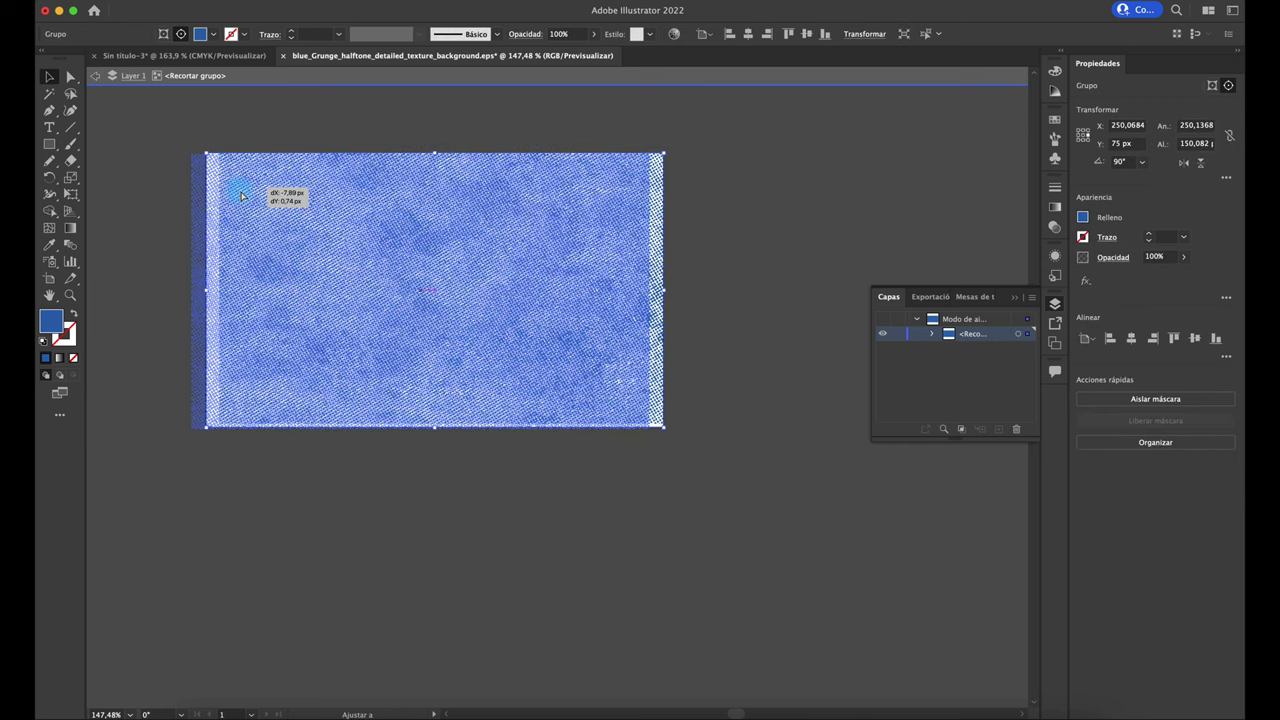
{"action": "left_click_drag", "start_coordinate": [241, 196], "coordinate": [265, 228]}
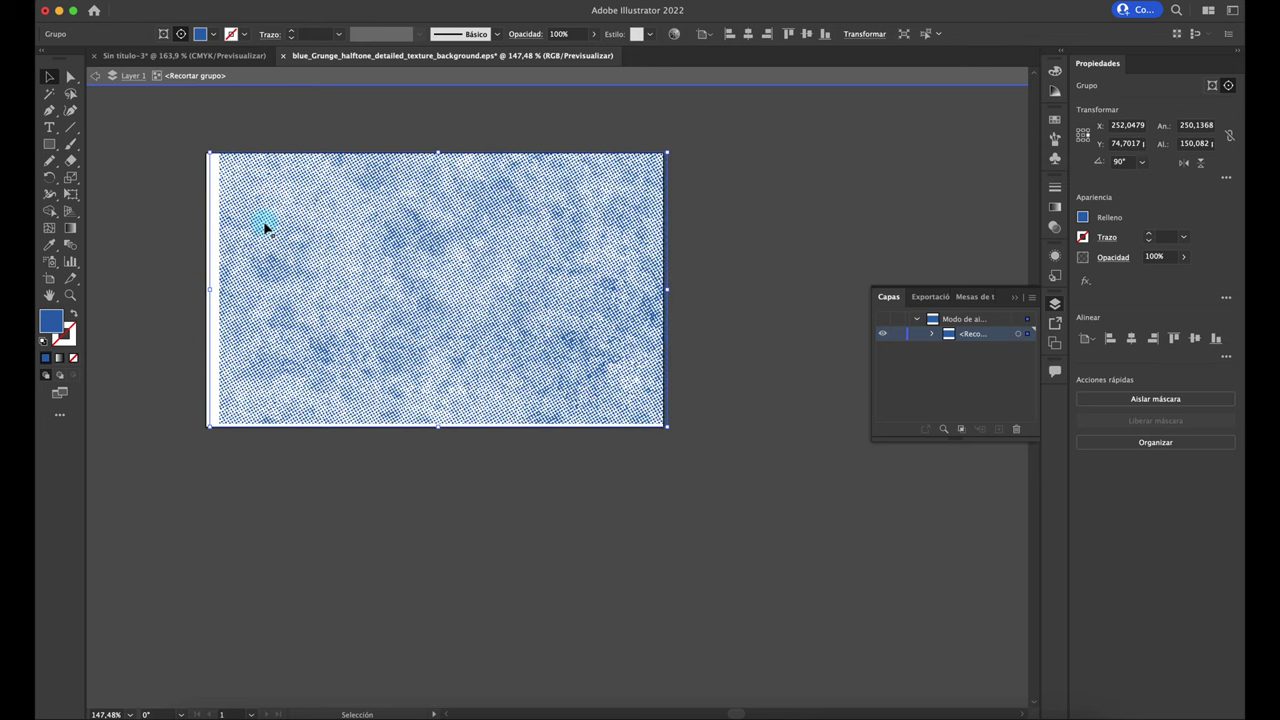
Paste the copied halftone texture into Sin título-3 and move it up over the shape.
{"action": "key", "text": "a"}
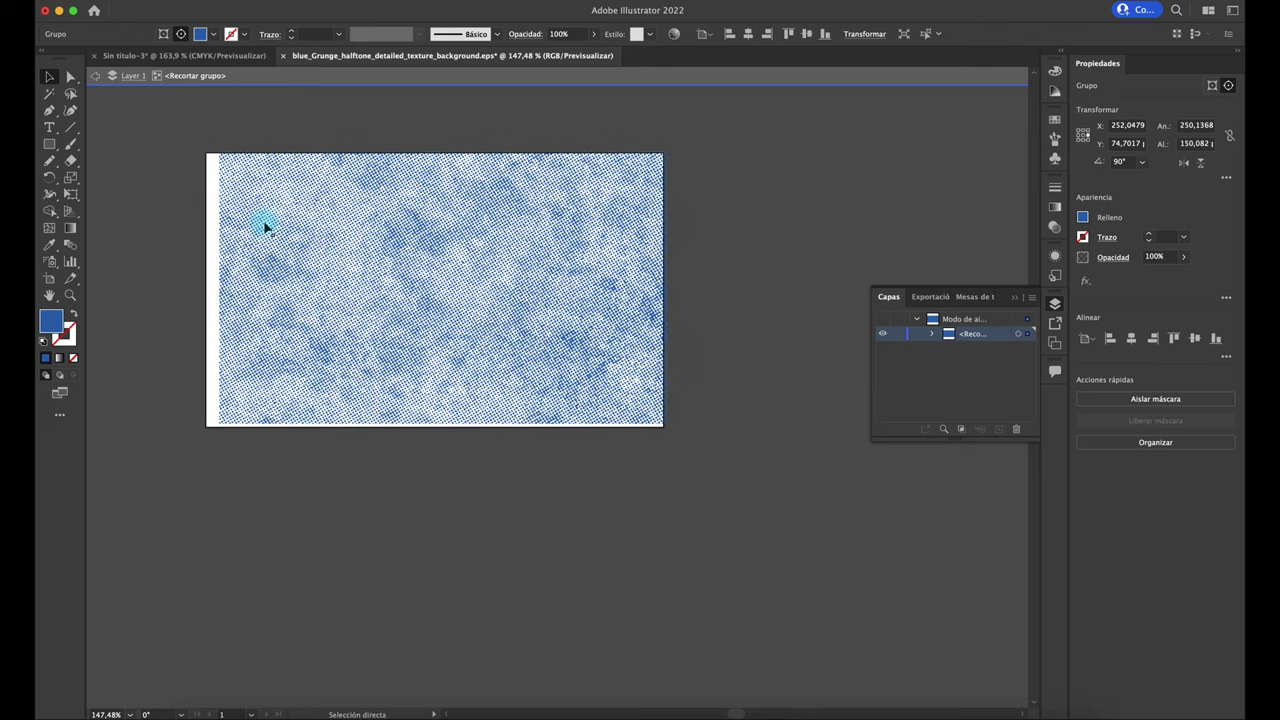
{"action": "left_click", "coordinate": [235, 55]}
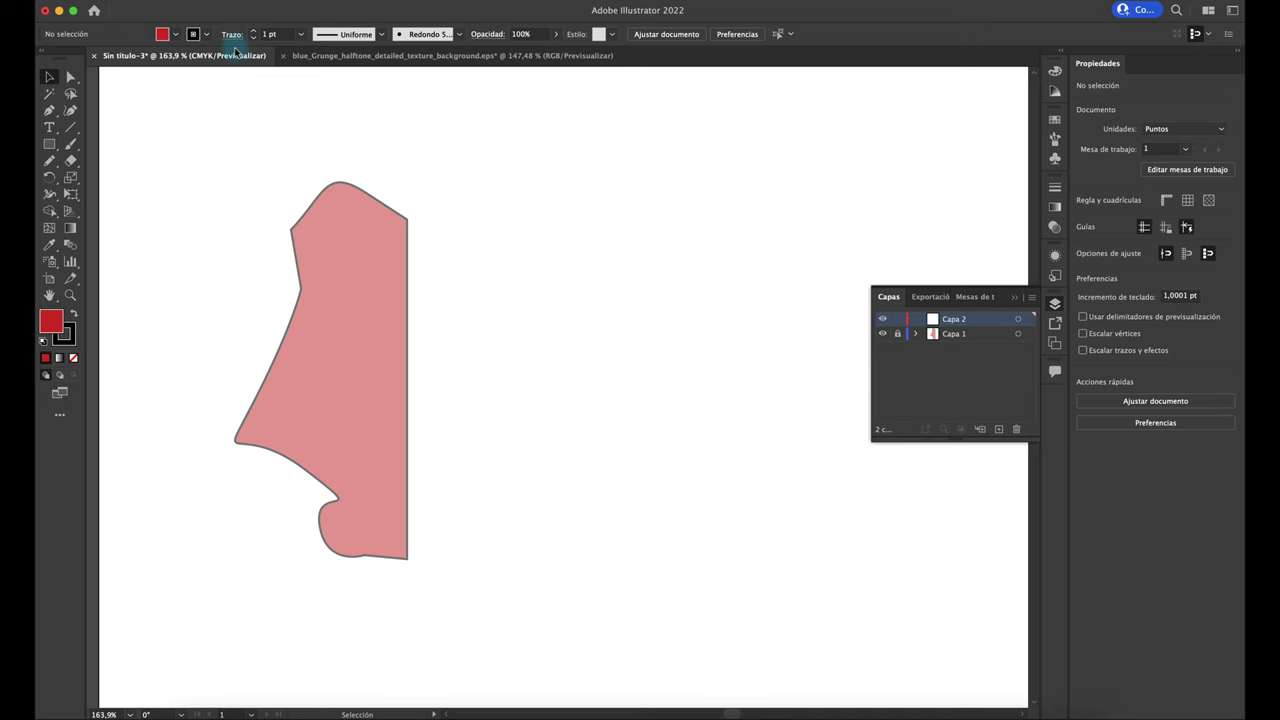
{"action": "key", "text": "ctrl+v"}
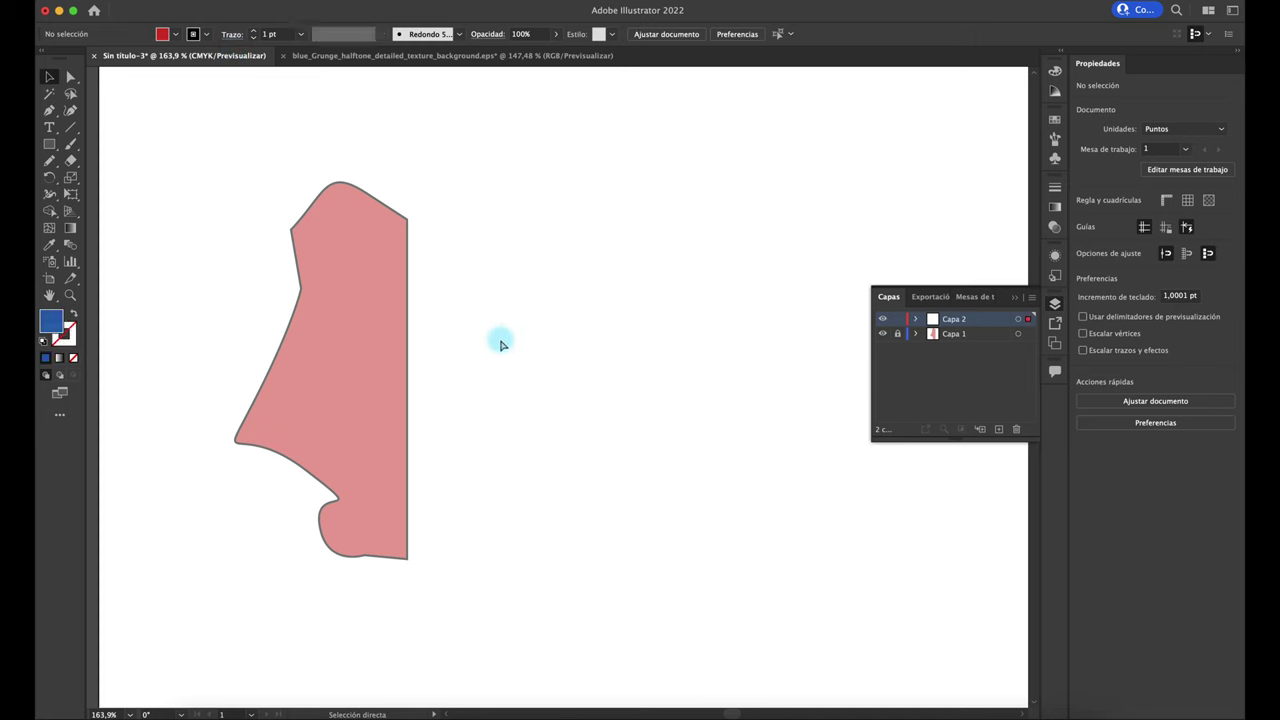
{"action": "left_click", "coordinate": [538, 212]}
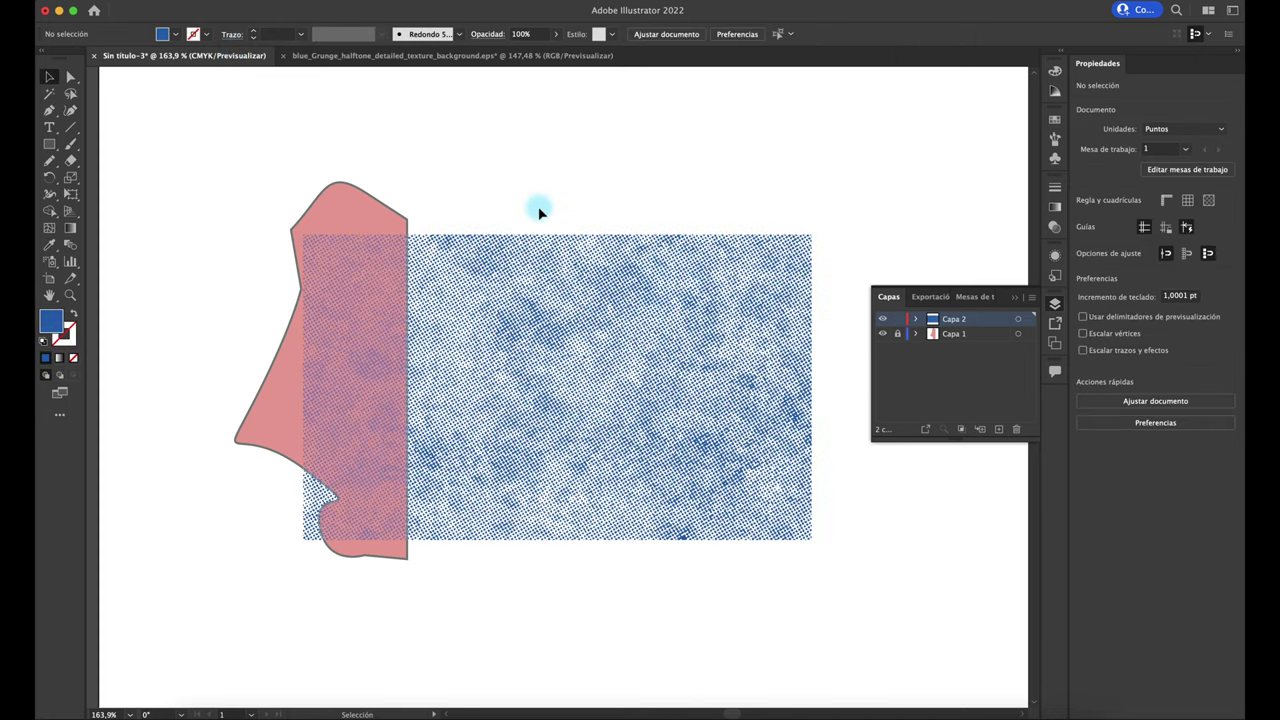
{"action": "left_click_drag", "start_coordinate": [496, 296], "coordinate": [509, 248]}
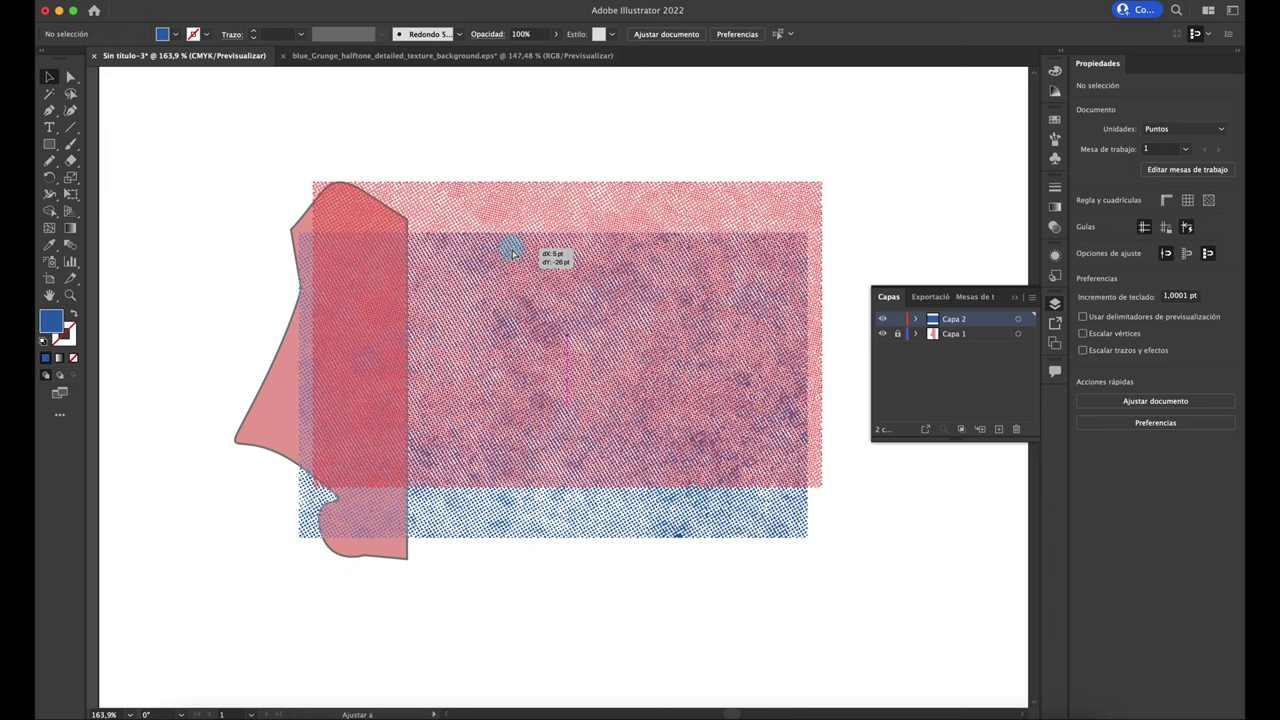
{"action": "left_click", "coordinate": [241, 280]}
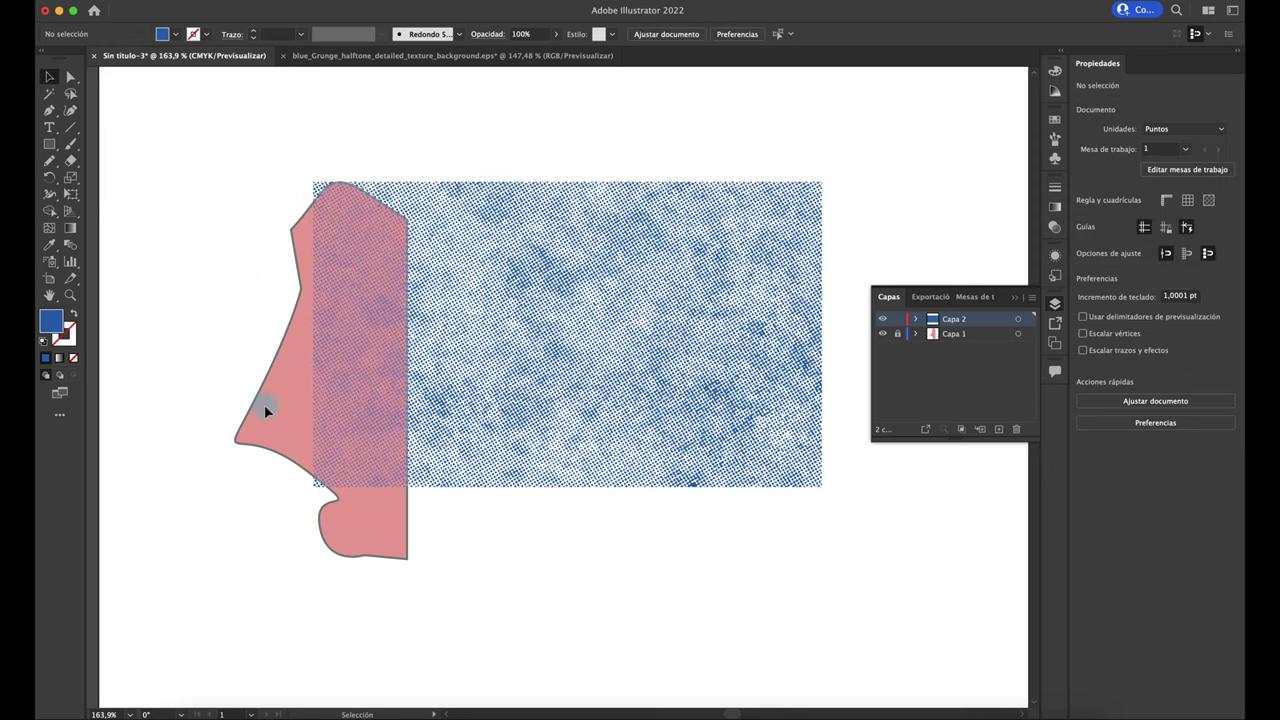
Unlock Capa 1, set the pink shape's fill to None, and relock Capa 1.
{"action": "left_click", "coordinate": [897, 334]}
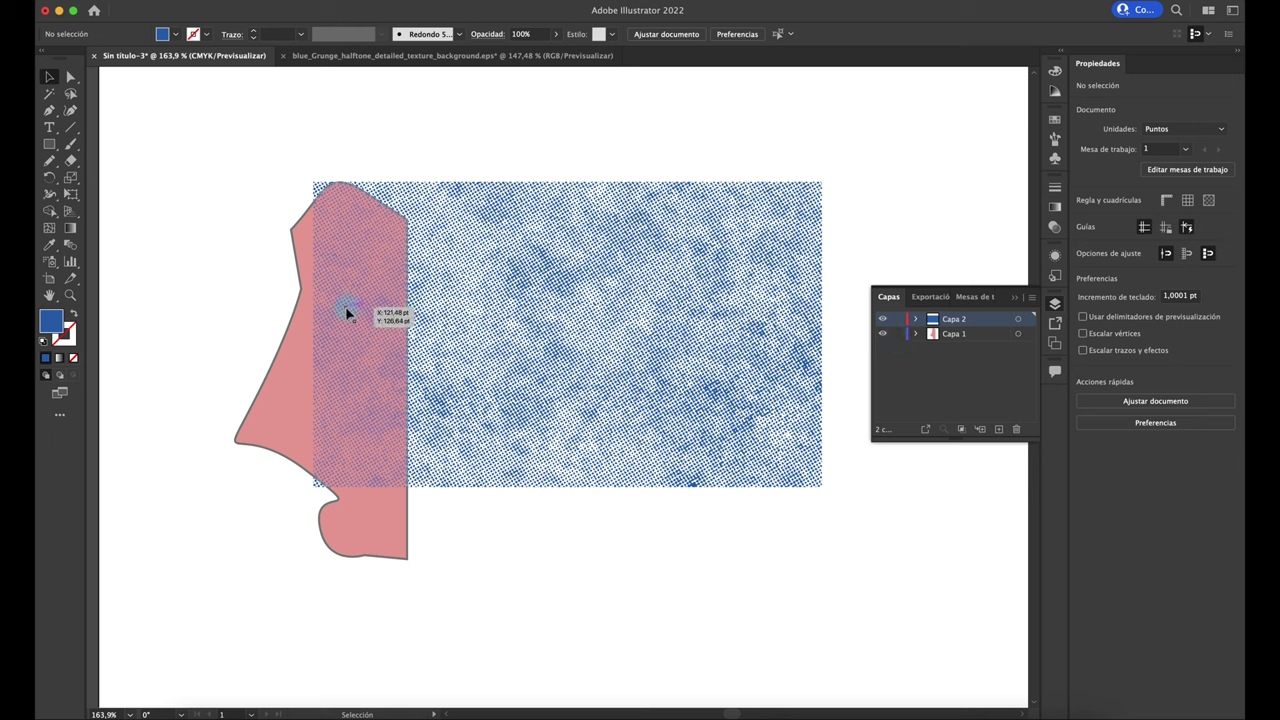
{"action": "left_click", "coordinate": [277, 383]}
{"action": "left_click", "coordinate": [176, 35]}
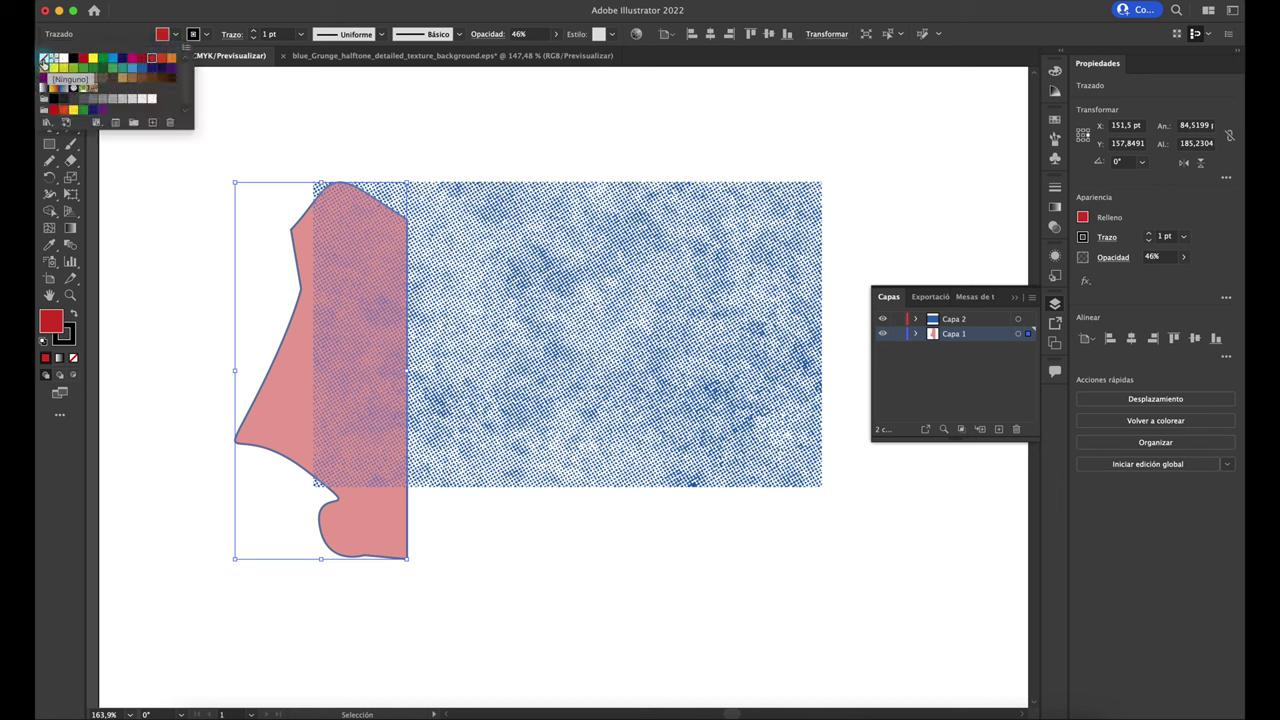
{"action": "left_click", "coordinate": [44, 59]}
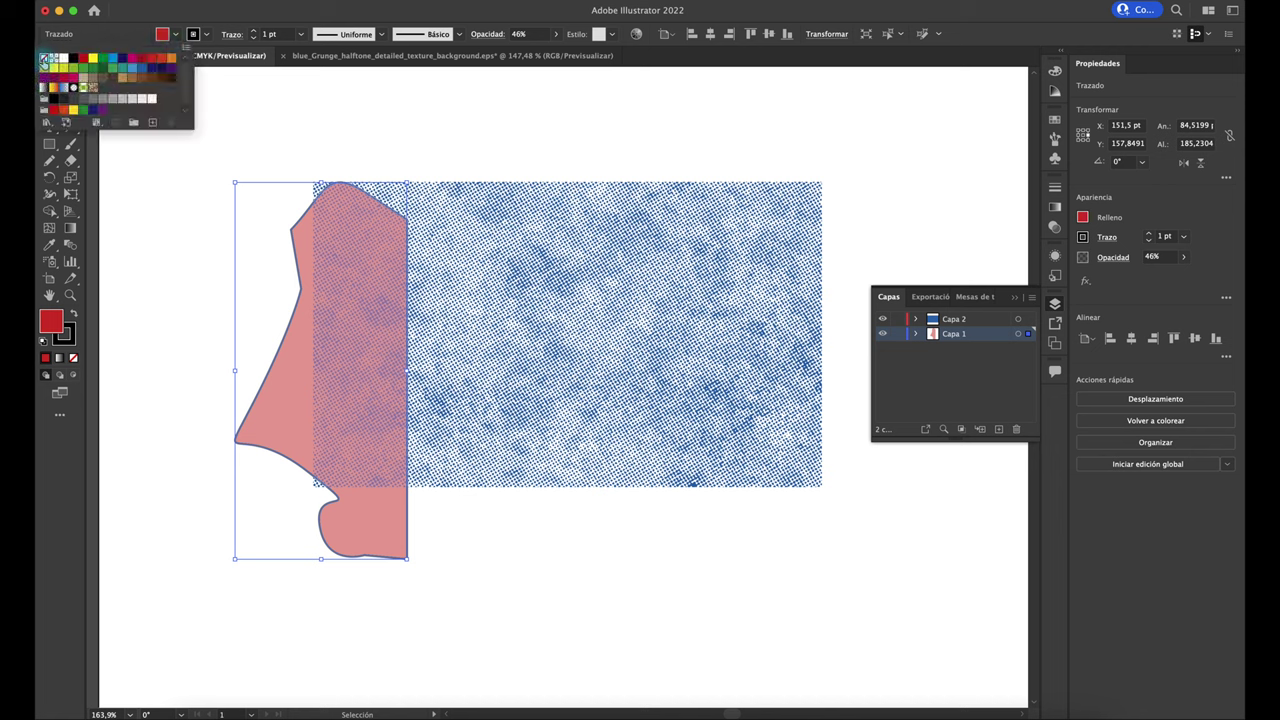
{"action": "left_click", "coordinate": [44, 59]}
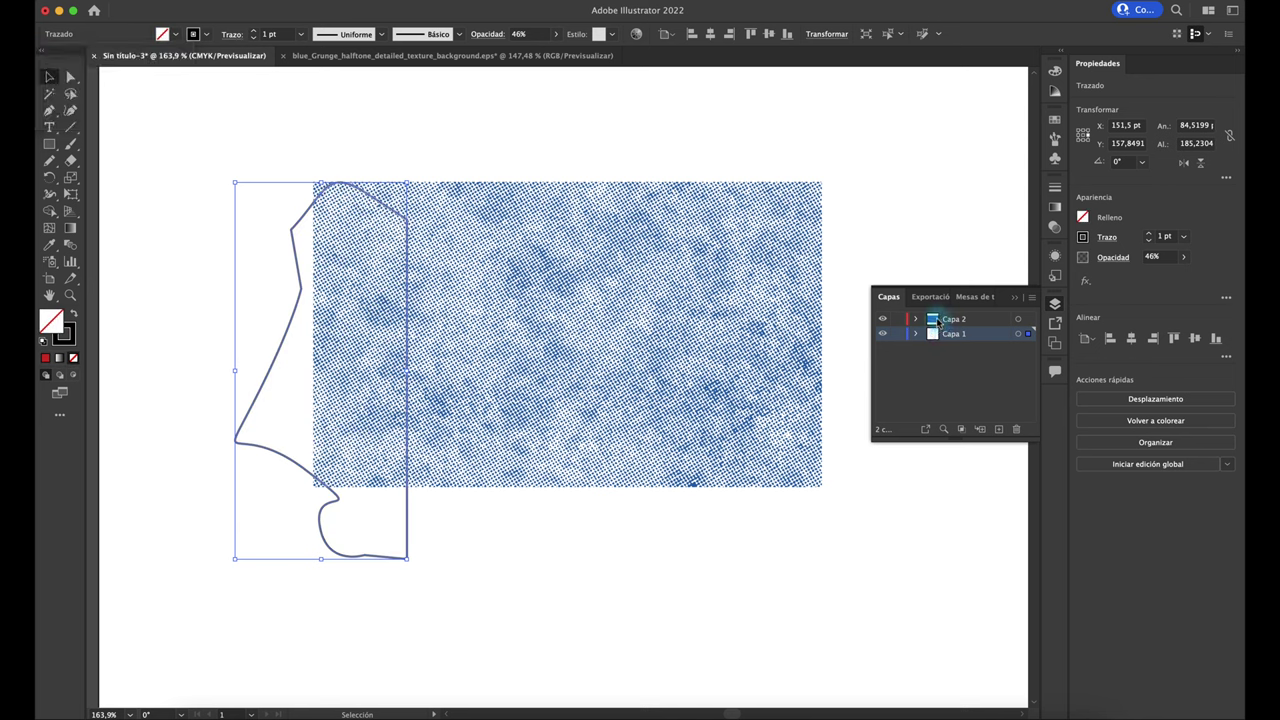
{"action": "left_click", "coordinate": [897, 334]}
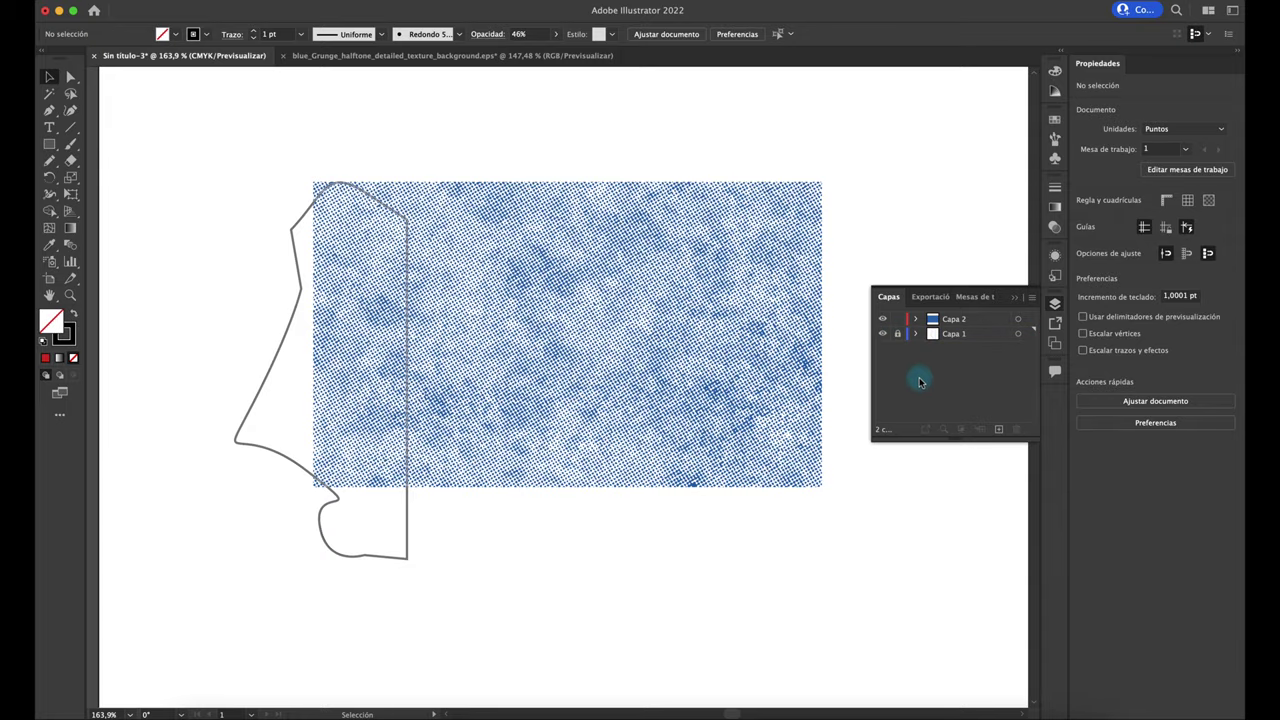
Move the texture layer Capa 2 below Capa 1 in the Layers panel.
{"action": "scroll", "coordinate": [389, 163], "scroll_direction": "up", "scroll_amount": 3}
{"action": "scroll", "coordinate": [389, 163], "scroll_direction": "up", "scroll_amount": 2}
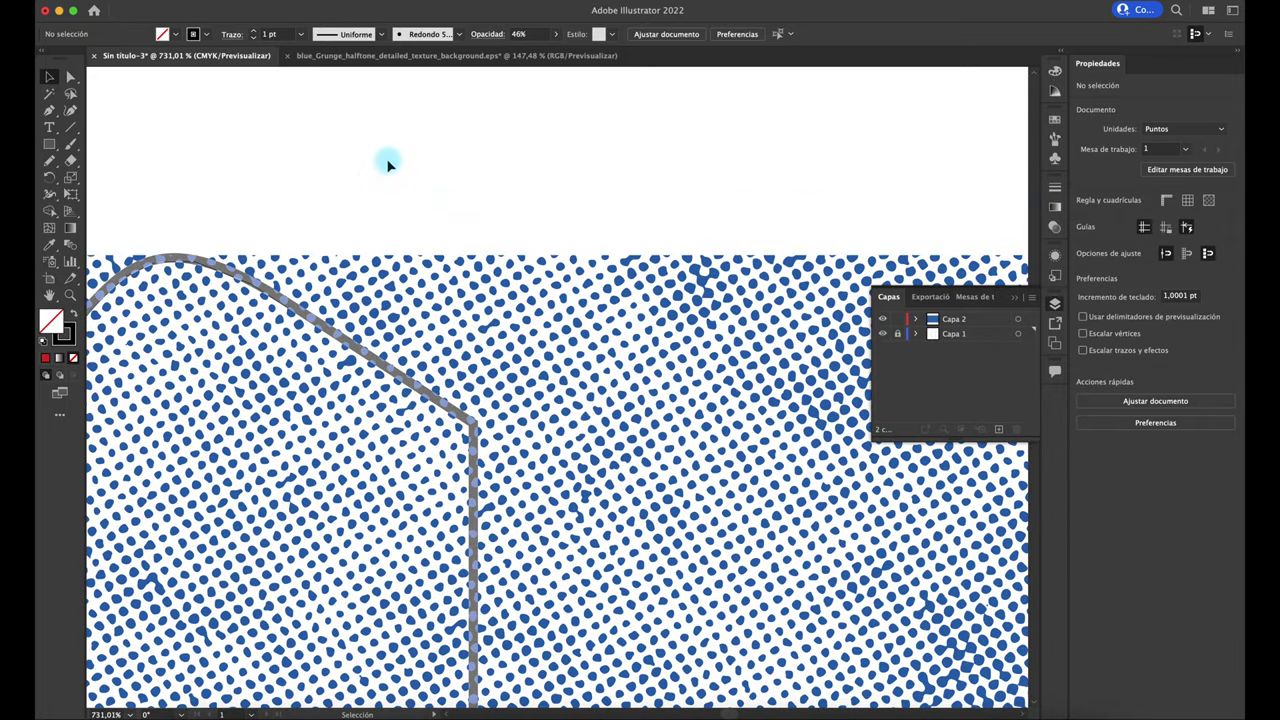
{"action": "left_click", "coordinate": [941, 322]}
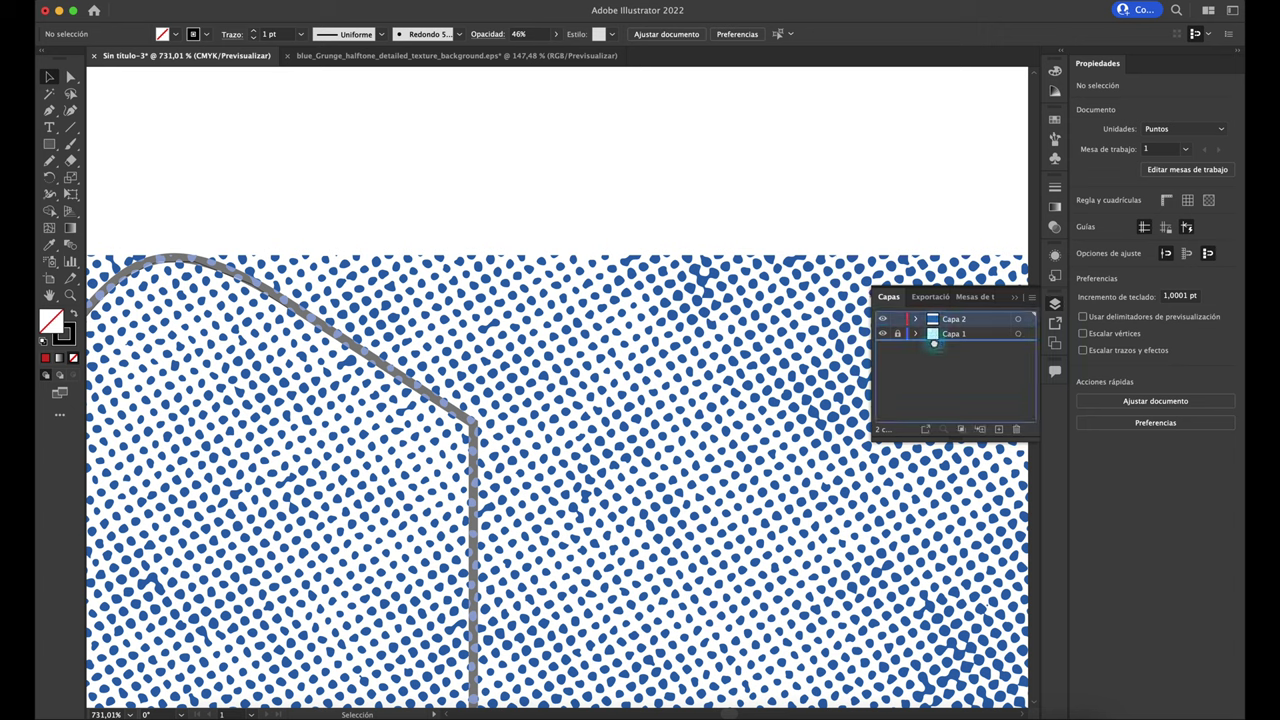
{"action": "left_click_drag", "start_coordinate": [935, 324], "coordinate": [937, 346]}
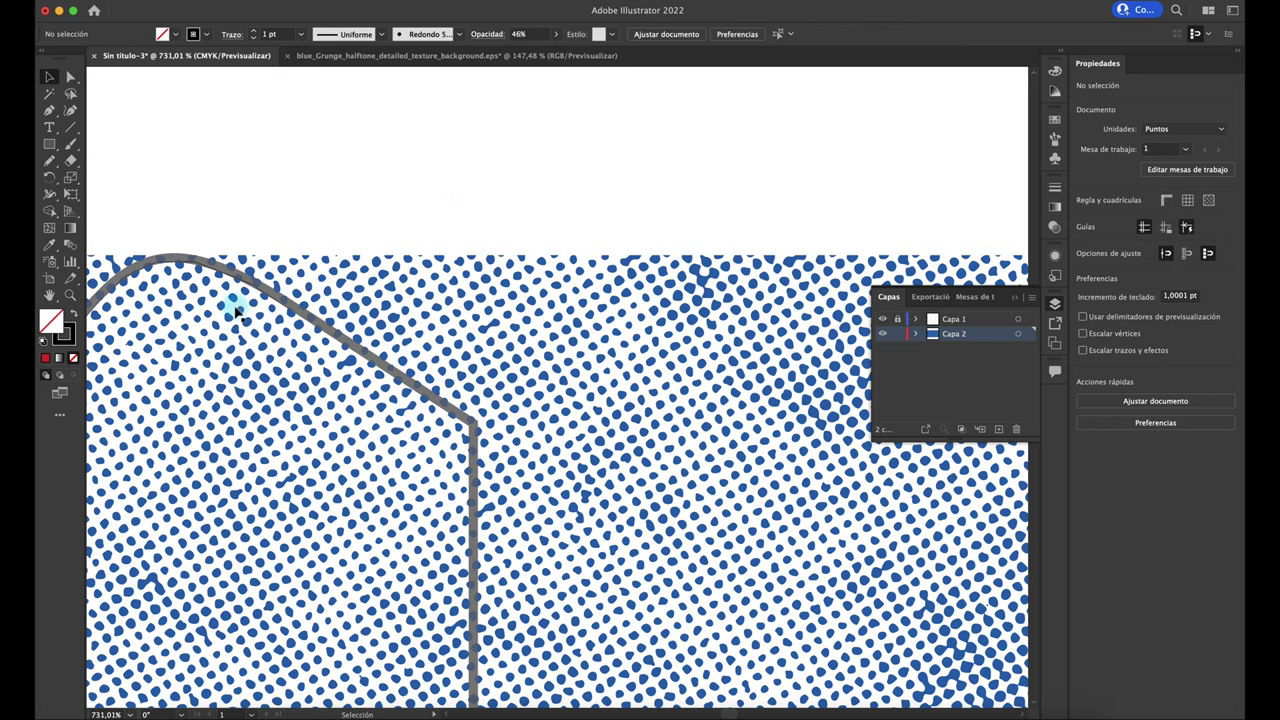
{"action": "scroll", "coordinate": [229, 300], "scroll_direction": "up", "scroll_amount": 5}
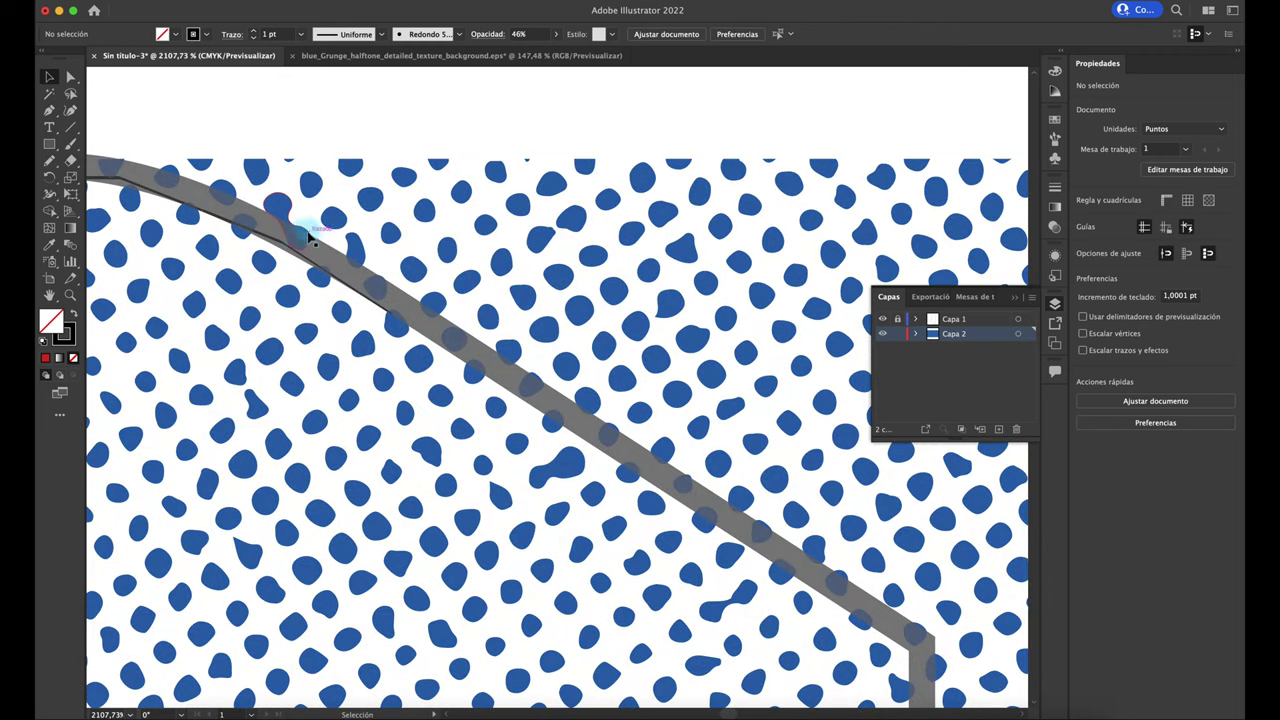
{"action": "scroll", "coordinate": [312, 232], "scroll_direction": "down", "scroll_amount": 2}
{"action": "scroll", "coordinate": [314, 222], "scroll_direction": "down", "scroll_amount": 2}
{"action": "scroll", "coordinate": [316, 213], "scroll_direction": "down", "scroll_amount": 2}
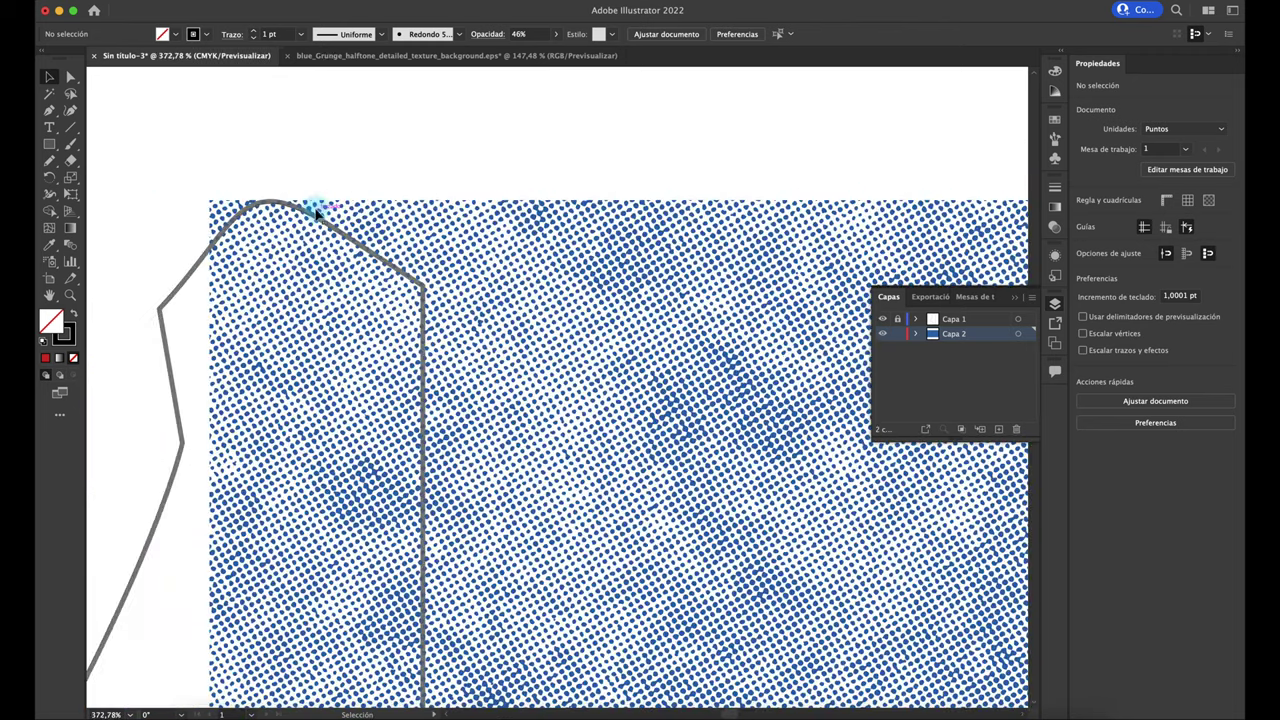
Set Capa 1's opacity to 100%, then hide Capa 2 to check the outline.
{"action": "double_click", "coordinate": [949, 321]}
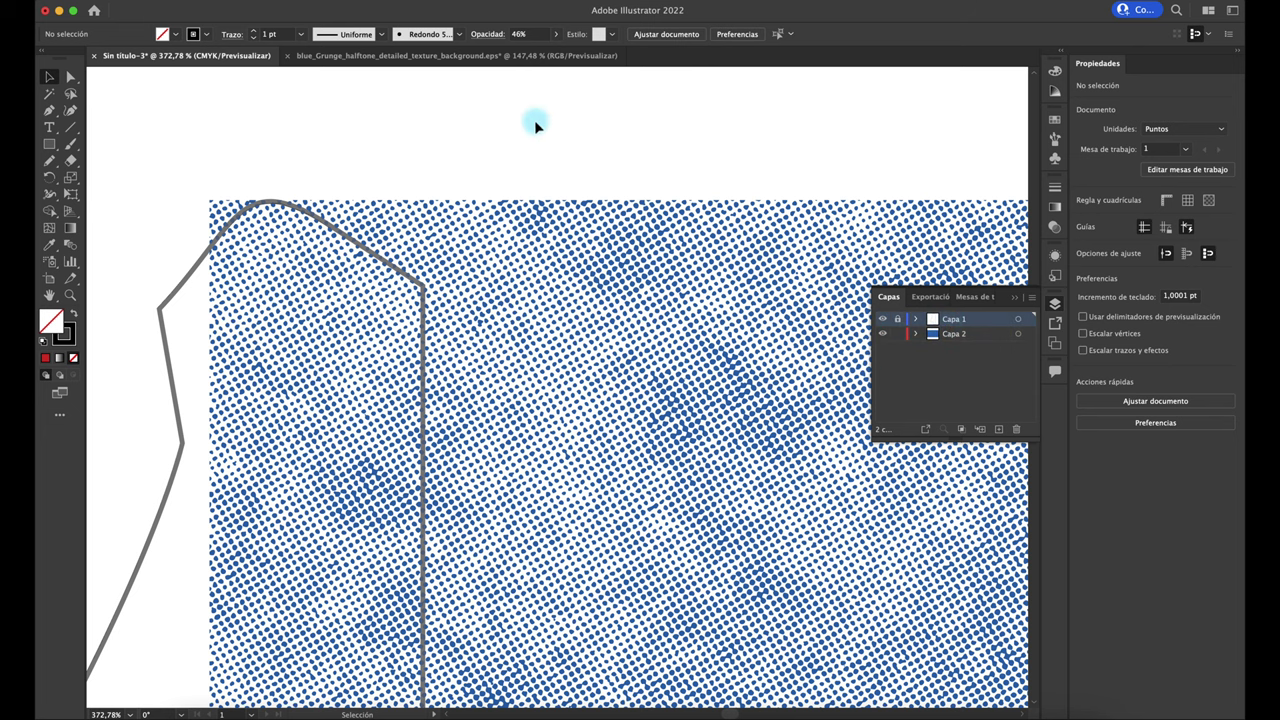
{"action": "left_click", "coordinate": [556, 34]}
{"action": "left_click_drag", "start_coordinate": [524, 51], "coordinate": [587, 67]}
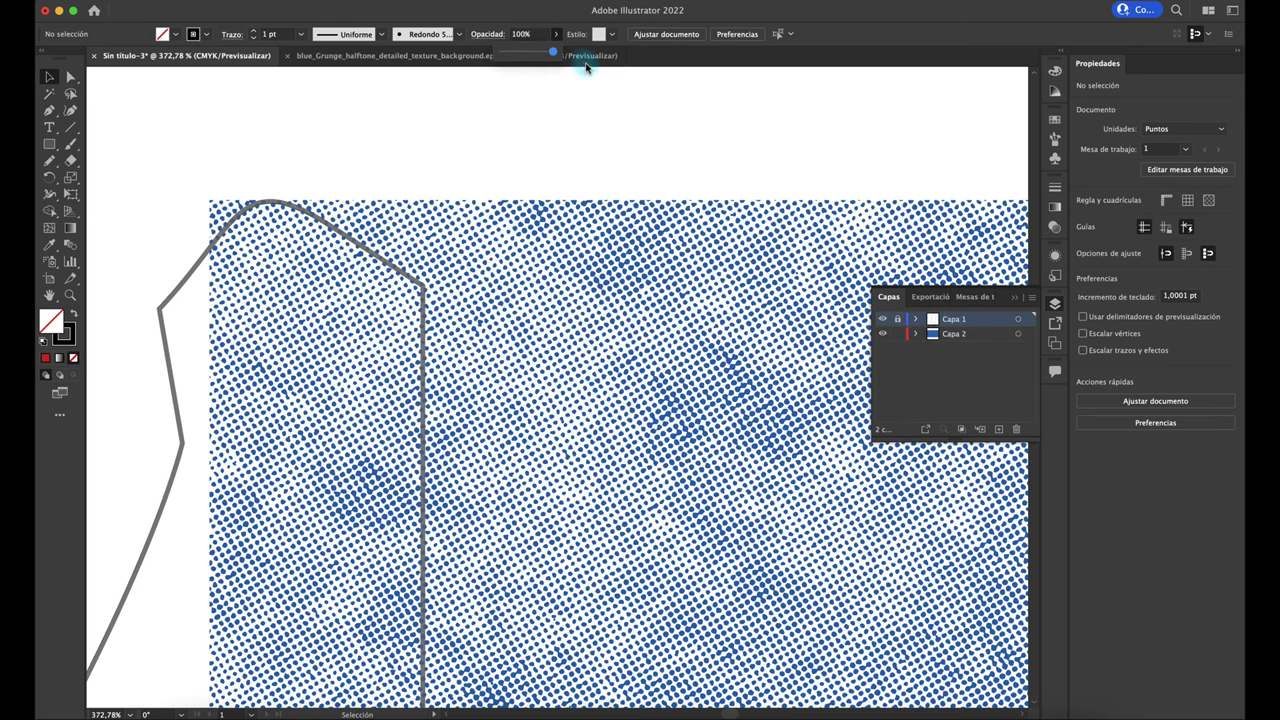
{"action": "scroll", "coordinate": [340, 160], "scroll_direction": "up", "scroll_amount": 2}
{"action": "scroll", "coordinate": [331, 166], "scroll_direction": "up", "scroll_amount": 2}
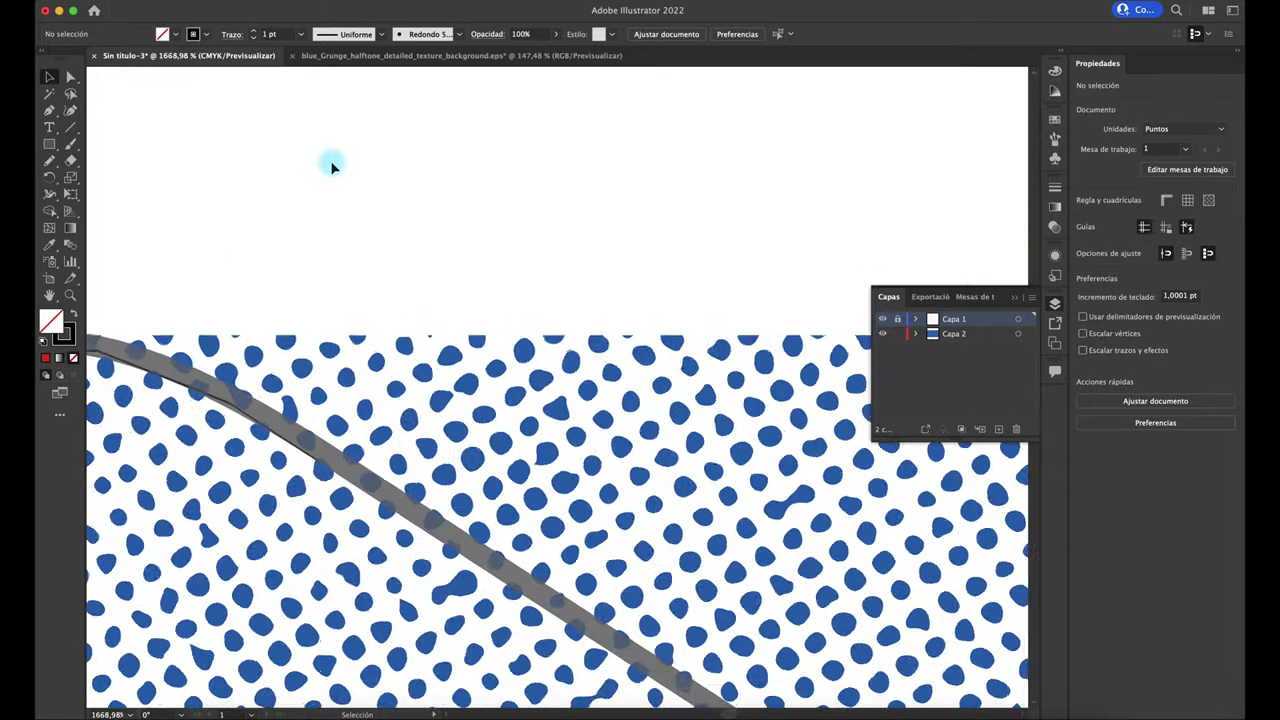
{"action": "scroll", "coordinate": [333, 168], "scroll_direction": "up", "scroll_amount": 2}
{"action": "scroll", "coordinate": [333, 168], "scroll_direction": "down", "scroll_amount": 2}
{"action": "scroll", "coordinate": [333, 168], "scroll_direction": "down", "scroll_amount": 2}
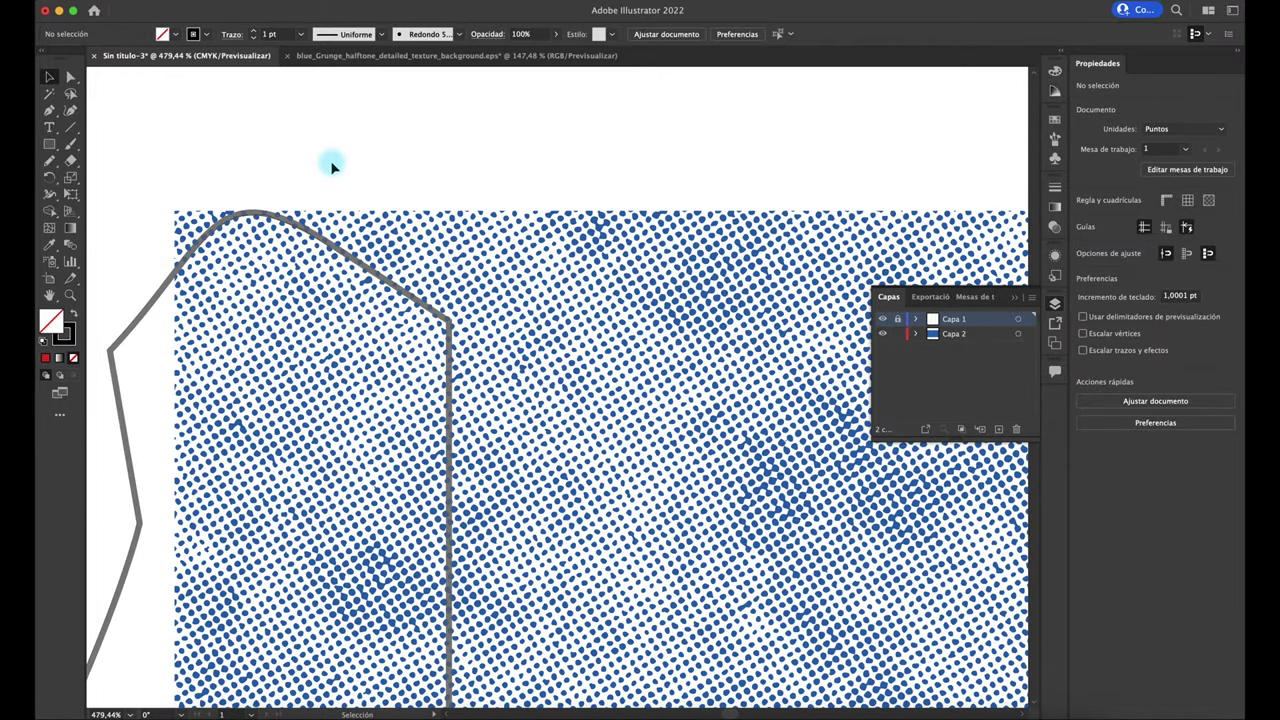
{"action": "left_click", "coordinate": [930, 336]}
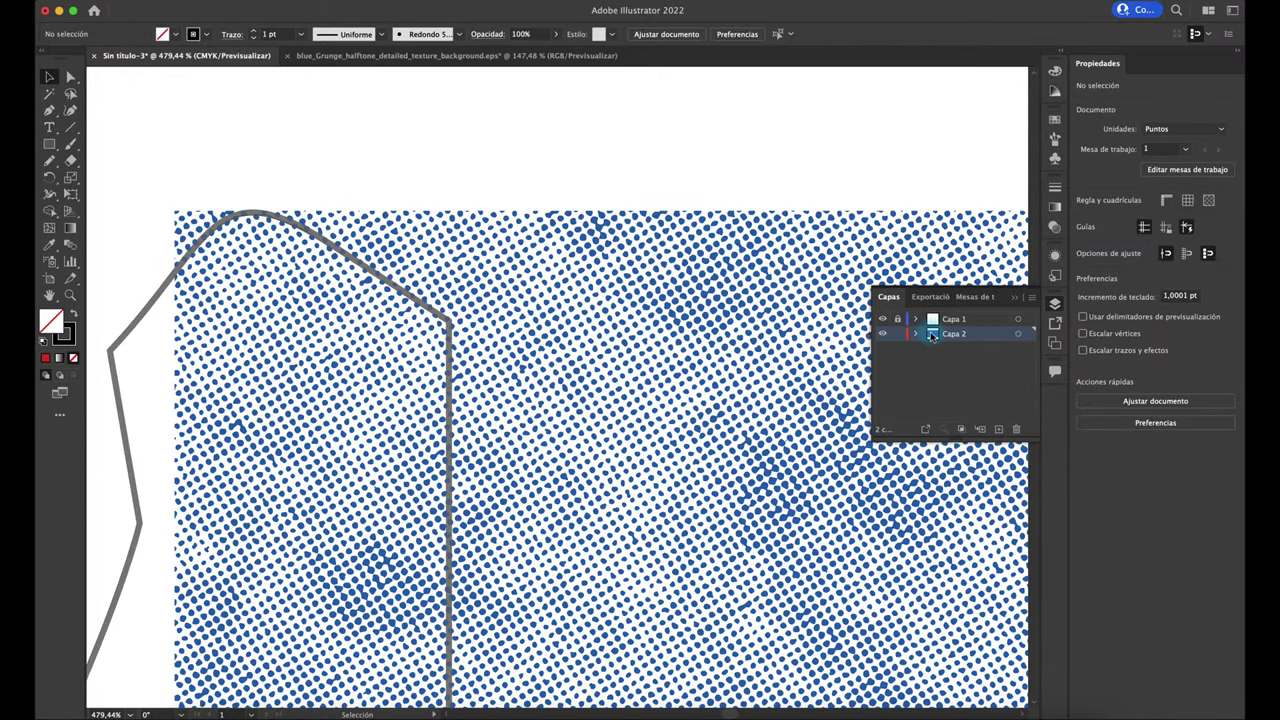
{"action": "left_click", "coordinate": [882, 336]}
Show Capa 2 again and shift the texture image left over the shape.
{"action": "left_click", "coordinate": [882, 336]}
{"action": "scroll", "coordinate": [544, 187], "scroll_direction": "down", "scroll_amount": 2}
{"action": "scroll", "coordinate": [544, 186], "scroll_direction": "down", "scroll_amount": 3}
{"action": "mouse_move", "coordinate": [594, 309]}
{"action": "left_mouse_down"}
{"action": "mouse_move", "coordinate": [536, 320]}
{"action": "mouse_move", "coordinate": [508, 309]}
{"action": "left_mouse_up"}
{"action": "left_click", "coordinate": [629, 481]}
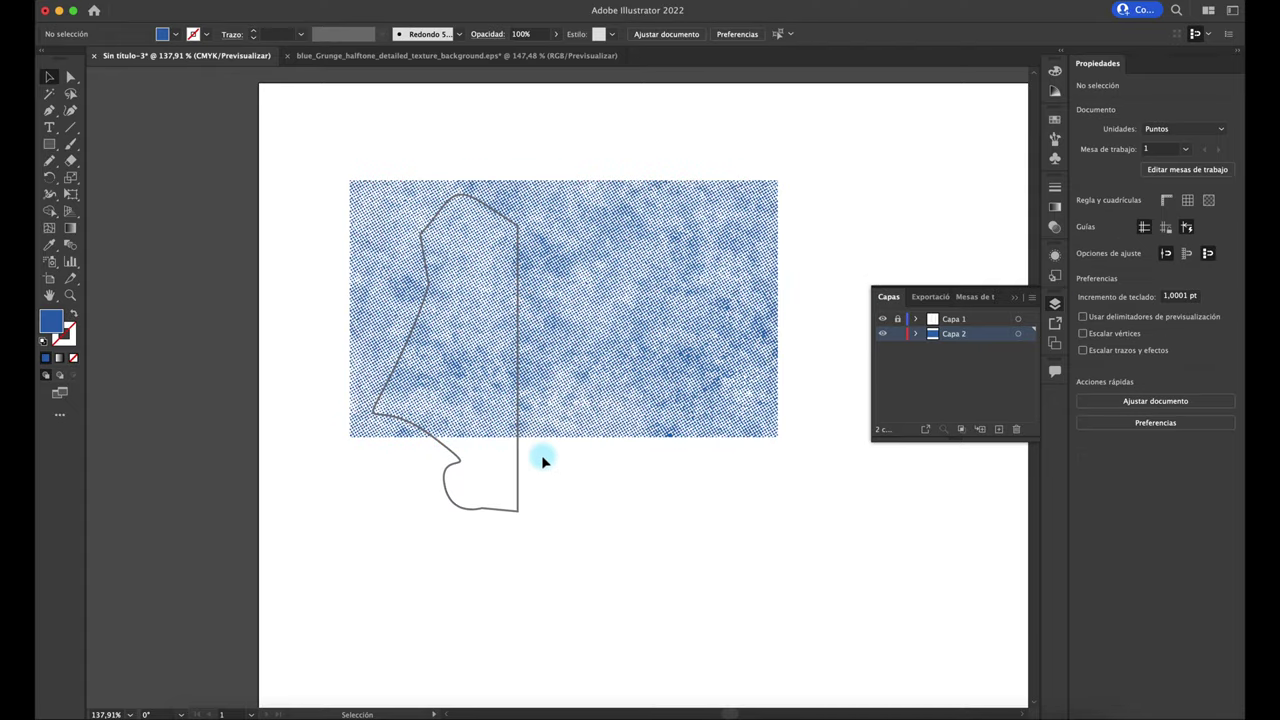
{"action": "scroll", "coordinate": [541, 456], "scroll_direction": "up", "scroll_amount": 3}
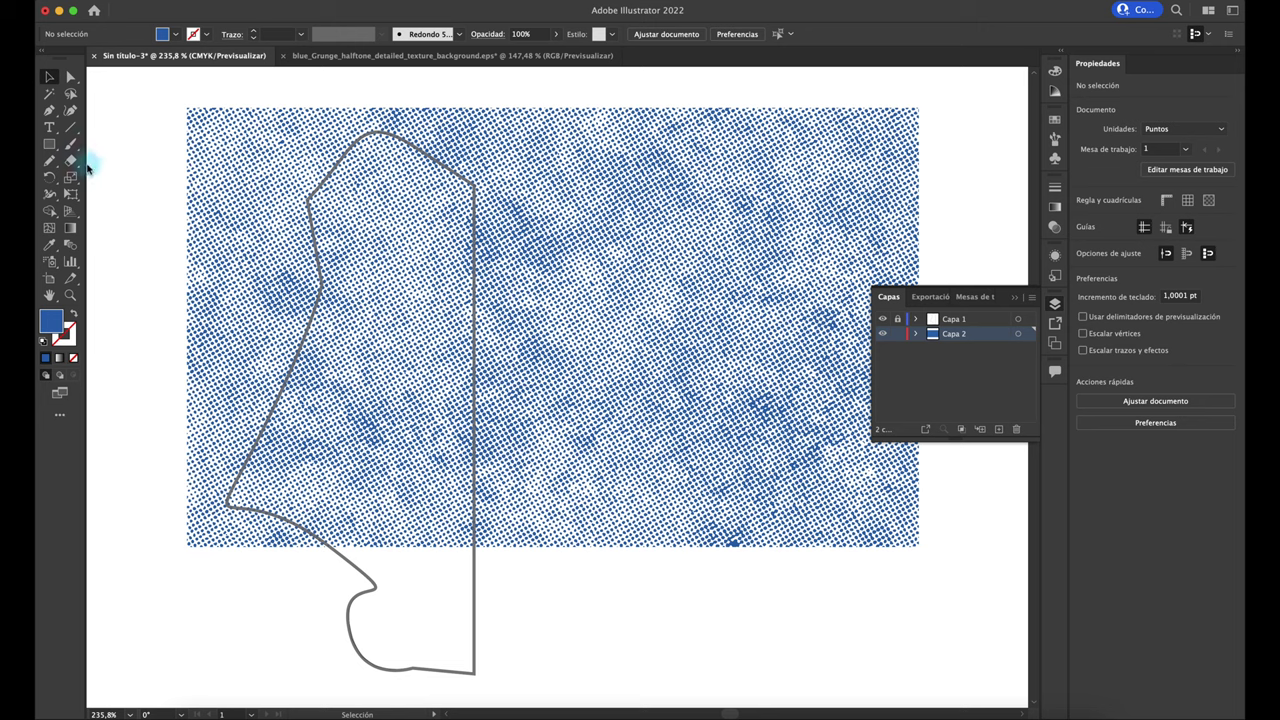
Erase a curved gap through the texture's upper middle with the Eraser.
{"action": "left_click", "coordinate": [70, 160]}
{"action": "mouse_move", "coordinate": [648, 240]}
{"action": "left_mouse_down"}
{"action": "mouse_move", "coordinate": [523, 265]}
{"action": "mouse_move", "coordinate": [606, 566]}
{"action": "mouse_move", "coordinate": [914, 531]}
{"action": "mouse_move", "coordinate": [900, 214]}
{"action": "mouse_move", "coordinate": [845, 150]}
{"action": "mouse_move", "coordinate": [714, 114]}
{"action": "mouse_move", "coordinate": [643, 114]}
{"action": "mouse_move", "coordinate": [534, 143]}
{"action": "mouse_move", "coordinate": [522, 256]}
{"action": "left_mouse_up"}
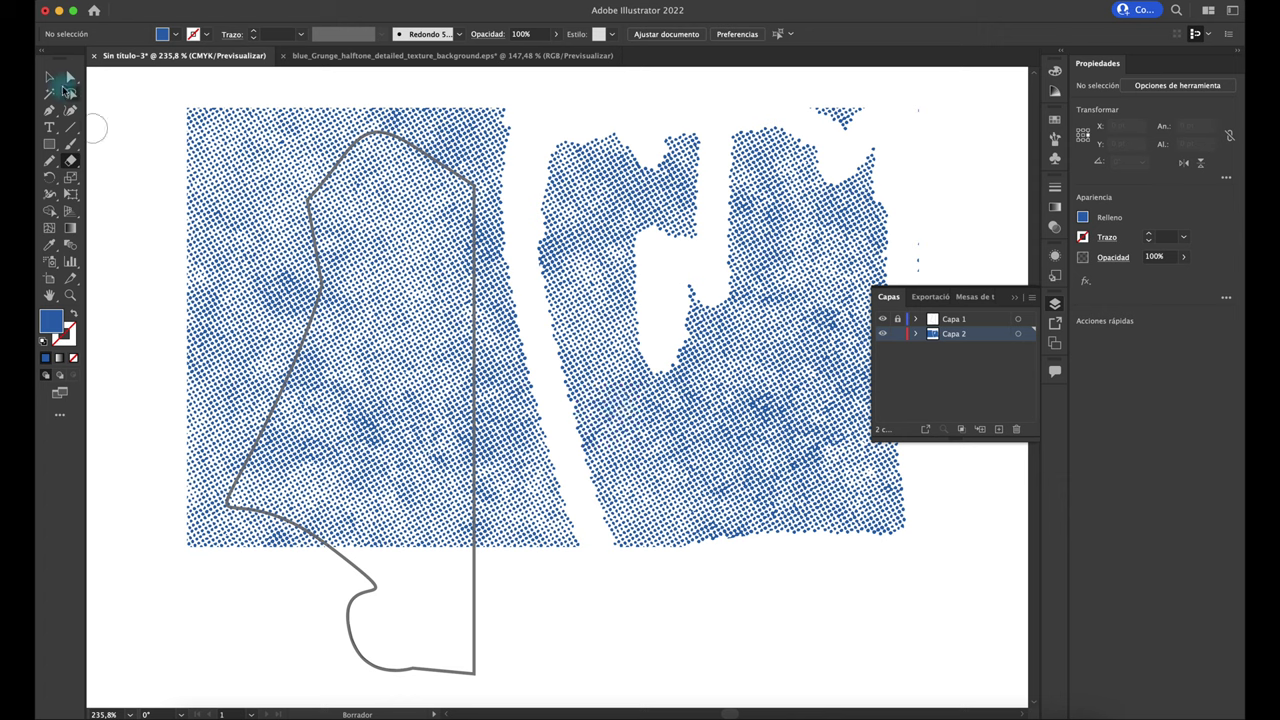
{"action": "left_click", "coordinate": [50, 77]}
Marquee-select and delete the dots right of the gap and the upper-left block.
{"action": "left_click", "coordinate": [70, 77]}
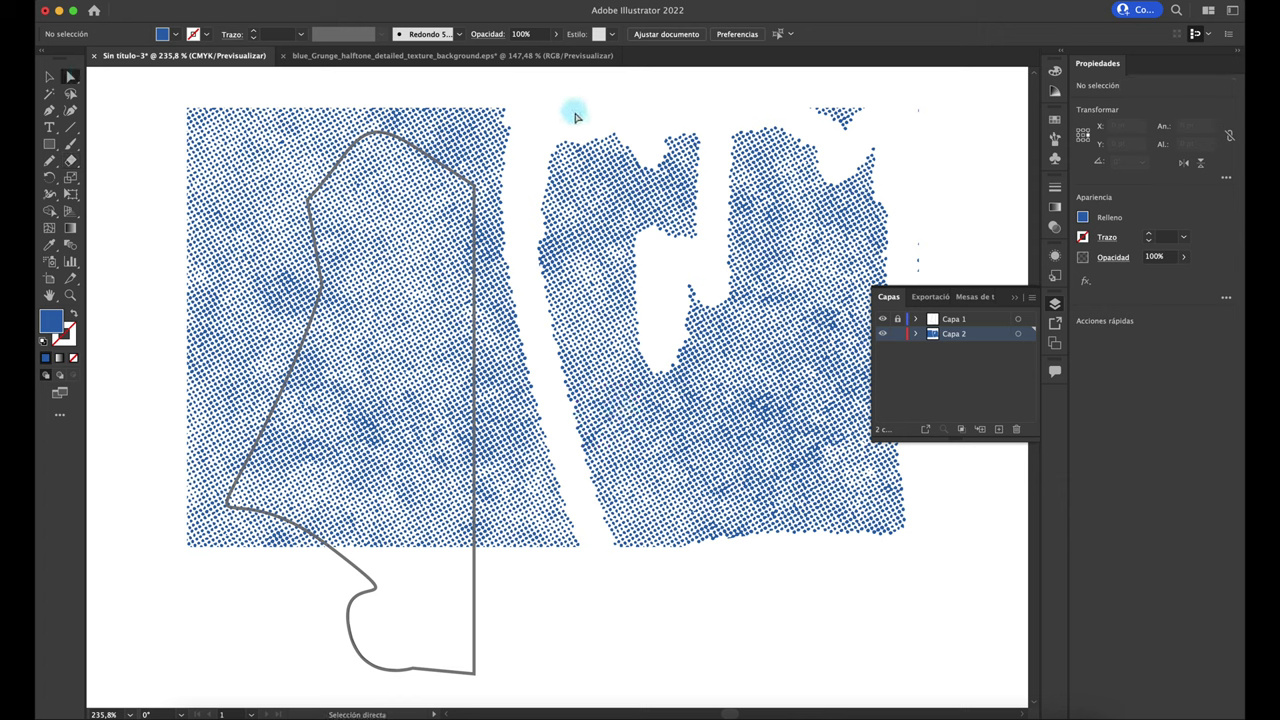
{"action": "left_click_drag", "start_coordinate": [820, 402], "coordinate": [940, 578]}
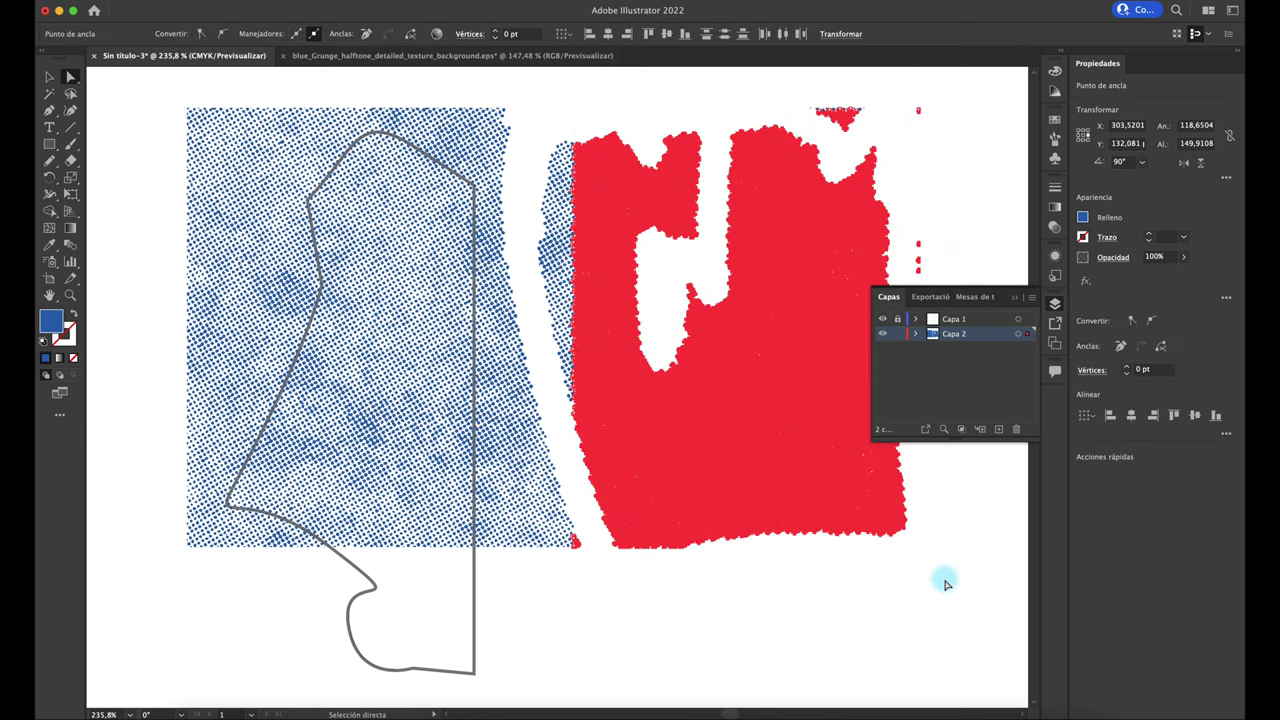
{"action": "key", "text": "Delete"}
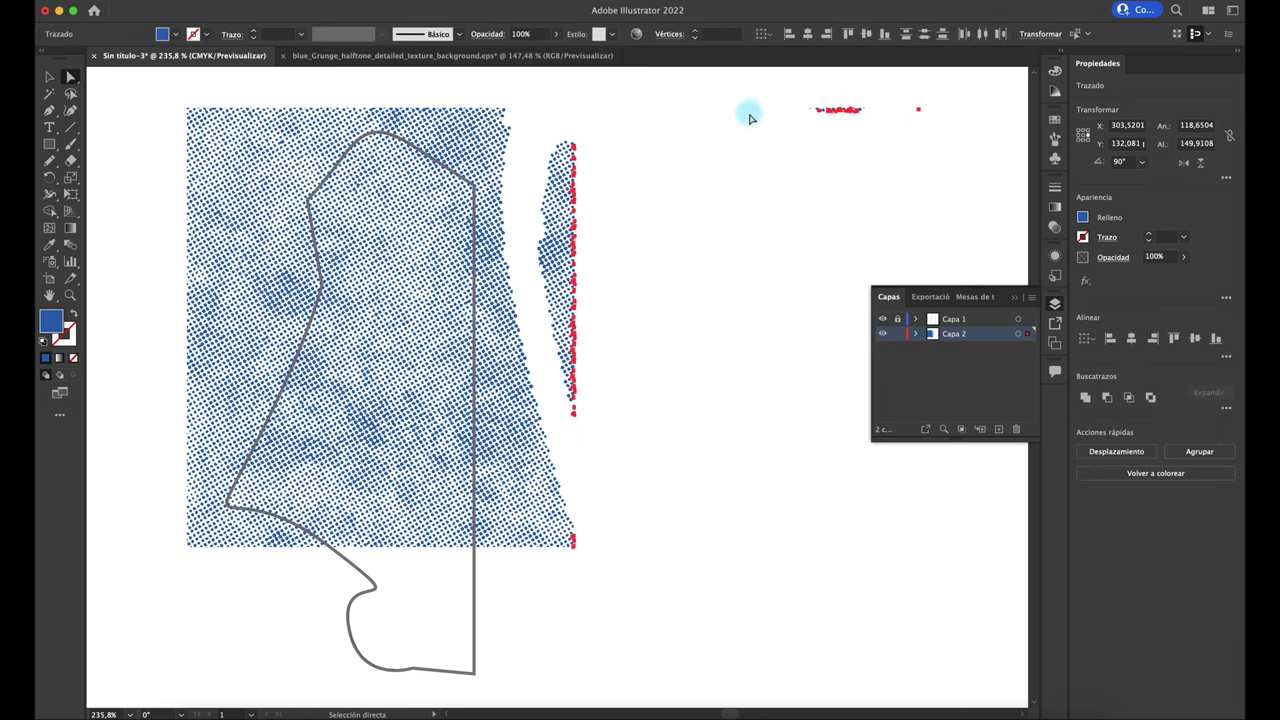
{"action": "left_click_drag", "start_coordinate": [749, 110], "coordinate": [958, 186]}
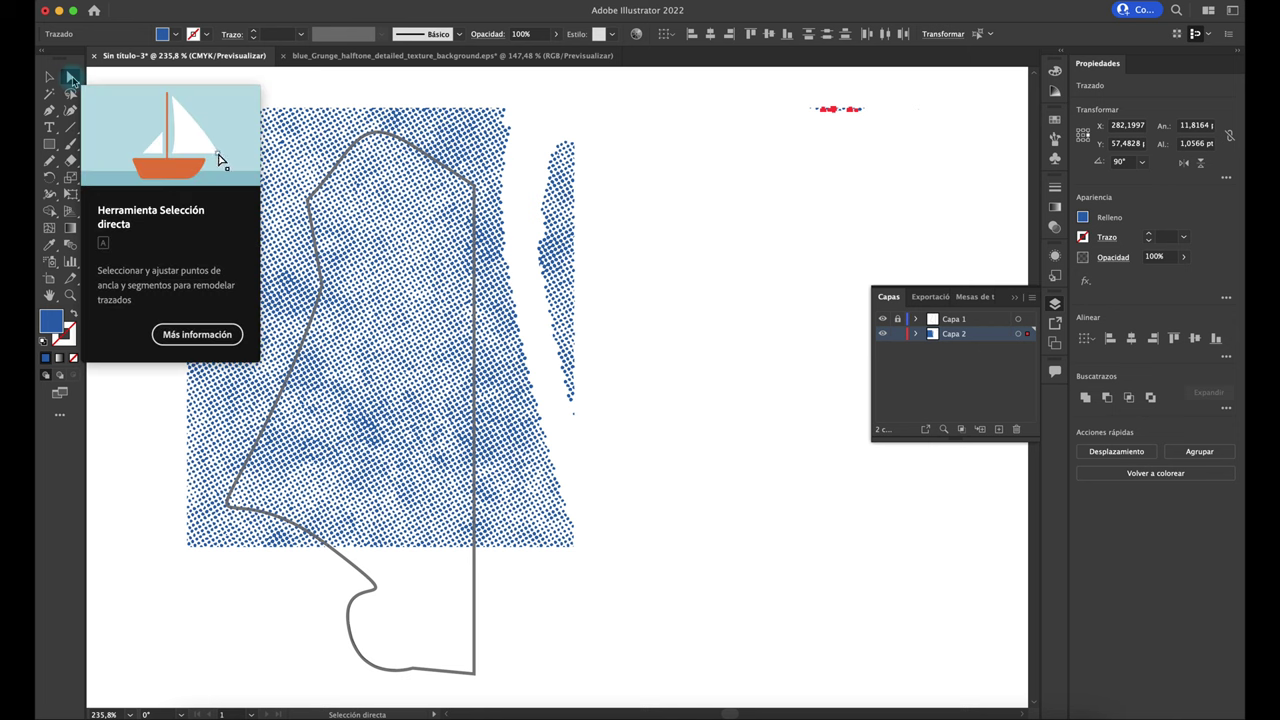
{"action": "mouse_move", "coordinate": [897, 82]}
{"action": "left_mouse_down"}
{"action": "mouse_move", "coordinate": [525, 472]}
{"action": "mouse_move", "coordinate": [497, 557]}
{"action": "left_mouse_up"}
{"action": "key", "text": "Delete"}
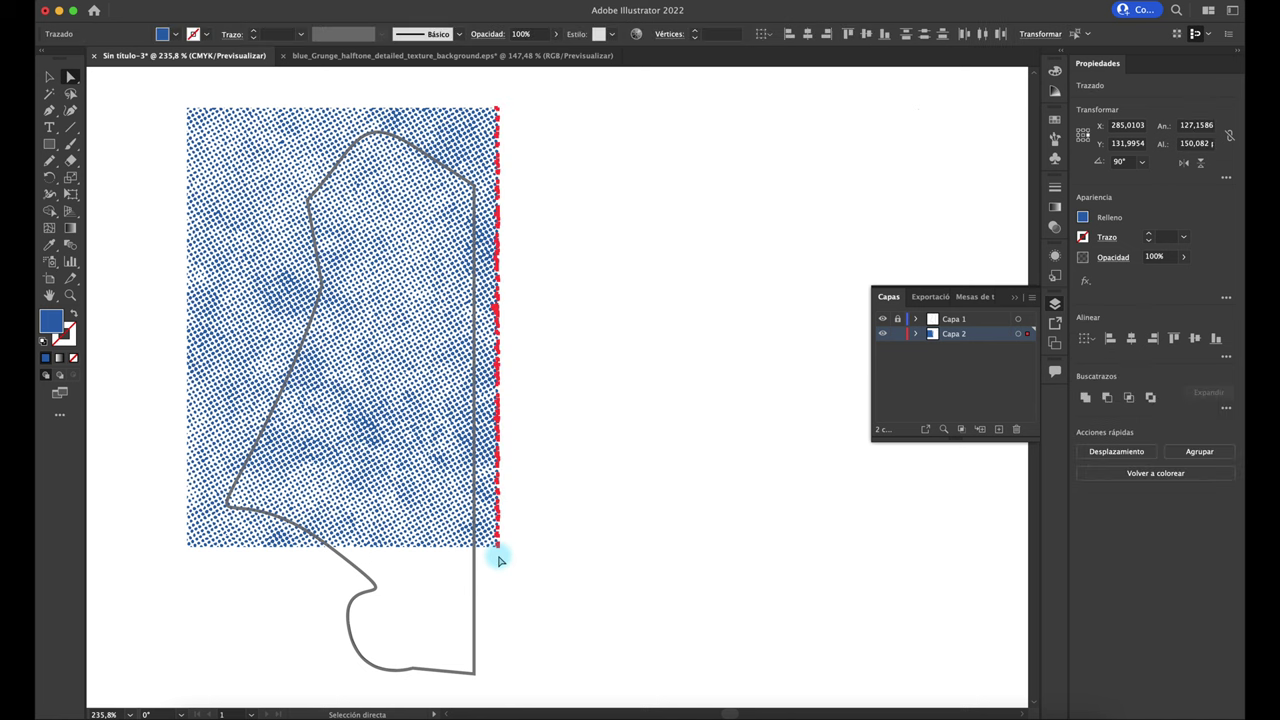
{"action": "left_click_drag", "start_coordinate": [157, 89], "coordinate": [253, 327]}
{"action": "key", "text": "Delete"}
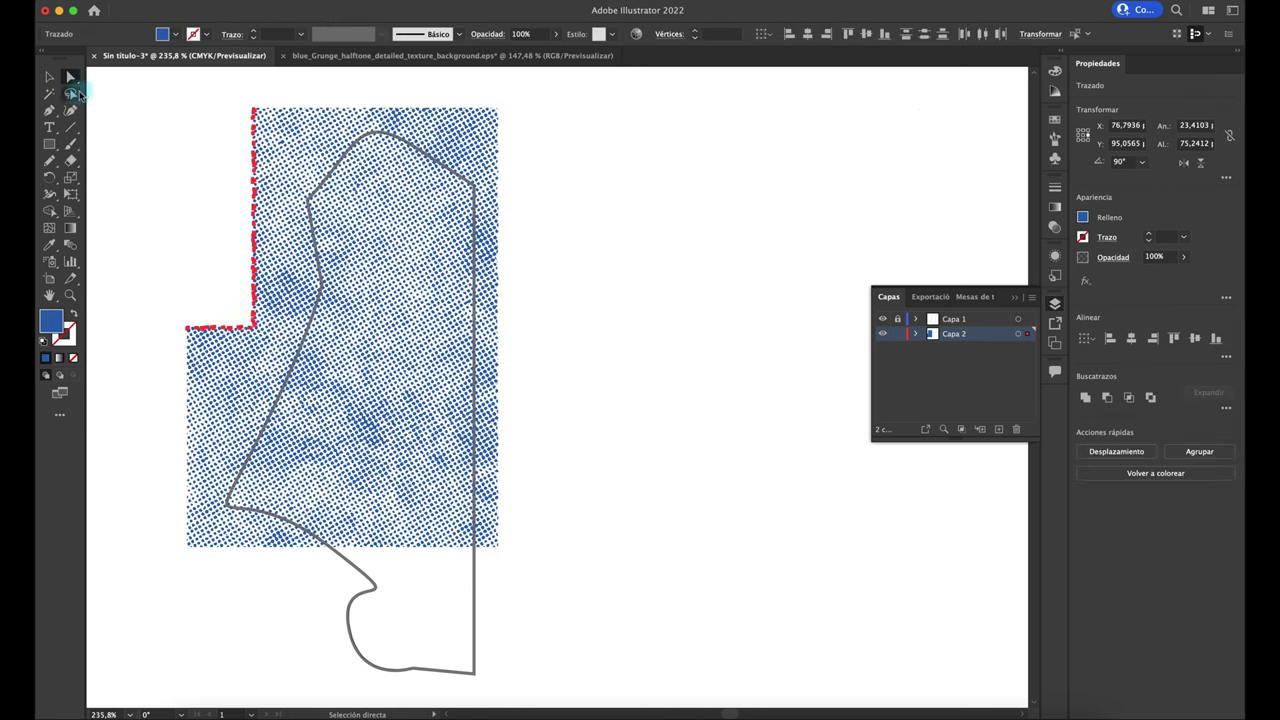
Lasso-select and delete the dots outside the outline's left and top edges.
{"action": "left_click", "coordinate": [72, 93]}
{"action": "mouse_move", "coordinate": [190, 115]}
{"action": "left_mouse_down"}
{"action": "mouse_move", "coordinate": [197, 555]}
{"action": "mouse_move", "coordinate": [226, 398]}
{"action": "left_mouse_up"}
{"action": "mouse_move", "coordinate": [280, 342]}
{"action": "left_mouse_down"}
{"action": "mouse_move", "coordinate": [286, 200]}
{"action": "mouse_move", "coordinate": [329, 120]}
{"action": "mouse_move", "coordinate": [390, 108]}
{"action": "mouse_move", "coordinate": [537, 124]}
{"action": "mouse_move", "coordinate": [286, 134]}
{"action": "mouse_move", "coordinate": [223, 294]}
{"action": "mouse_move", "coordinate": [194, 320]}
{"action": "left_mouse_up"}
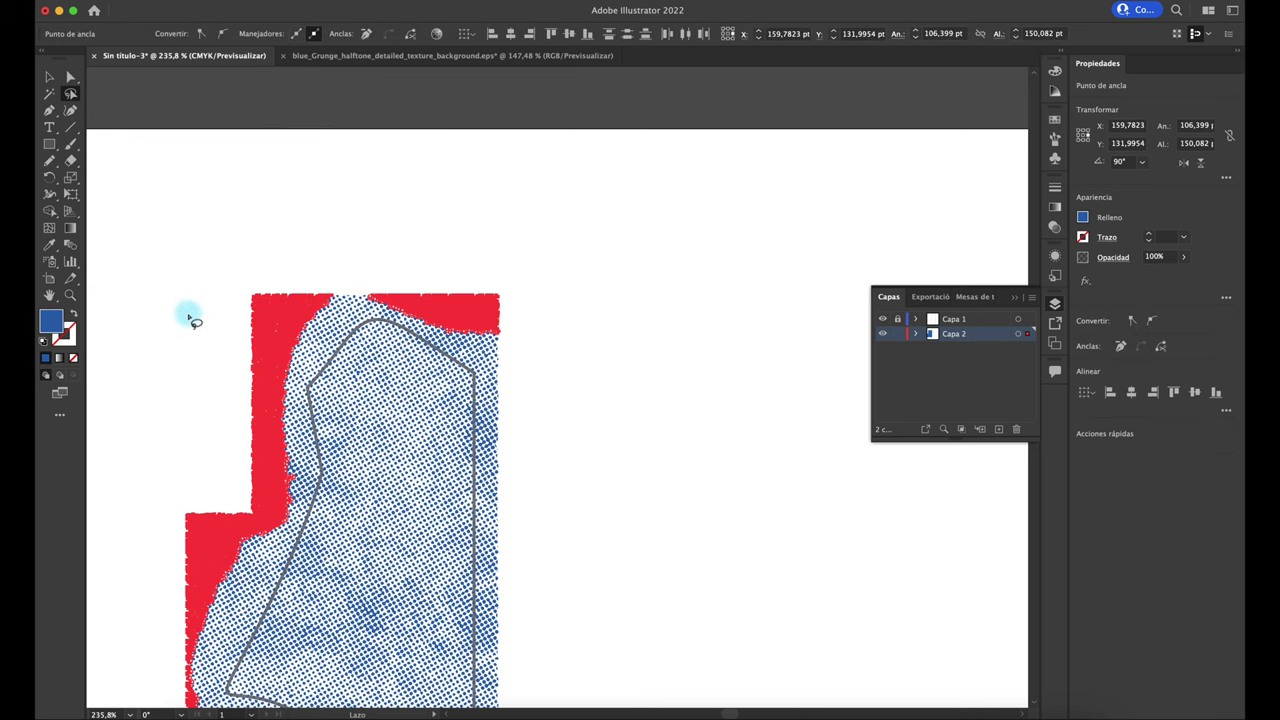
{"action": "key", "text": "Delete"}
{"action": "scroll", "coordinate": [234, 337], "scroll_direction": "down", "scroll_amount": 5}
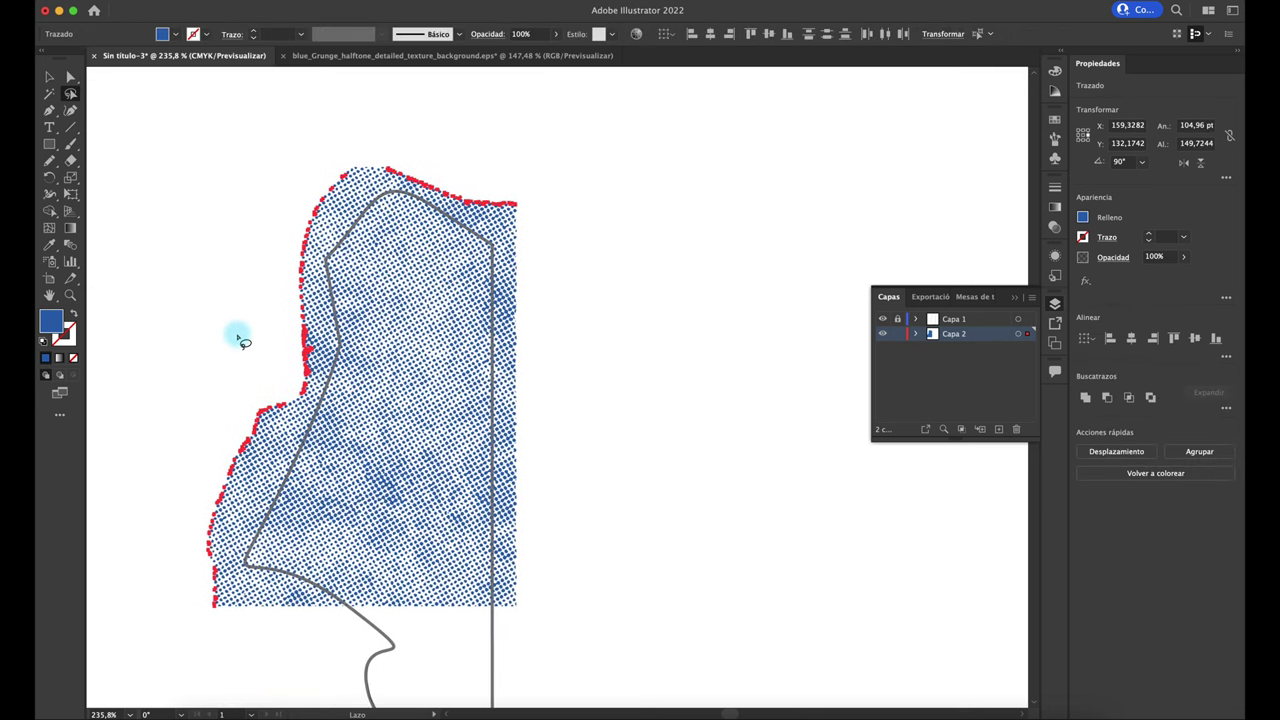
Erase halftone dots along the texture's right edge beyond the outline.
{"action": "left_click", "coordinate": [71, 160]}
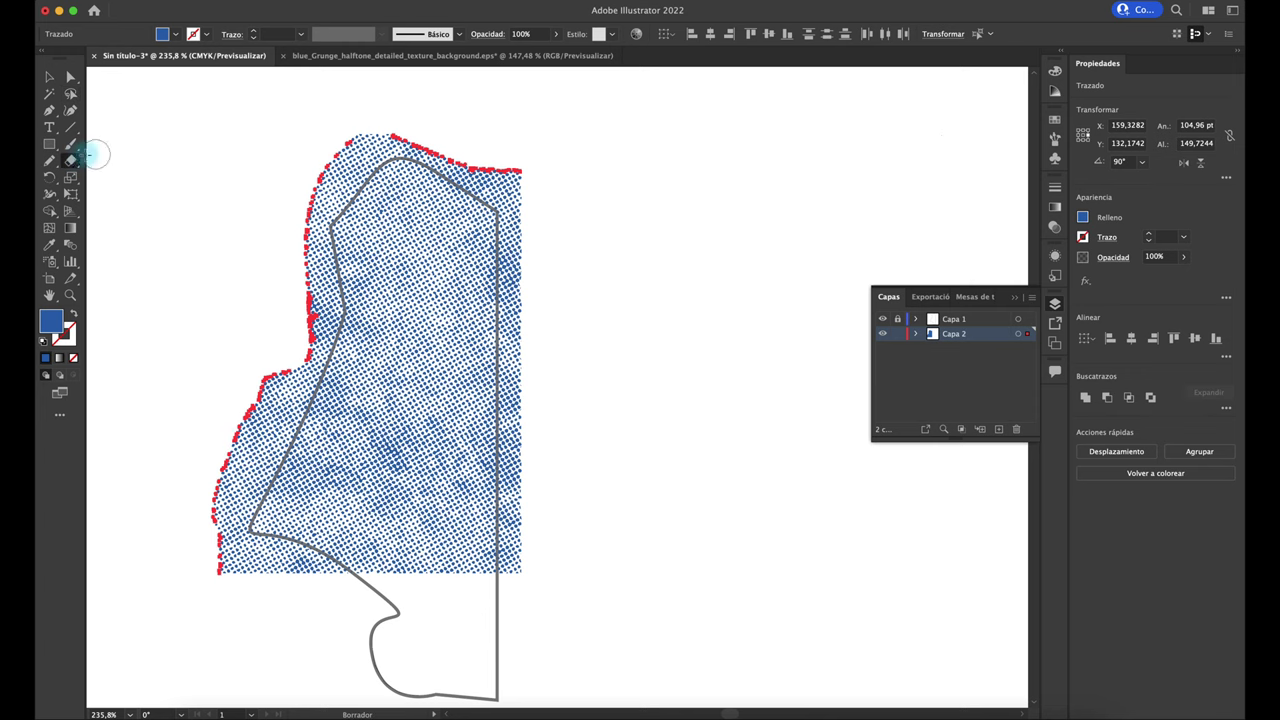
{"action": "scroll", "coordinate": [510, 185], "scroll_direction": "up", "scroll_amount": 5}
{"action": "left_click_drag", "start_coordinate": [519, 166], "coordinate": [523, 626]}
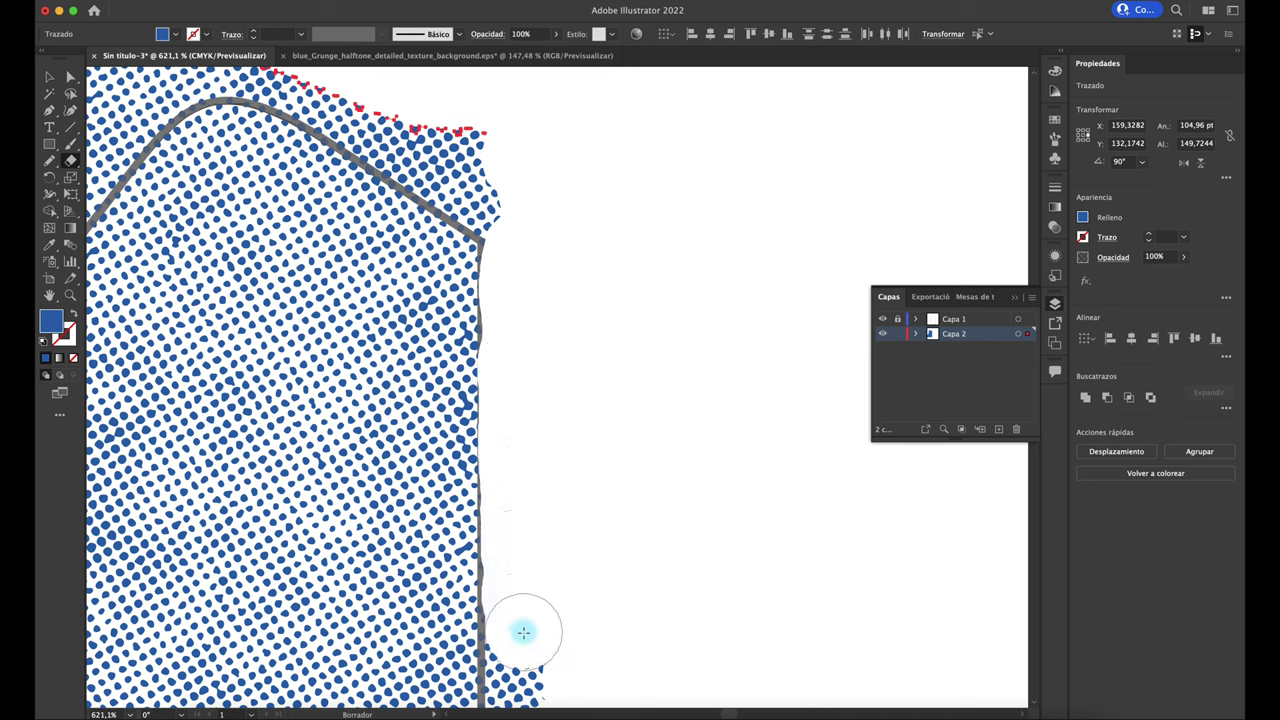
{"action": "scroll", "coordinate": [623, 540], "scroll_direction": "down", "scroll_amount": 1}
{"action": "scroll", "coordinate": [623, 534], "scroll_direction": "down", "scroll_amount": 1}
{"action": "mouse_move", "coordinate": [560, 515]}
{"action": "left_mouse_down"}
{"action": "mouse_move", "coordinate": [543, 463]}
{"action": "mouse_move", "coordinate": [551, 306]}
{"action": "left_mouse_up"}
{"action": "left_click_drag", "start_coordinate": [557, 391], "coordinate": [523, 317]}
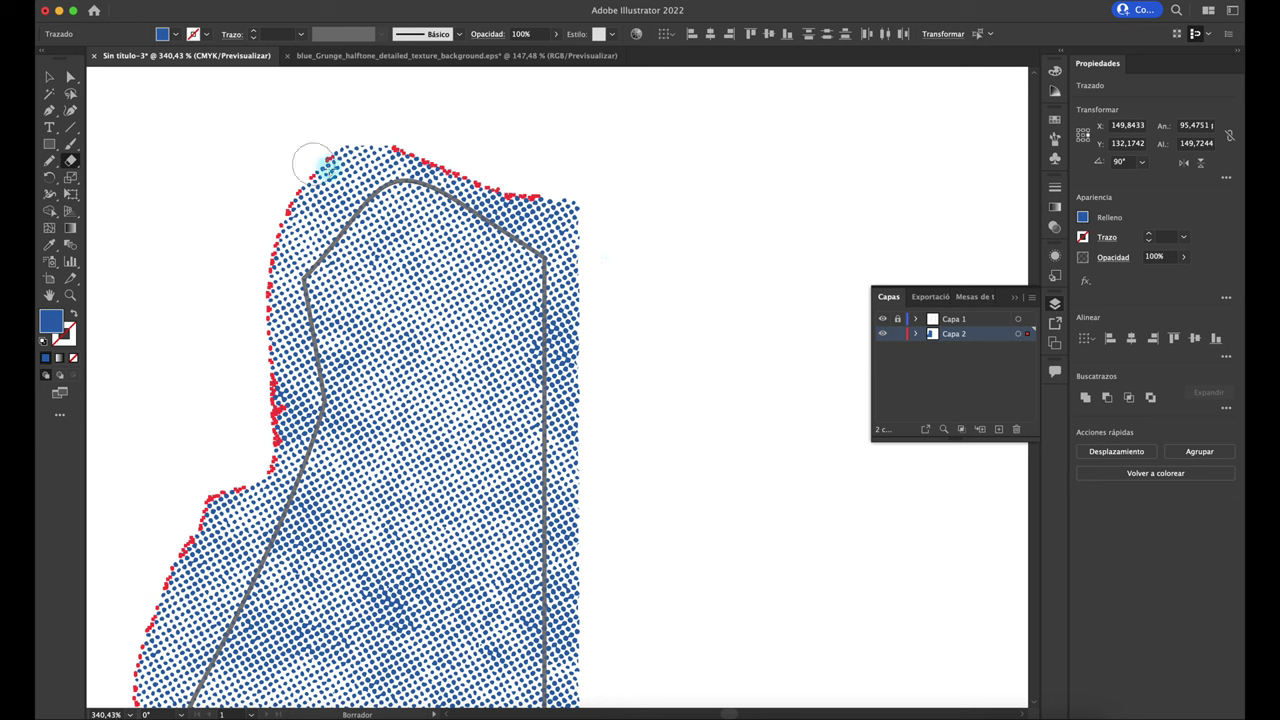
Deselect the texture and erase dots up along the outline's right edge.
{"action": "left_click", "coordinate": [49, 77]}
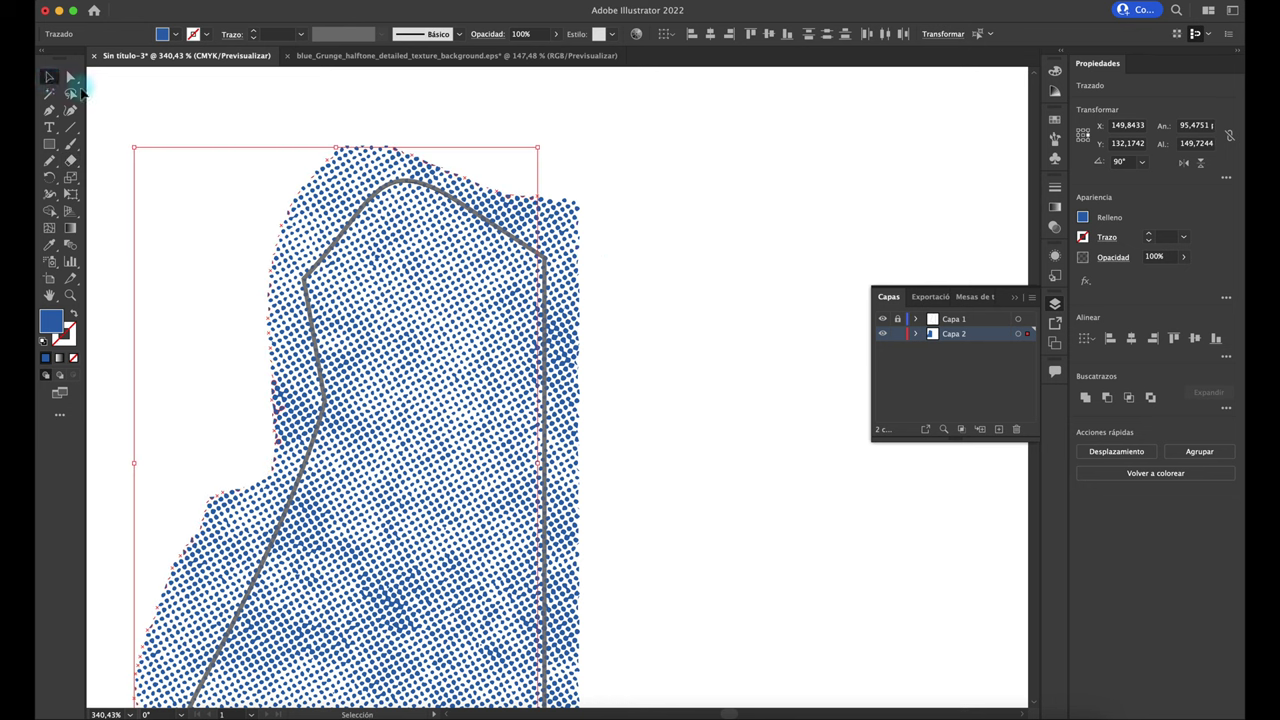
{"action": "left_click", "coordinate": [314, 98]}
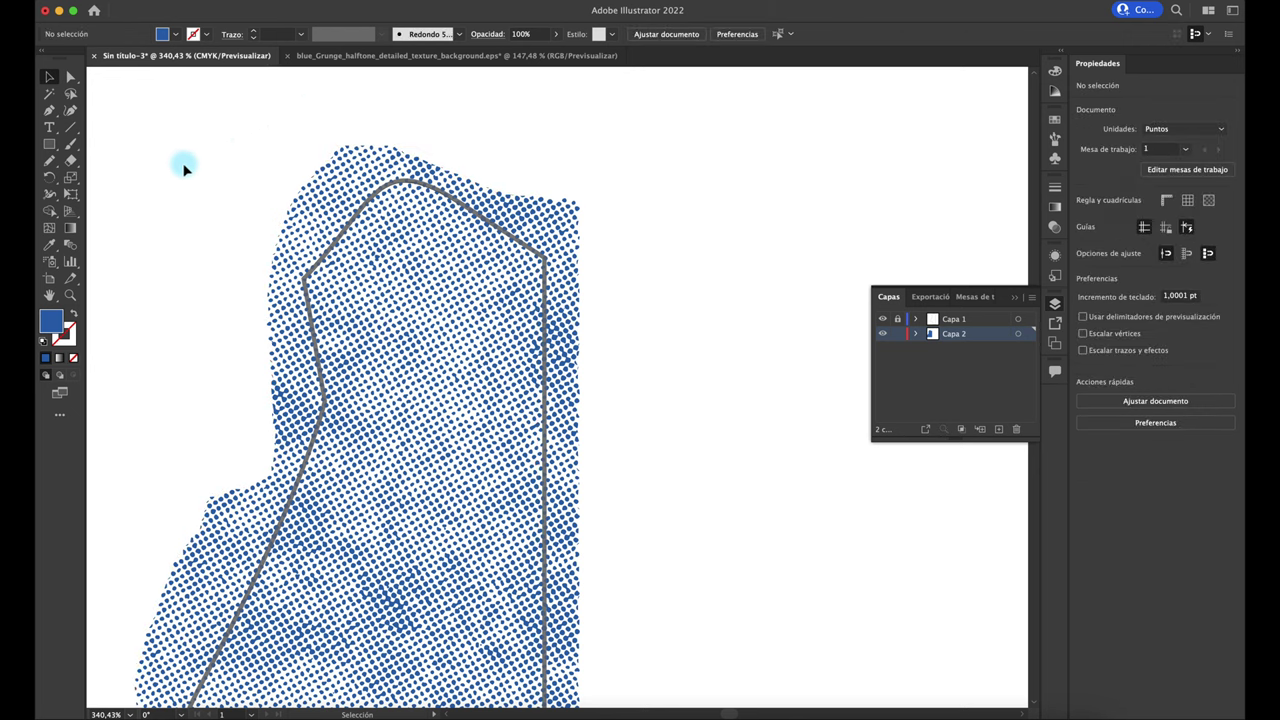
{"action": "left_click", "coordinate": [70, 160]}
{"action": "left_click_drag", "start_coordinate": [554, 200], "coordinate": [567, 323]}
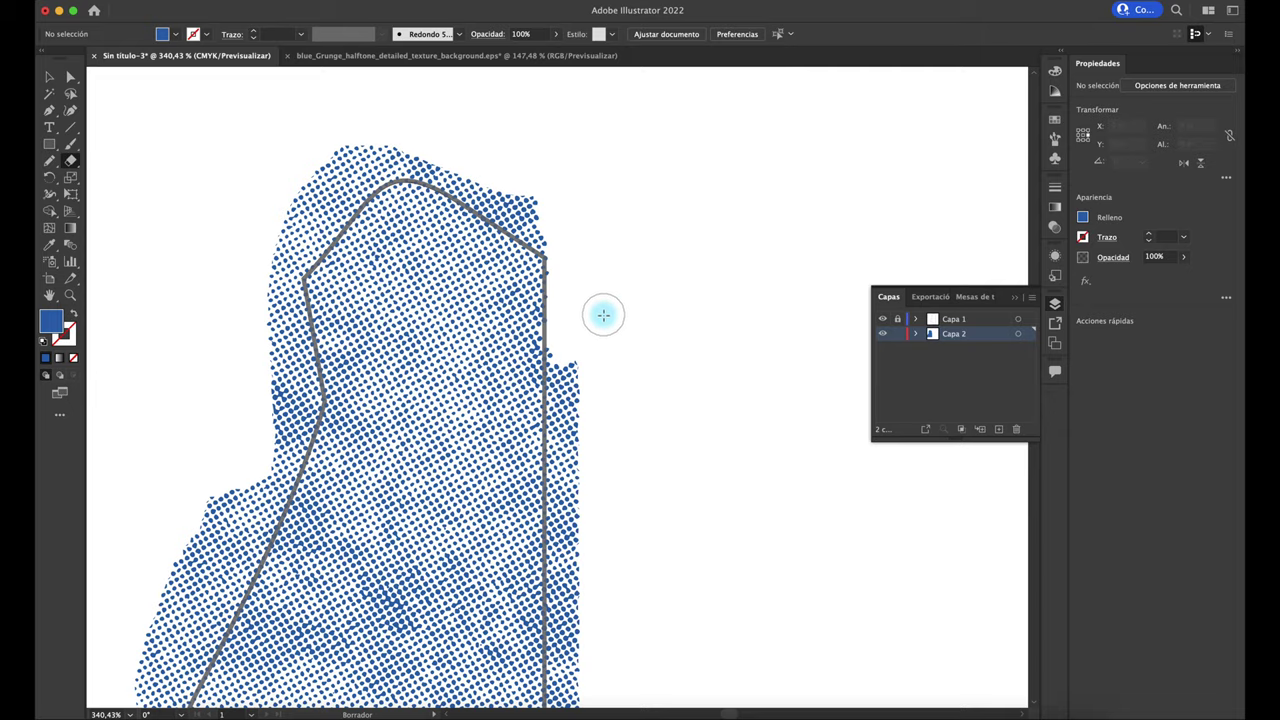
{"action": "scroll", "coordinate": [600, 314], "scroll_direction": "up", "scroll_amount": 5}
{"action": "mouse_move", "coordinate": [600, 314]}
{"action": "left_mouse_down"}
{"action": "mouse_move", "coordinate": [551, 450]}
{"action": "mouse_move", "coordinate": [508, 264]}
{"action": "left_mouse_up"}
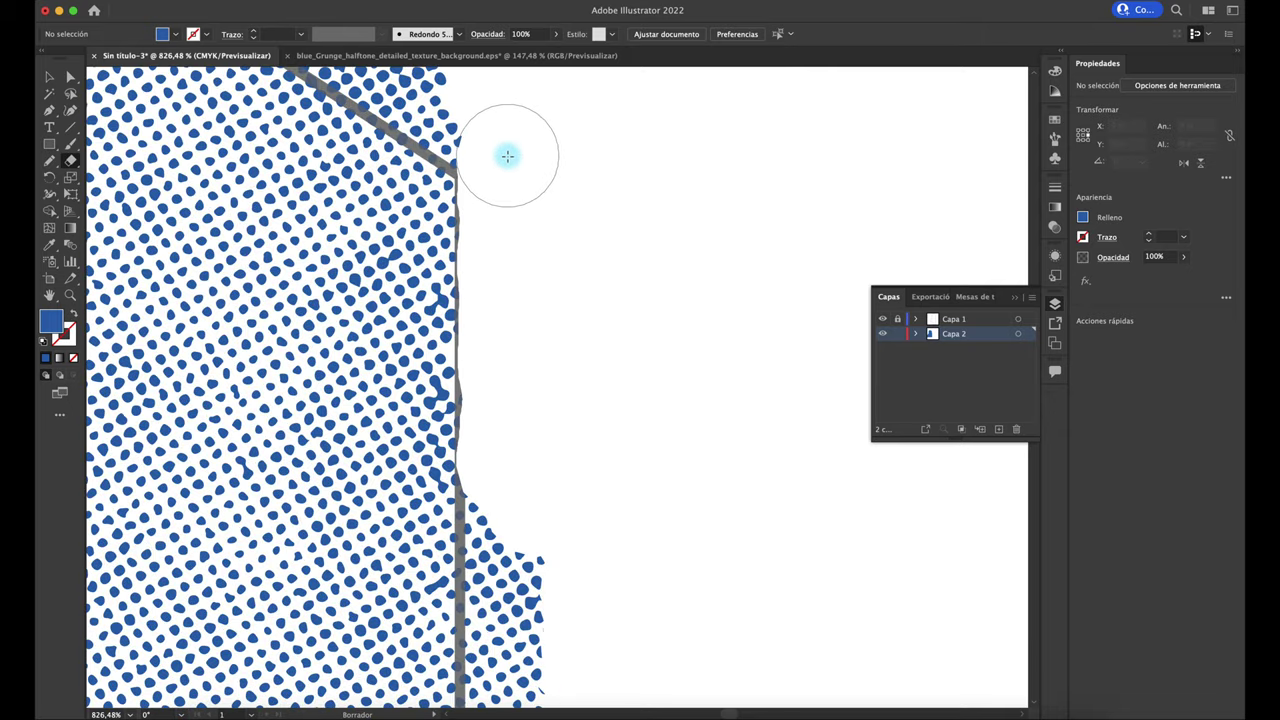
{"action": "left_click_drag", "start_coordinate": [508, 264], "coordinate": [510, 131]}
Erase the dots along the upper-right edge and left of the outline.
{"action": "scroll", "coordinate": [588, 184], "scroll_direction": "down", "scroll_amount": 2}
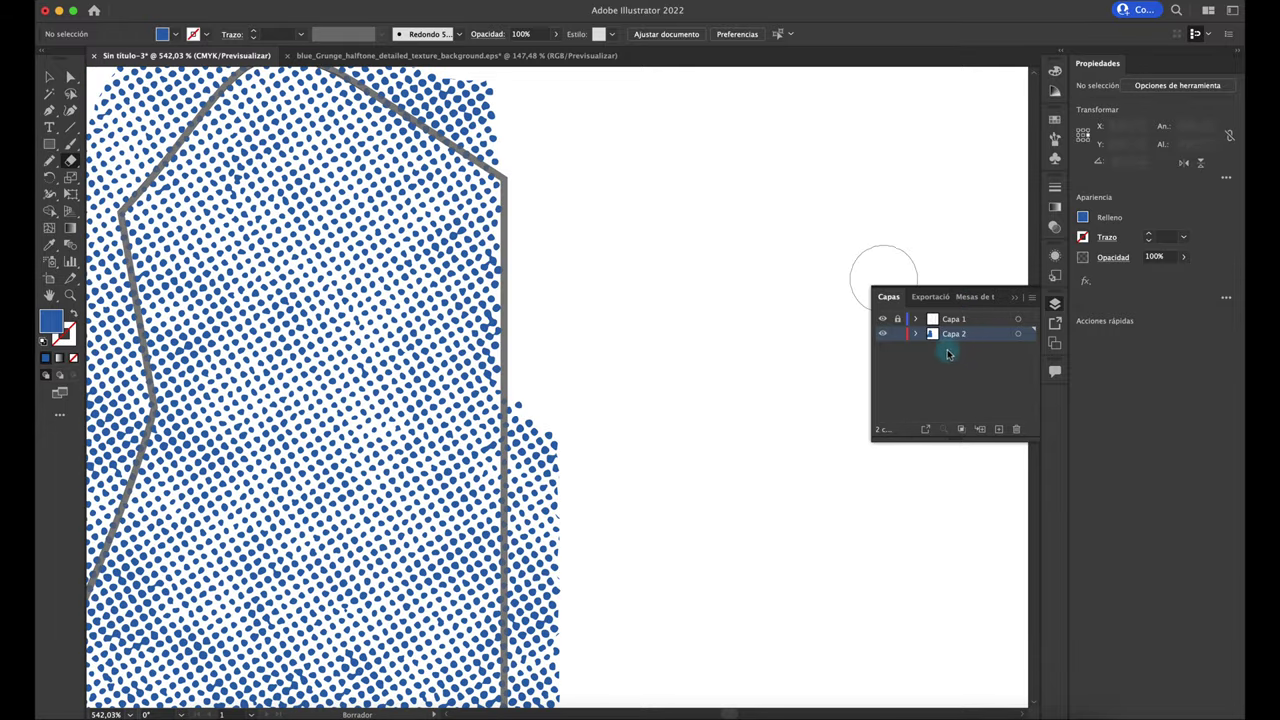
{"action": "scroll", "coordinate": [663, 380], "scroll_direction": "down", "scroll_amount": 2}
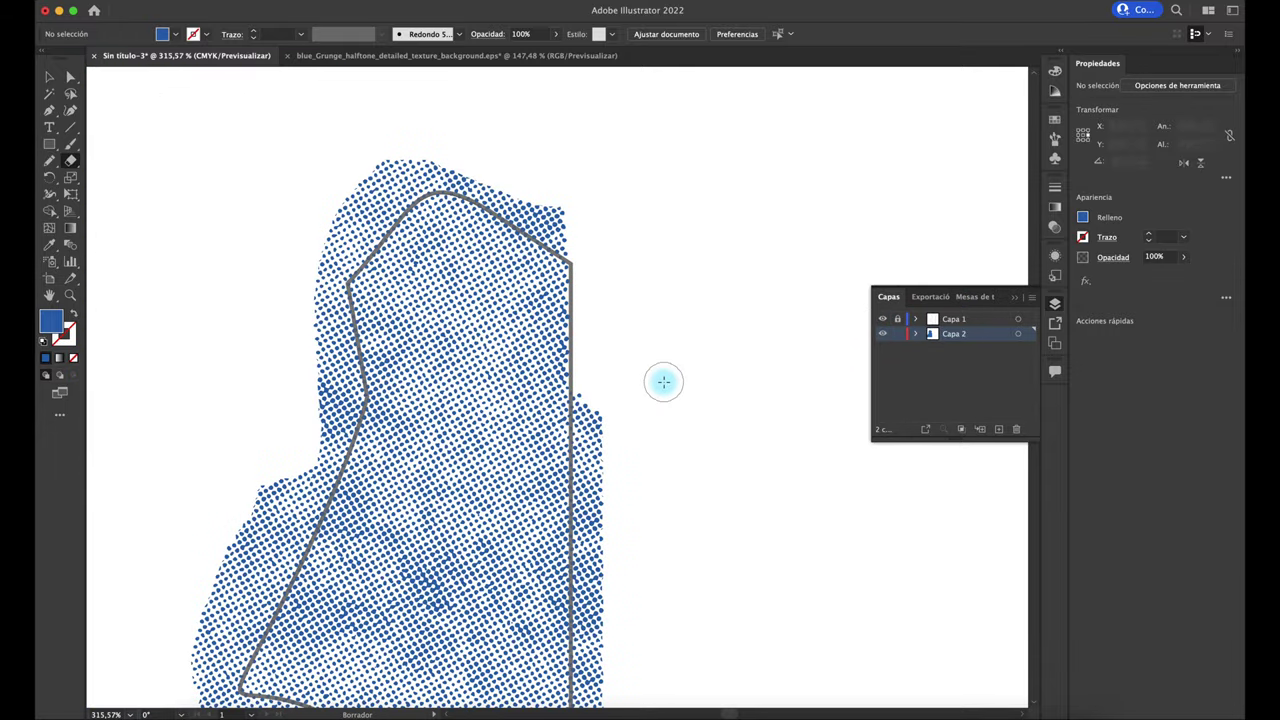
{"action": "mouse_move", "coordinate": [582, 228]}
{"action": "left_mouse_down"}
{"action": "mouse_move", "coordinate": [450, 170]}
{"action": "mouse_move", "coordinate": [369, 220]}
{"action": "mouse_move", "coordinate": [322, 293]}
{"action": "mouse_move", "coordinate": [337, 343]}
{"action": "mouse_move", "coordinate": [329, 463]}
{"action": "left_mouse_up"}
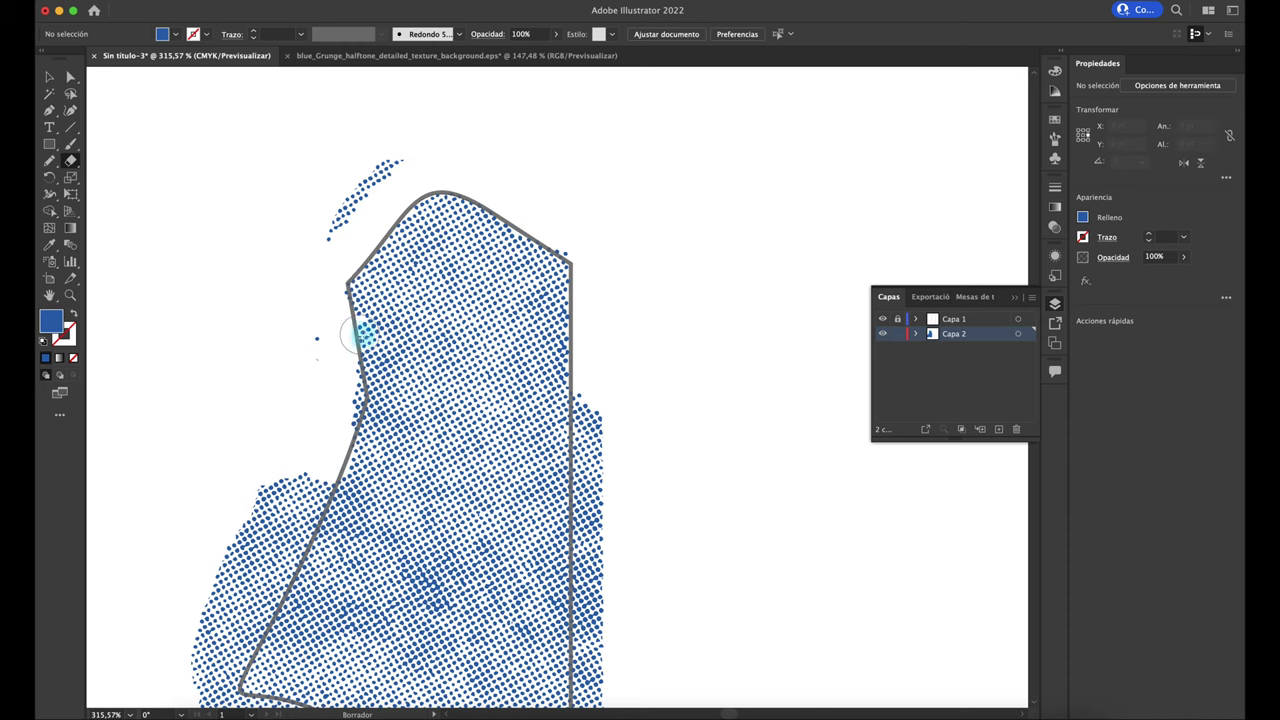
{"action": "scroll", "coordinate": [317, 429], "scroll_direction": "down", "scroll_amount": 2}
{"action": "mouse_move", "coordinate": [323, 398]}
{"action": "left_mouse_down"}
{"action": "mouse_move", "coordinate": [291, 429]}
{"action": "mouse_move", "coordinate": [309, 451]}
{"action": "mouse_move", "coordinate": [289, 491]}
{"action": "mouse_move", "coordinate": [245, 510]}
{"action": "mouse_move", "coordinate": [266, 500]}
{"action": "mouse_move", "coordinate": [323, 266]}
{"action": "mouse_move", "coordinate": [400, 86]}
{"action": "mouse_move", "coordinate": [360, 133]}
{"action": "mouse_move", "coordinate": [423, 94]}
{"action": "left_mouse_up"}
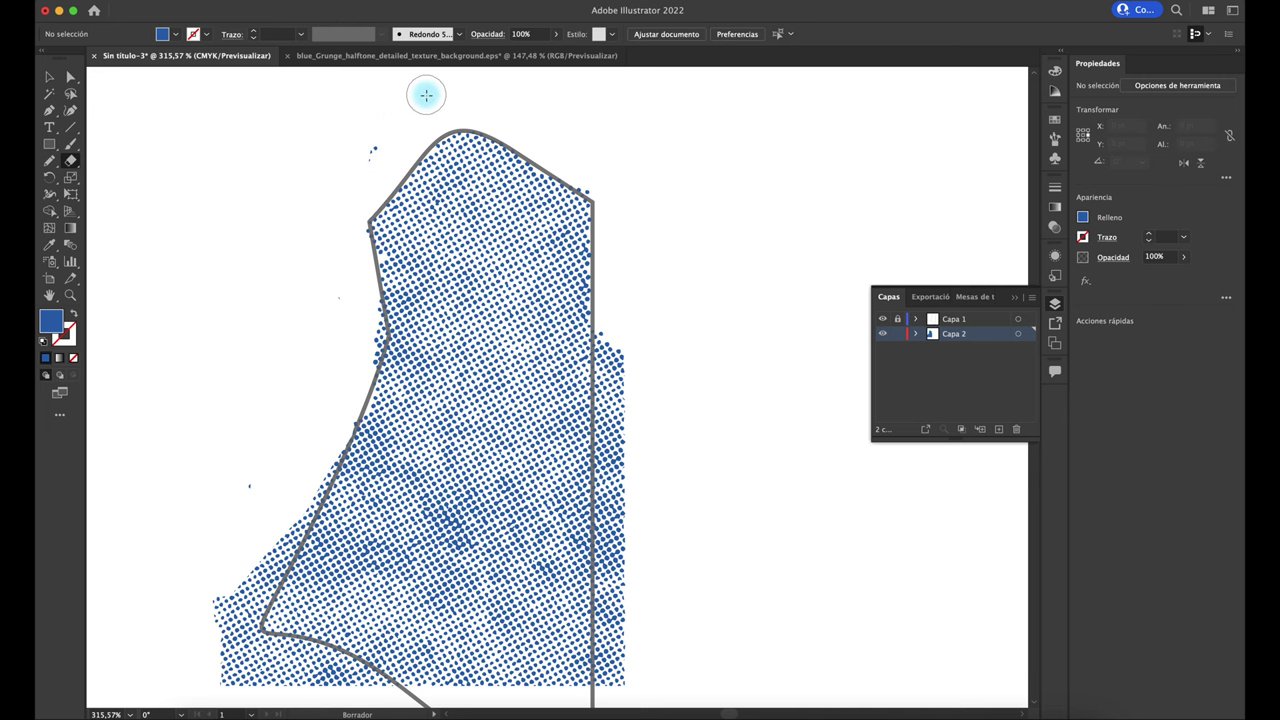
{"action": "scroll", "coordinate": [673, 330], "scroll_direction": "down", "scroll_amount": 5}
{"action": "scroll", "coordinate": [666, 400], "scroll_direction": "down", "scroll_amount": 1}
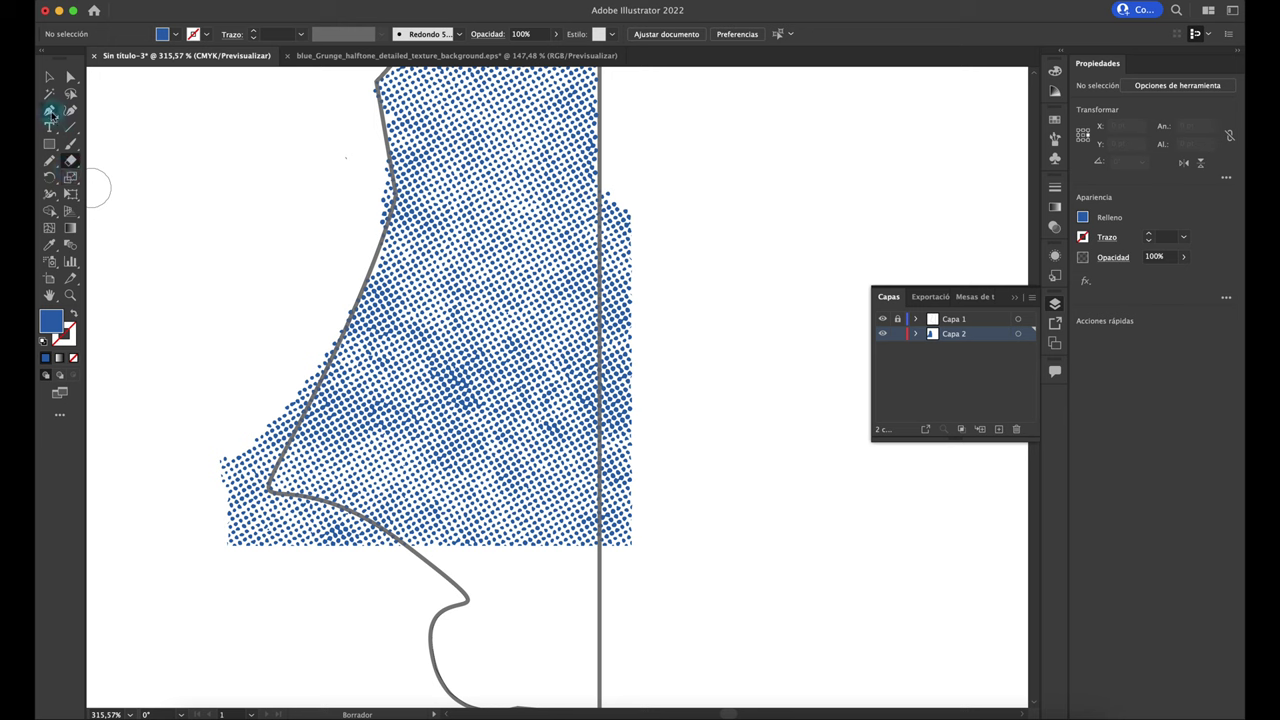
Select a stray dot beside the vertical edge with Direct Selection, then deselect.
{"action": "left_click", "coordinate": [70, 93]}
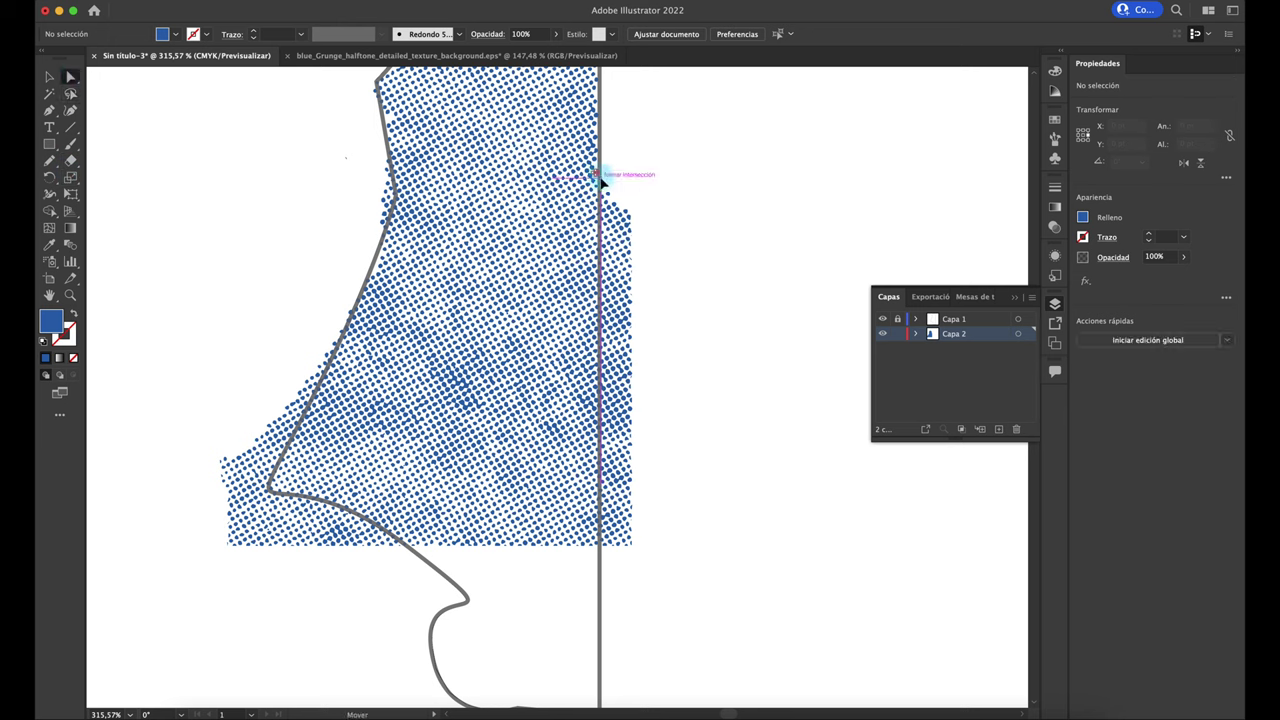
{"action": "mouse_move", "coordinate": [608, 186]}
{"action": "left_mouse_down"}
{"action": "mouse_move", "coordinate": [645, 570]}
{"action": "mouse_move", "coordinate": [603, 566]}
{"action": "mouse_move", "coordinate": [655, 567]}
{"action": "mouse_move", "coordinate": [694, 486]}
{"action": "left_mouse_up"}
{"action": "left_click", "coordinate": [665, 521]}
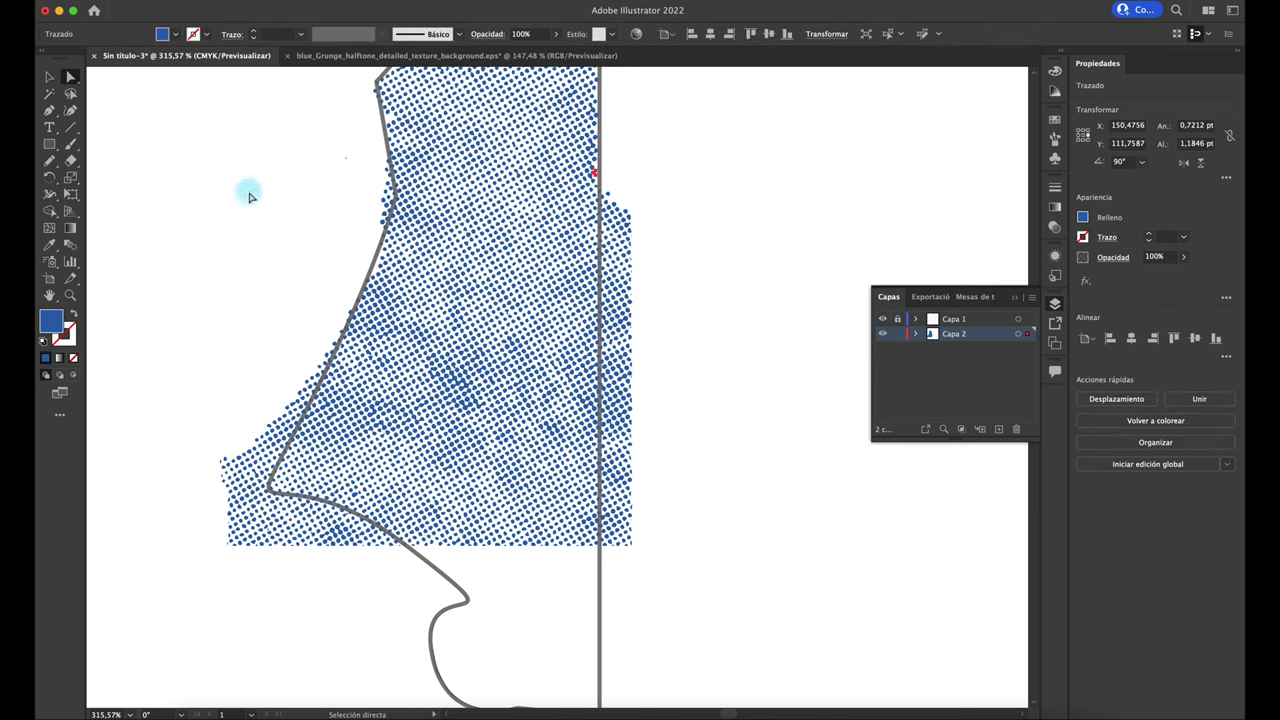
{"action": "left_click", "coordinate": [178, 160]}
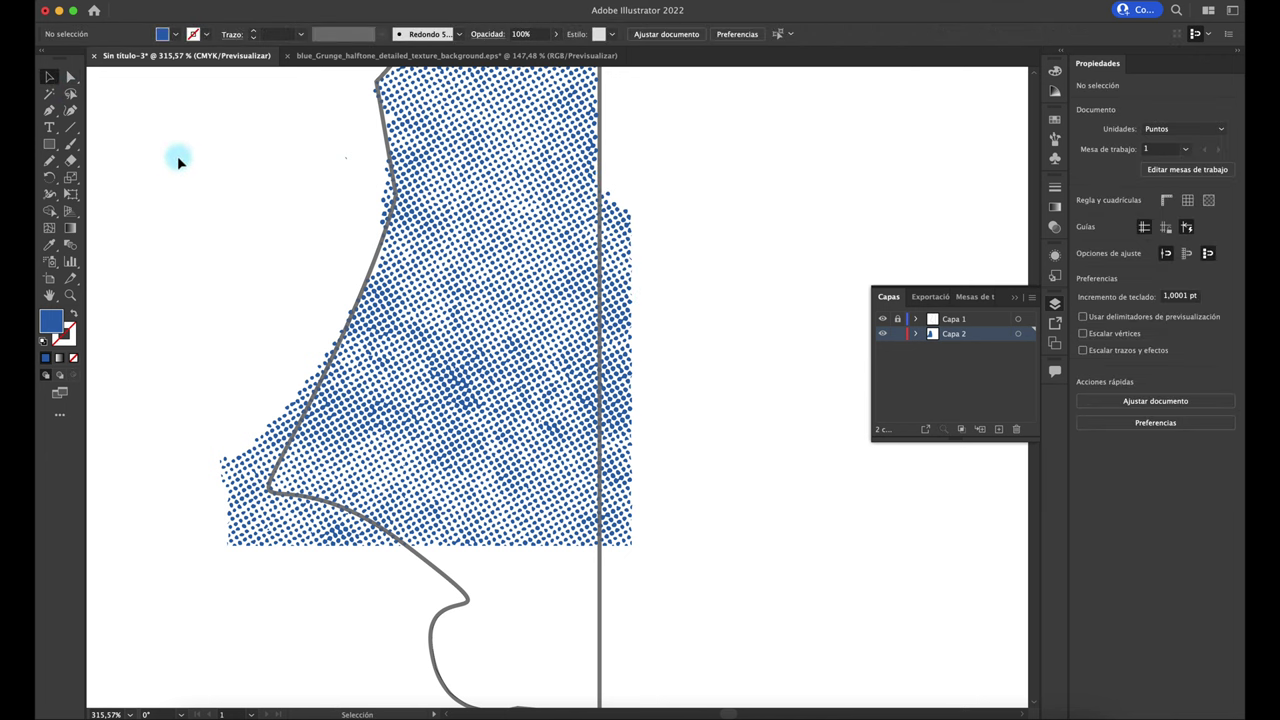
Erase dots past the outline's lower-left, left and upper-left edges and right of its vertical side.
{"action": "left_click", "coordinate": [71, 159]}
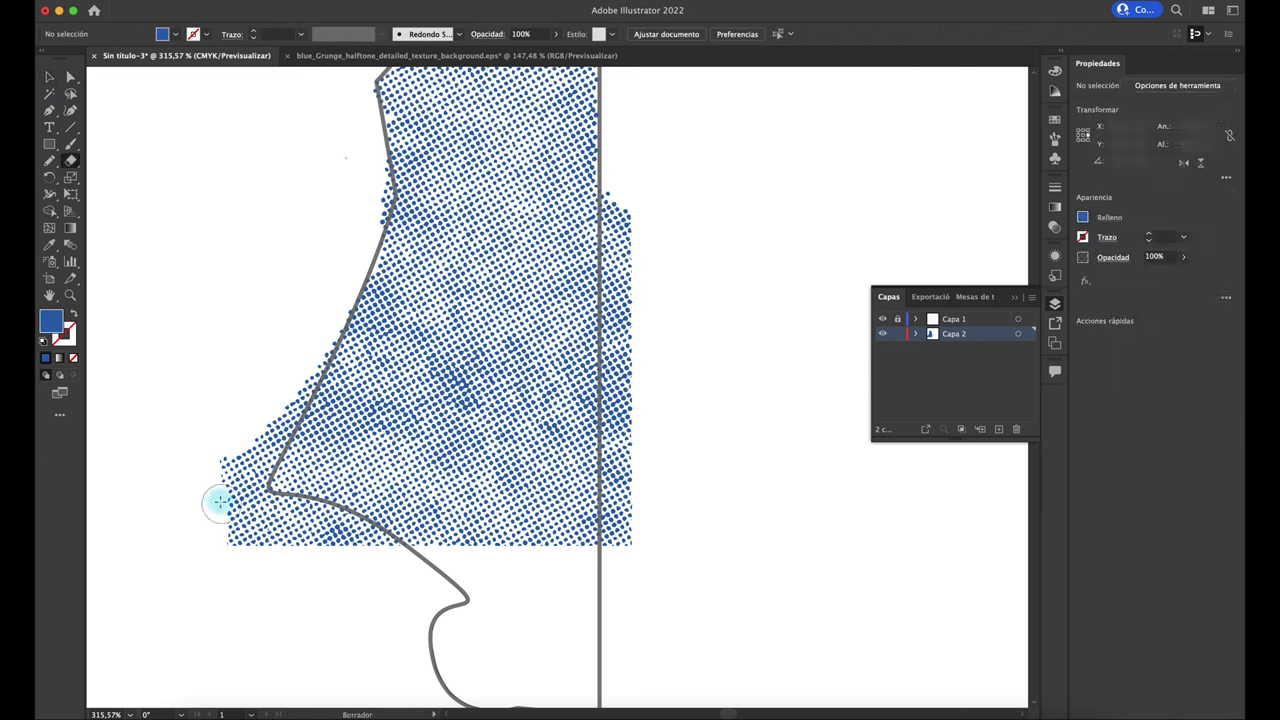
{"action": "mouse_move", "coordinate": [222, 475]}
{"action": "left_mouse_down"}
{"action": "mouse_move", "coordinate": [310, 344]}
{"action": "mouse_move", "coordinate": [311, 520]}
{"action": "mouse_move", "coordinate": [371, 549]}
{"action": "mouse_move", "coordinate": [249, 543]}
{"action": "left_mouse_up"}
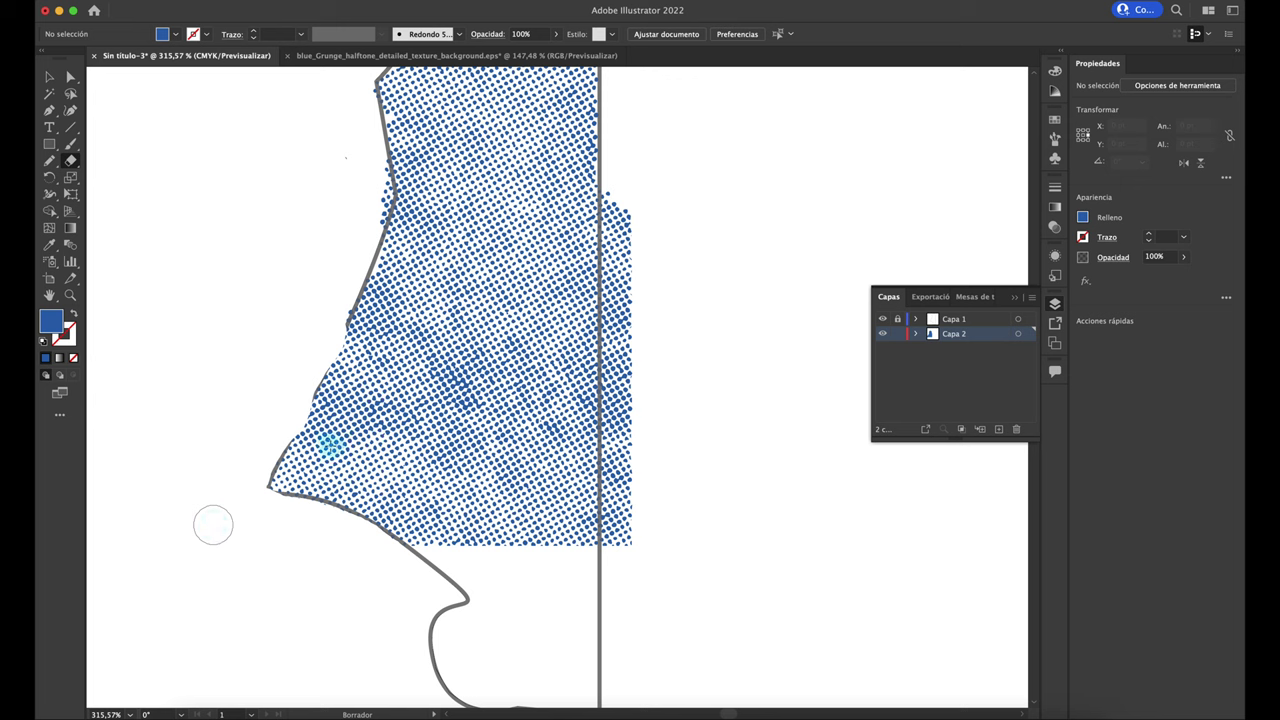
{"action": "left_click_drag", "start_coordinate": [330, 445], "coordinate": [345, 330]}
{"action": "mouse_move", "coordinate": [367, 241]}
{"action": "left_mouse_down"}
{"action": "mouse_move", "coordinate": [369, 169]}
{"action": "mouse_move", "coordinate": [369, 217]}
{"action": "left_mouse_up"}
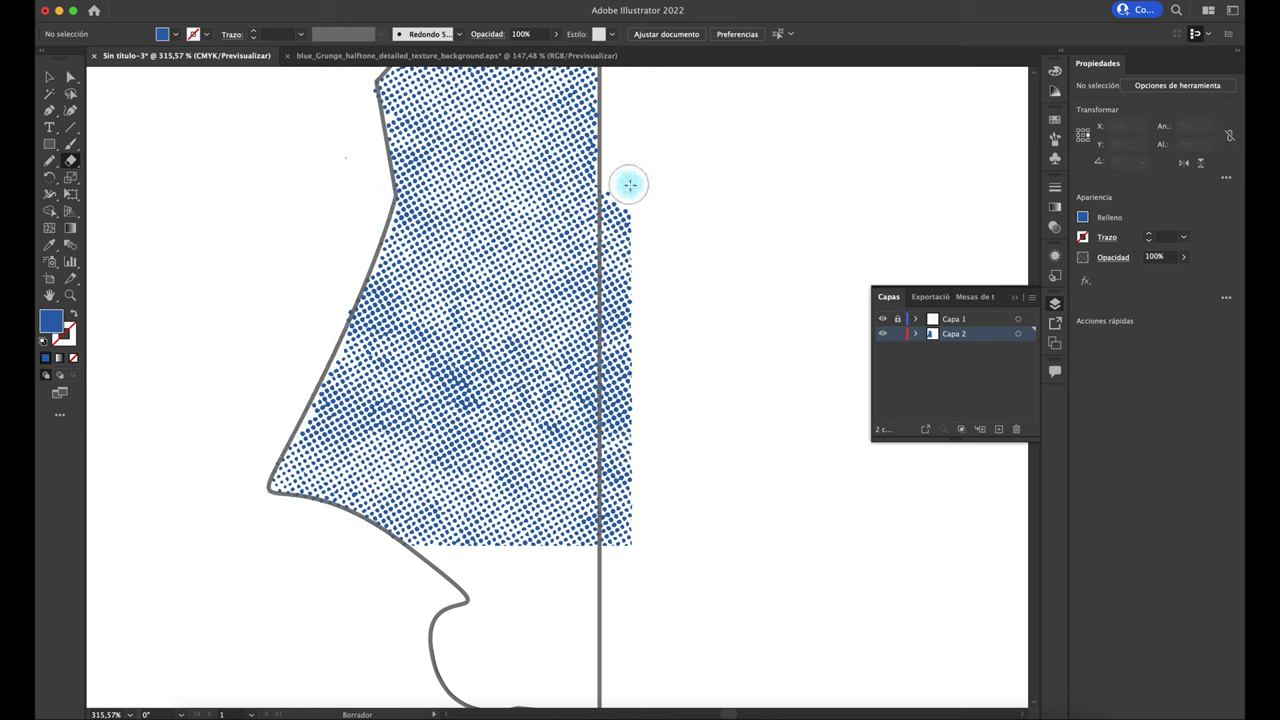
{"action": "mouse_move", "coordinate": [629, 183]}
{"action": "left_mouse_down"}
{"action": "mouse_move", "coordinate": [617, 226]}
{"action": "mouse_move", "coordinate": [623, 557]}
{"action": "mouse_move", "coordinate": [617, 506]}
{"action": "left_mouse_up"}
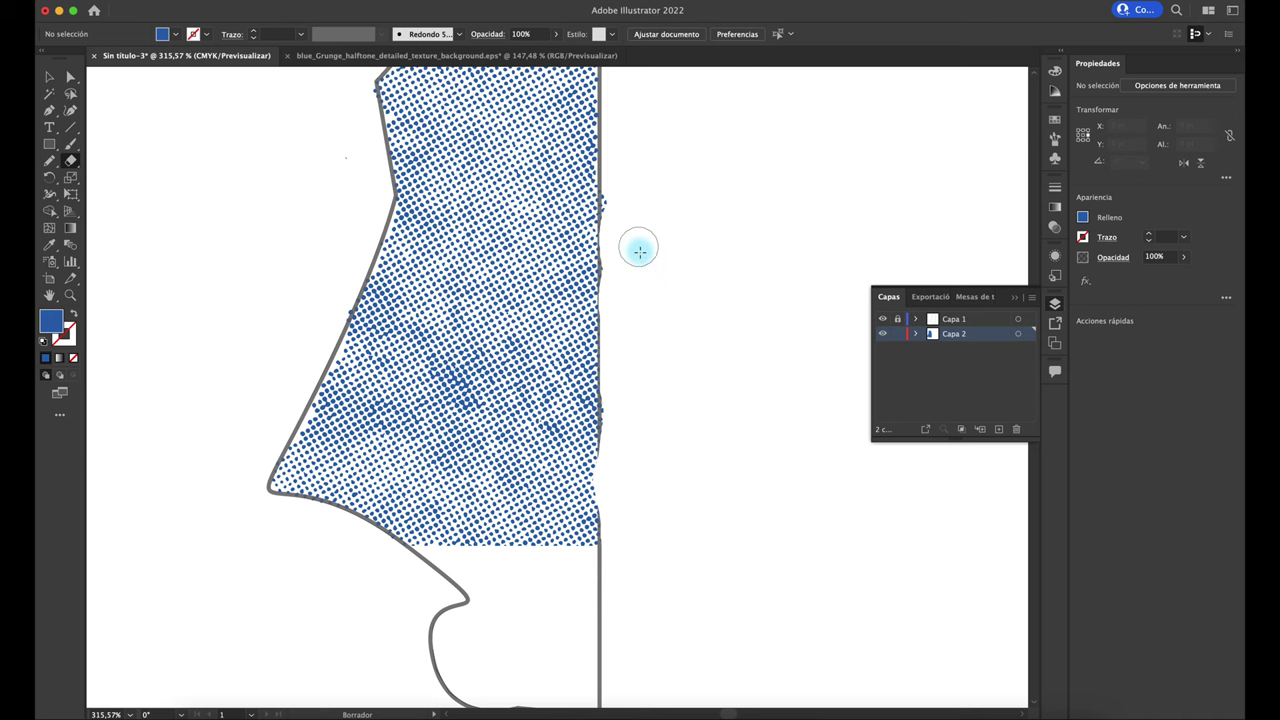
{"action": "mouse_move", "coordinate": [640, 249]}
{"action": "left_mouse_down"}
{"action": "mouse_move", "coordinate": [626, 191]}
{"action": "mouse_move", "coordinate": [617, 206]}
{"action": "left_mouse_up"}
Erase round patches from the halftone and the dots along its bottom edge.
{"action": "scroll", "coordinate": [655, 214], "scroll_direction": "down", "scroll_amount": 5}
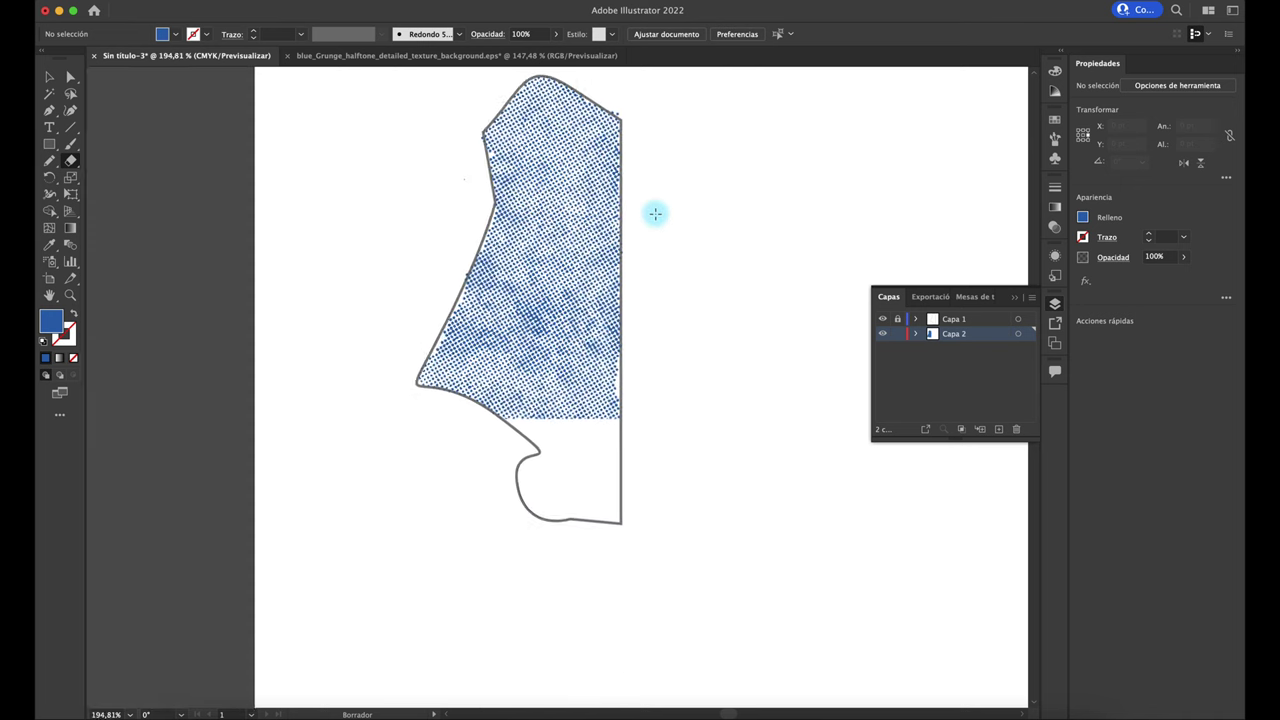
{"action": "scroll", "coordinate": [655, 214], "scroll_direction": "up", "scroll_amount": 4}
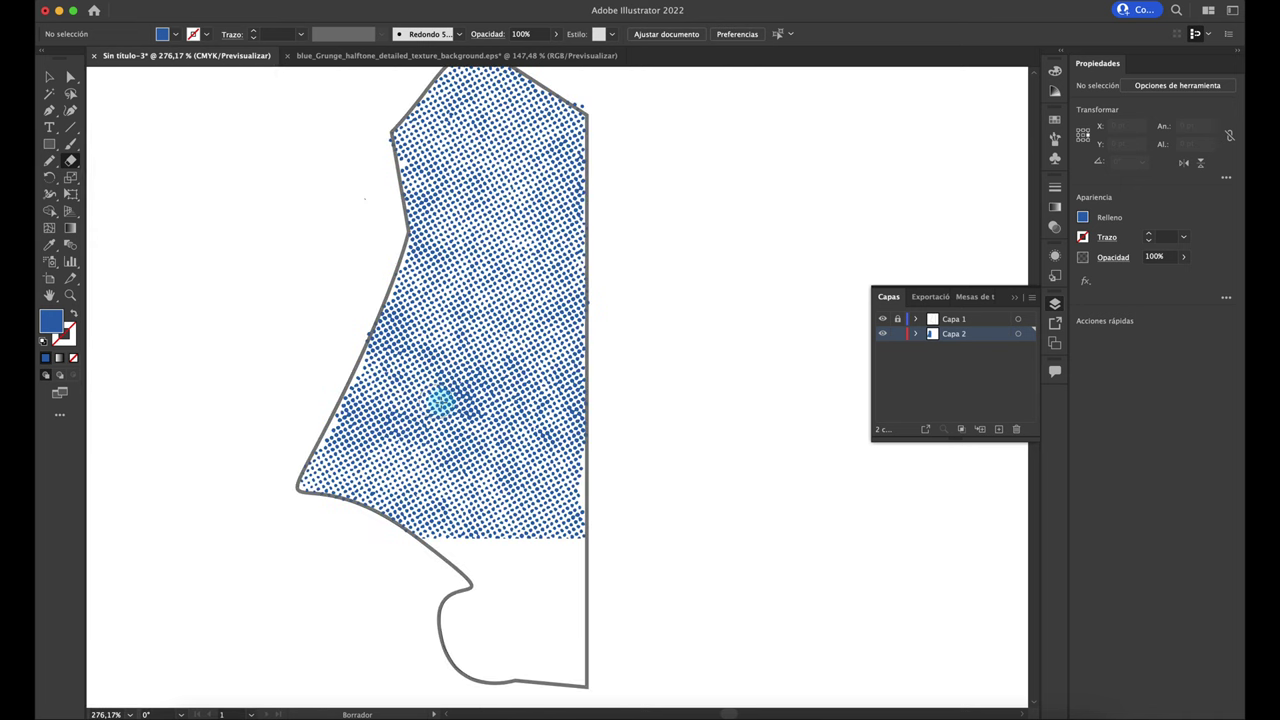
{"action": "left_click", "coordinate": [441, 446]}
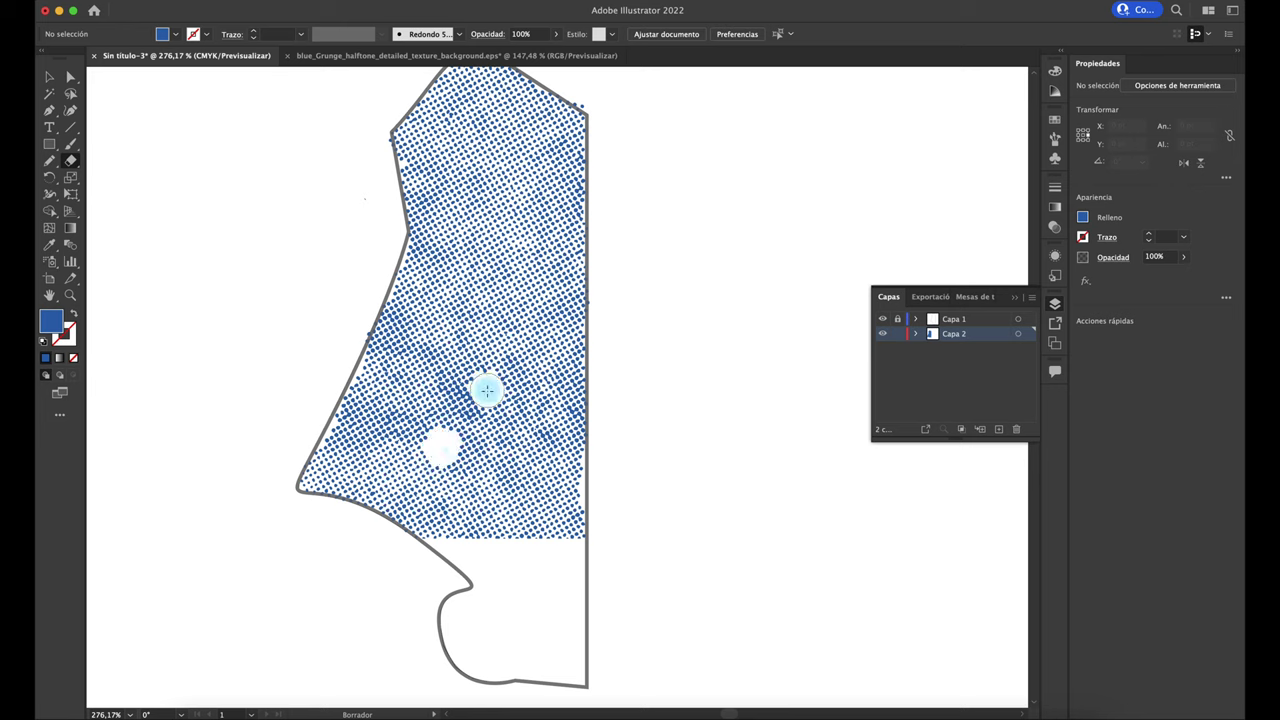
{"action": "mouse_move", "coordinate": [486, 390]}
{"action": "left_mouse_down"}
{"action": "mouse_move", "coordinate": [443, 408]}
{"action": "mouse_move", "coordinate": [466, 443]}
{"action": "mouse_move", "coordinate": [487, 443]}
{"action": "left_mouse_up"}
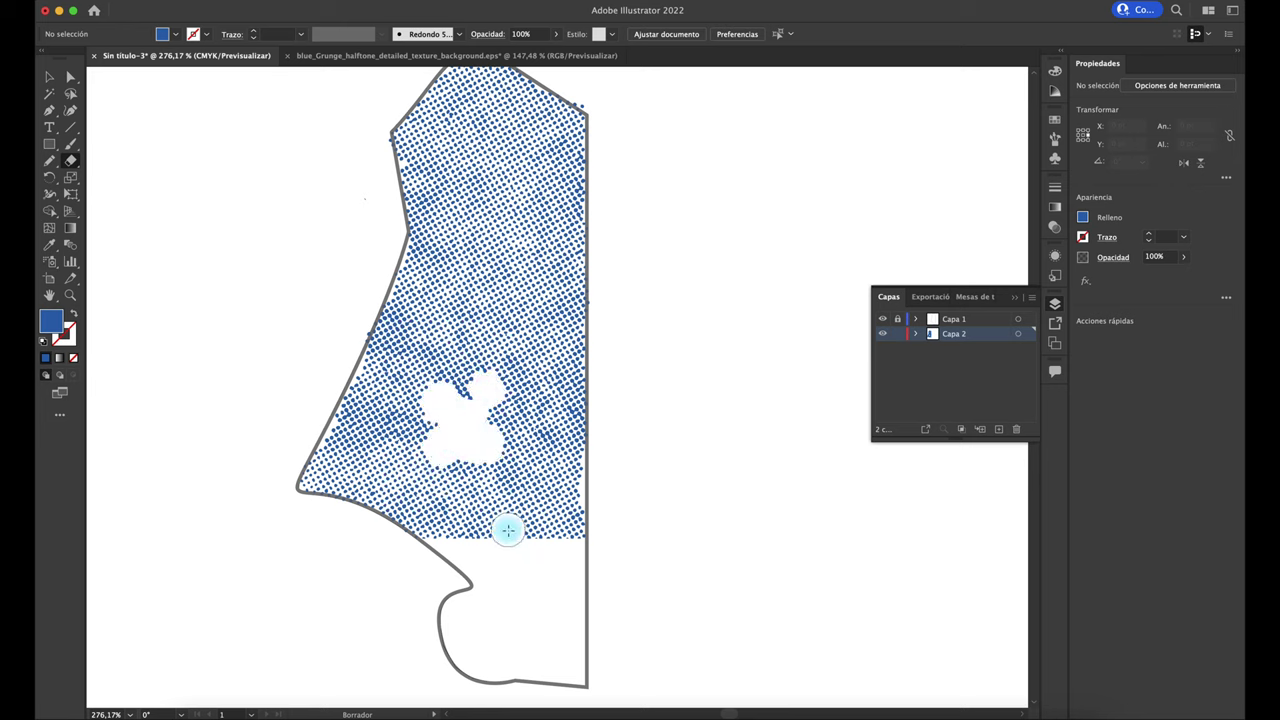
{"action": "mouse_move", "coordinate": [508, 530]}
{"action": "left_mouse_down"}
{"action": "mouse_move", "coordinate": [469, 531]}
{"action": "mouse_move", "coordinate": [517, 543]}
{"action": "mouse_move", "coordinate": [563, 534]}
{"action": "mouse_move", "coordinate": [547, 468]}
{"action": "left_mouse_up"}
{"action": "left_click", "coordinate": [534, 446]}
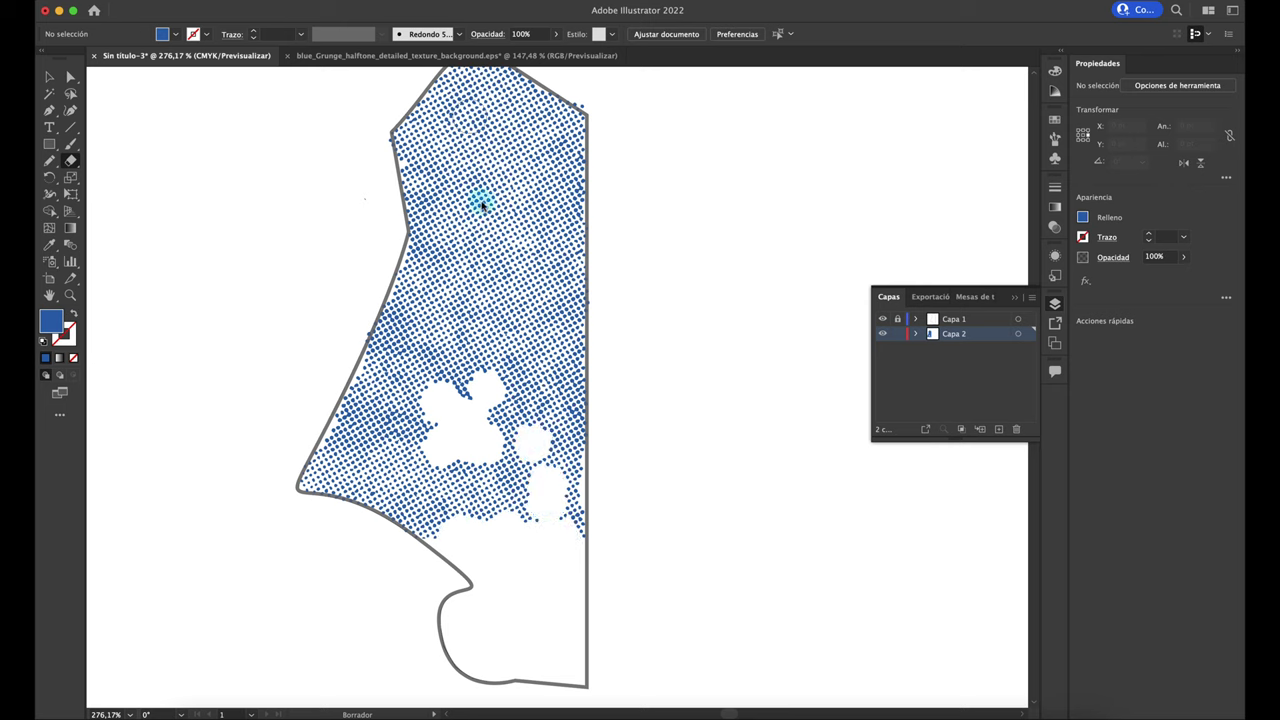
Change the eraser brush shape to Ovalado 3 pt.
{"action": "left_click", "coordinate": [459, 36]}
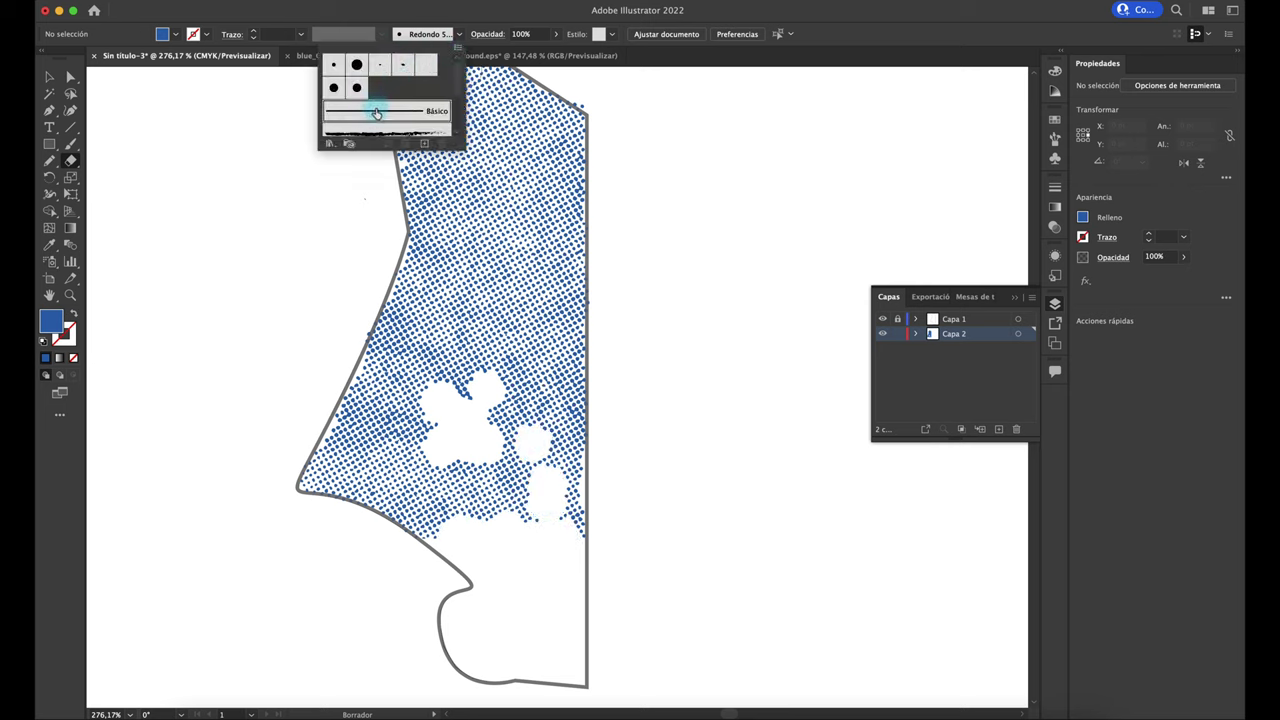
{"action": "left_click", "coordinate": [447, 345]}
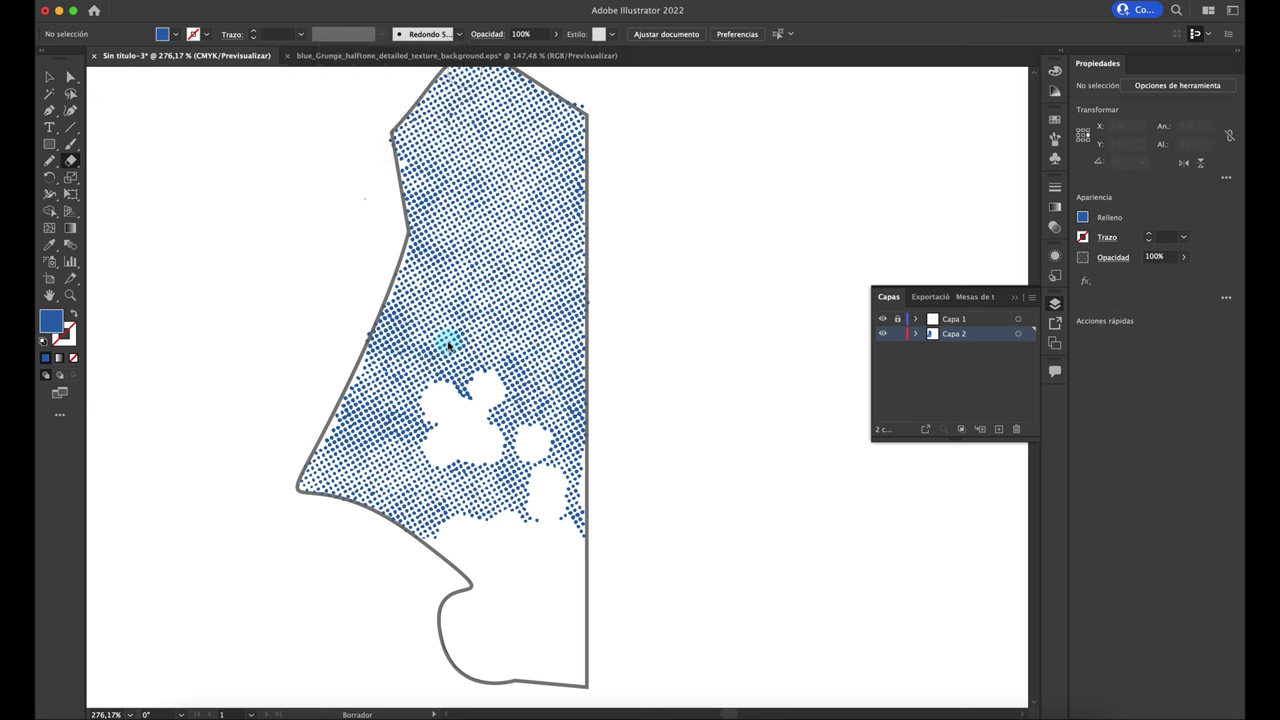
{"action": "left_click", "coordinate": [459, 35]}
{"action": "left_click", "coordinate": [380, 67]}
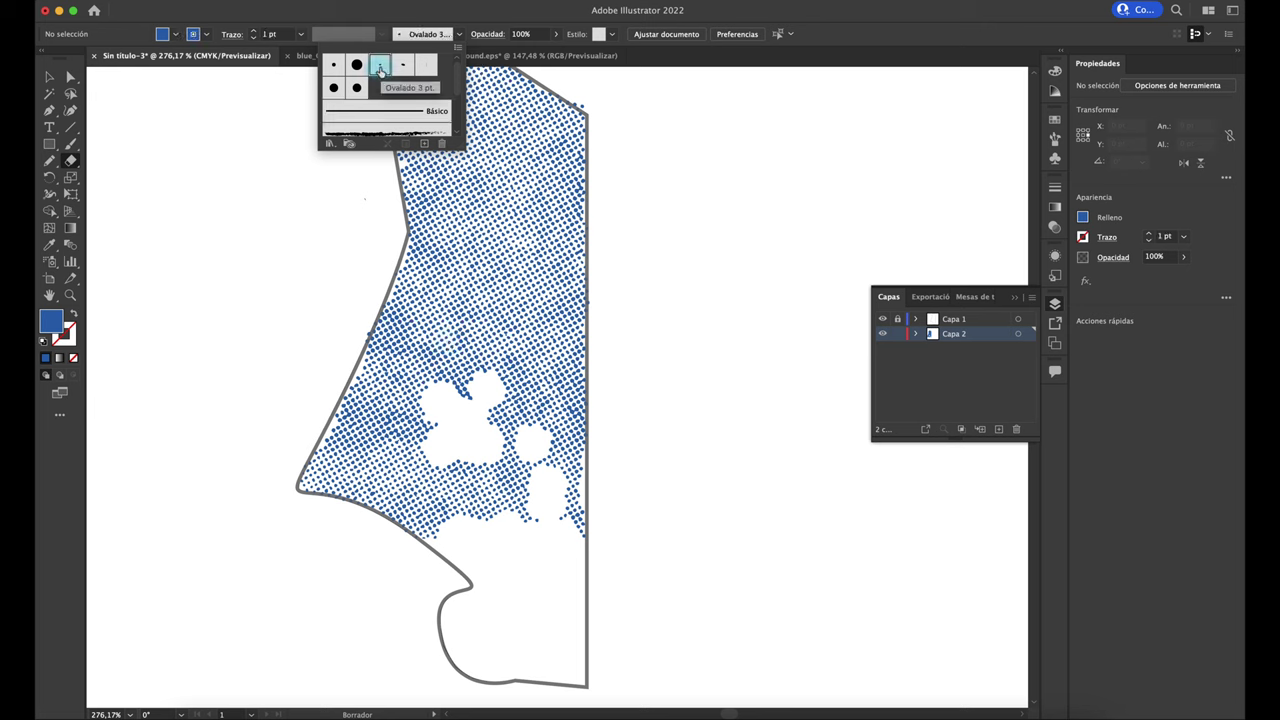
{"action": "left_click", "coordinate": [411, 429]}
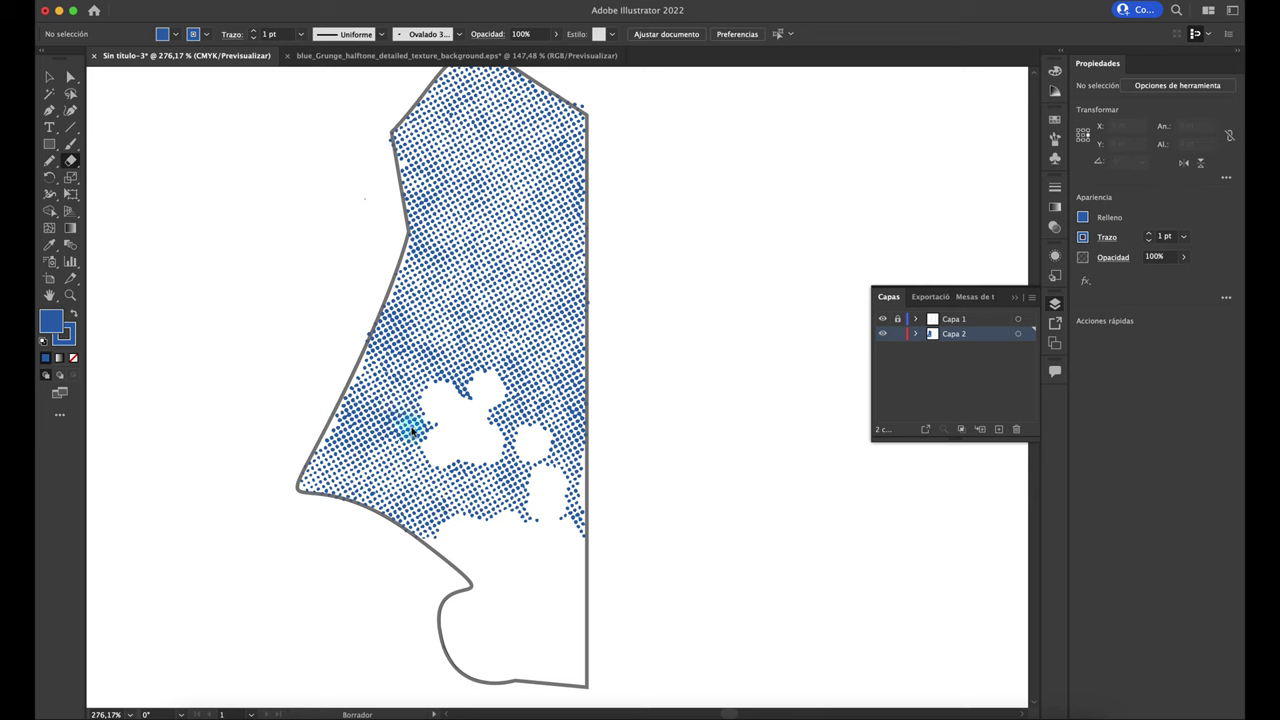
Erase a wide lower-left band and cut a hole into the texture's right edge.
{"action": "mouse_move", "coordinate": [420, 418]}
{"action": "left_mouse_down"}
{"action": "mouse_move", "coordinate": [406, 426]}
{"action": "mouse_move", "coordinate": [486, 523]}
{"action": "mouse_move", "coordinate": [539, 521]}
{"action": "mouse_move", "coordinate": [580, 551]}
{"action": "mouse_move", "coordinate": [394, 514]}
{"action": "mouse_move", "coordinate": [496, 555]}
{"action": "mouse_move", "coordinate": [510, 514]}
{"action": "left_mouse_up"}
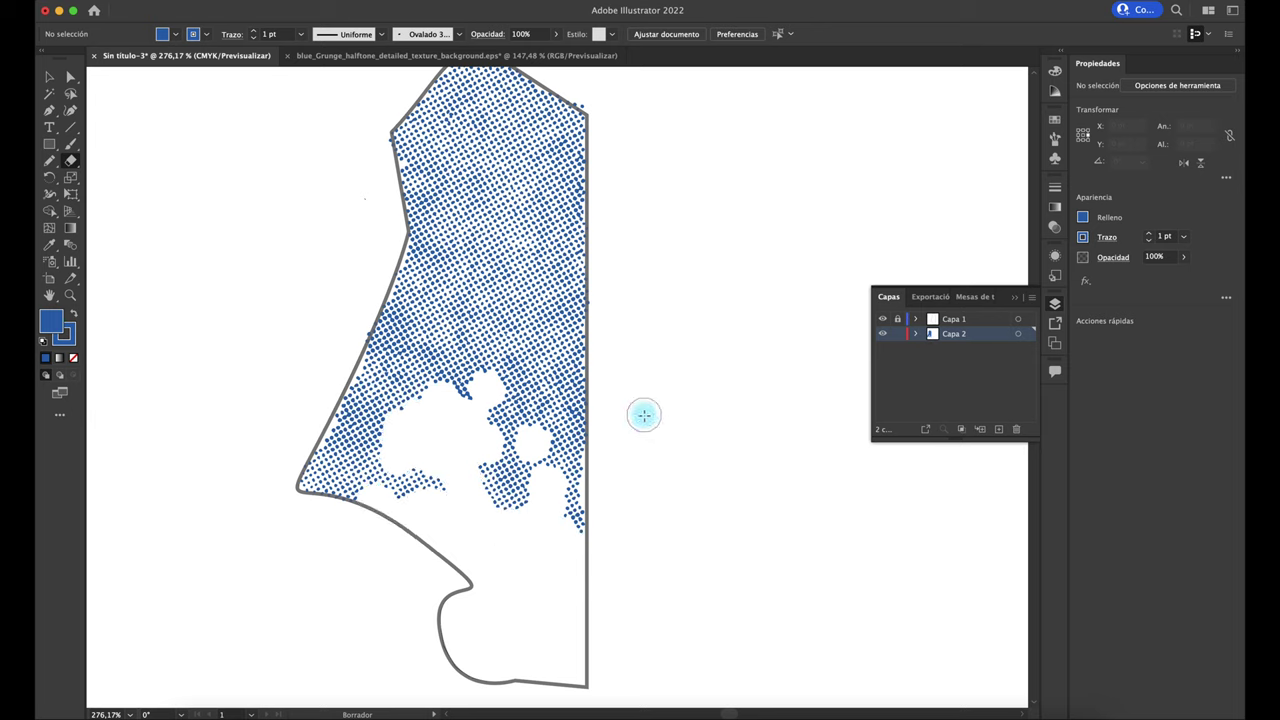
{"action": "mouse_move", "coordinate": [580, 320]}
{"action": "left_mouse_down"}
{"action": "mouse_move", "coordinate": [586, 171]}
{"action": "mouse_move", "coordinate": [569, 94]}
{"action": "mouse_move", "coordinate": [591, 120]}
{"action": "left_mouse_up"}
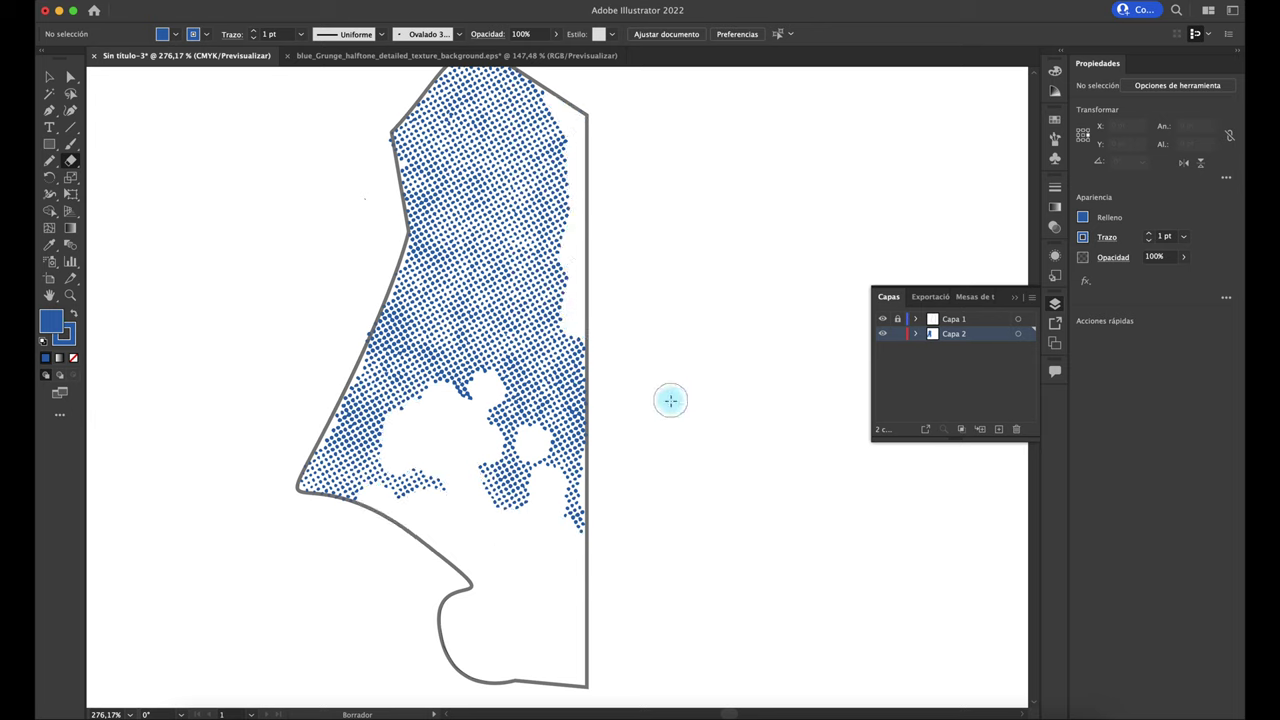
{"action": "scroll", "coordinate": [670, 399], "scroll_direction": "down", "scroll_amount": 3}
{"action": "scroll", "coordinate": [670, 399], "scroll_direction": "up", "scroll_amount": 4}
{"action": "scroll", "coordinate": [670, 399], "scroll_direction": "down", "scroll_amount": 2}
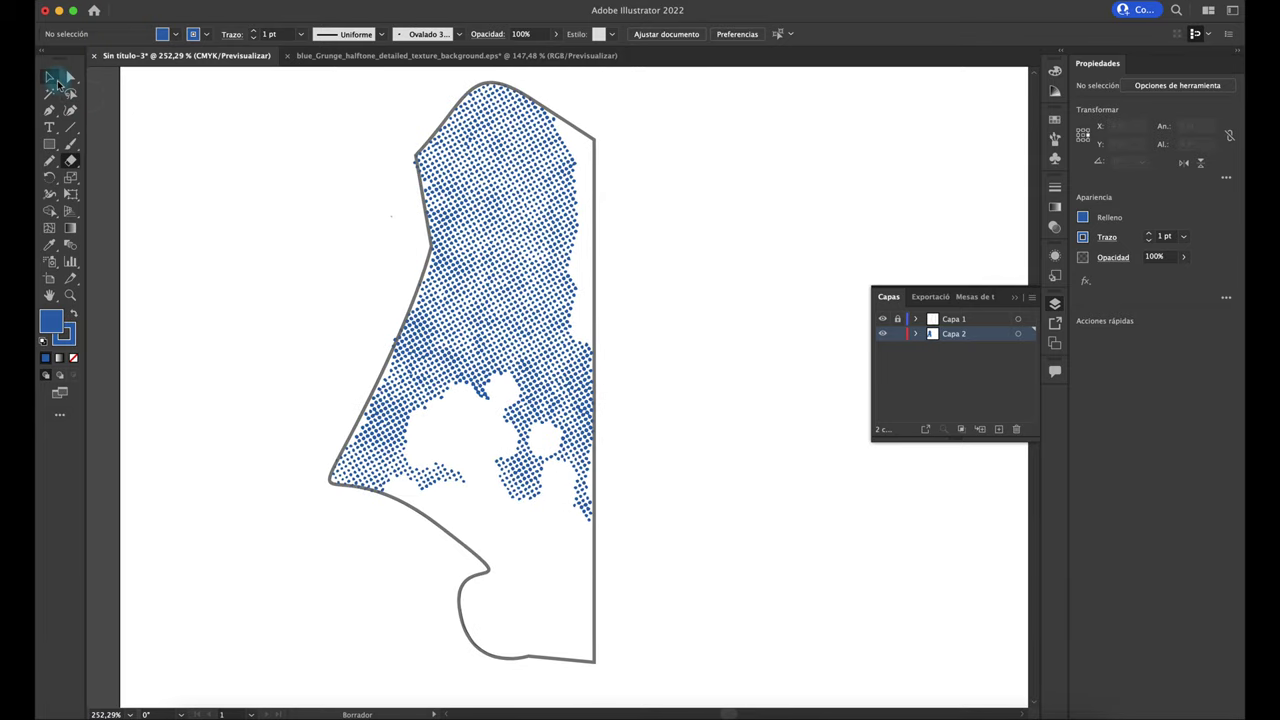
{"action": "left_click", "coordinate": [51, 78]}
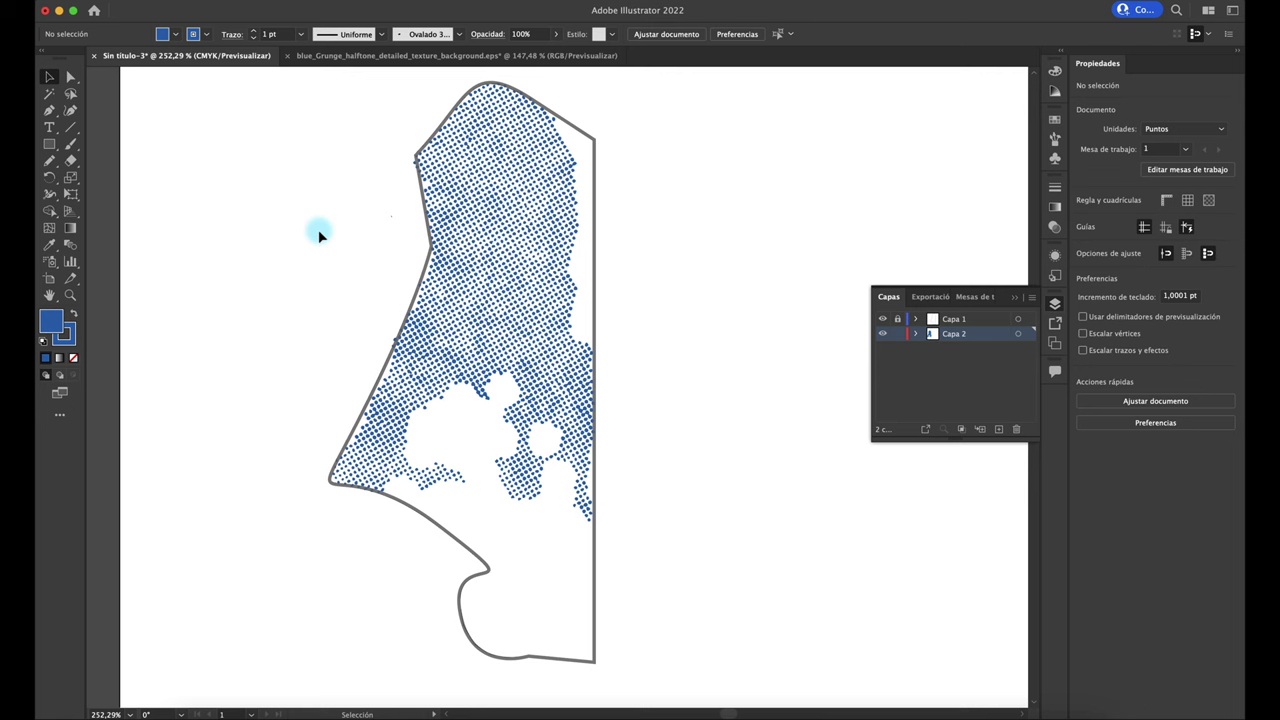
{"action": "left_click", "coordinate": [535, 250]}
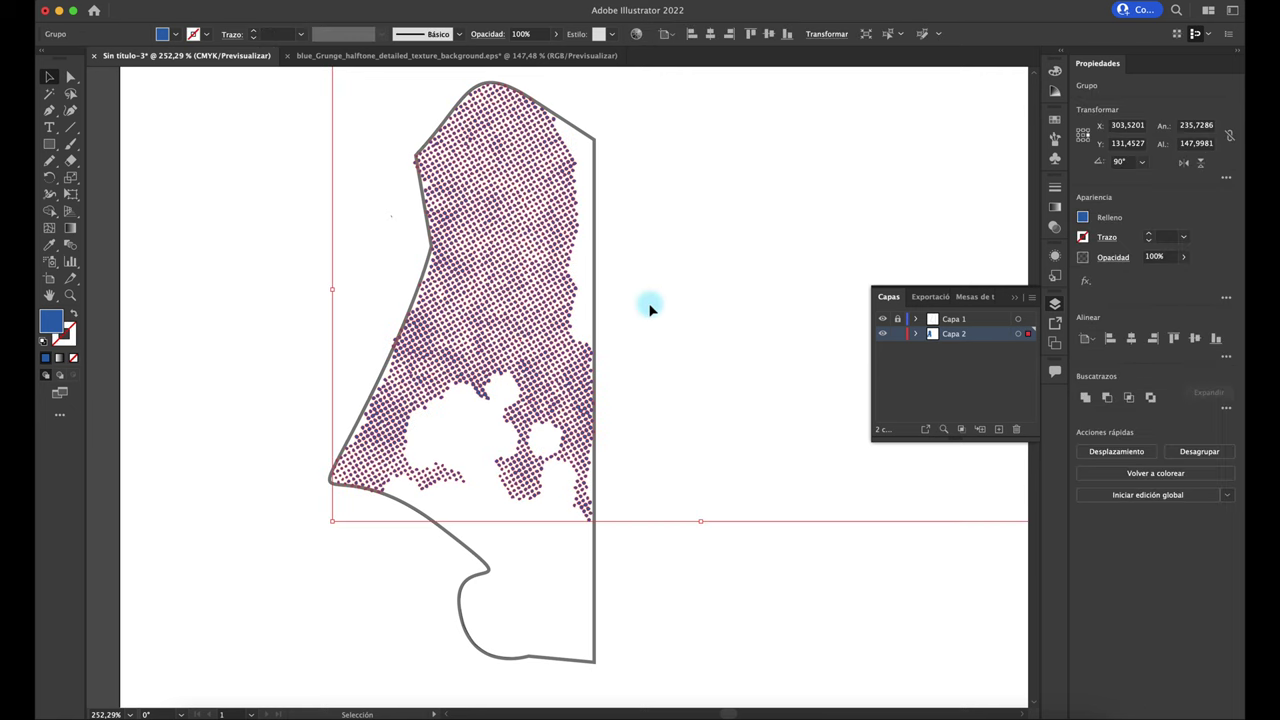
{"action": "scroll", "coordinate": [650, 310], "scroll_direction": "down", "scroll_amount": 3}
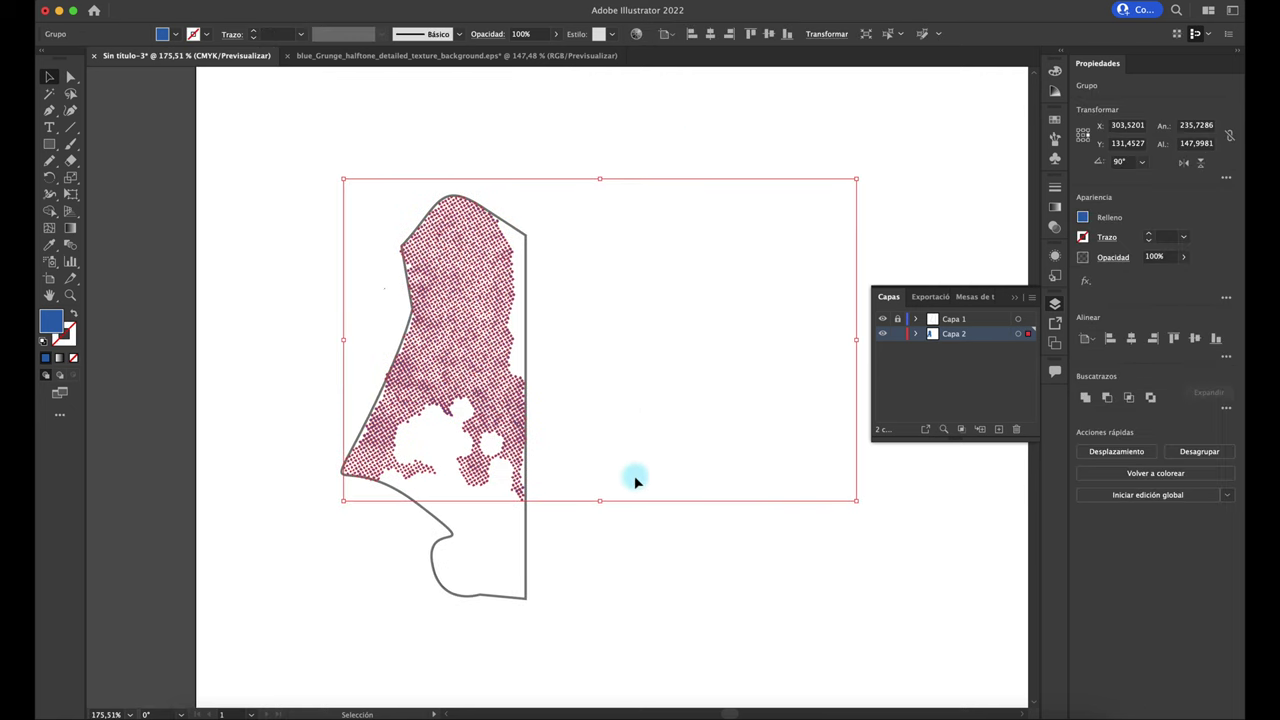
{"action": "scroll", "coordinate": [630, 549], "scroll_direction": "right", "scroll_amount": 5}
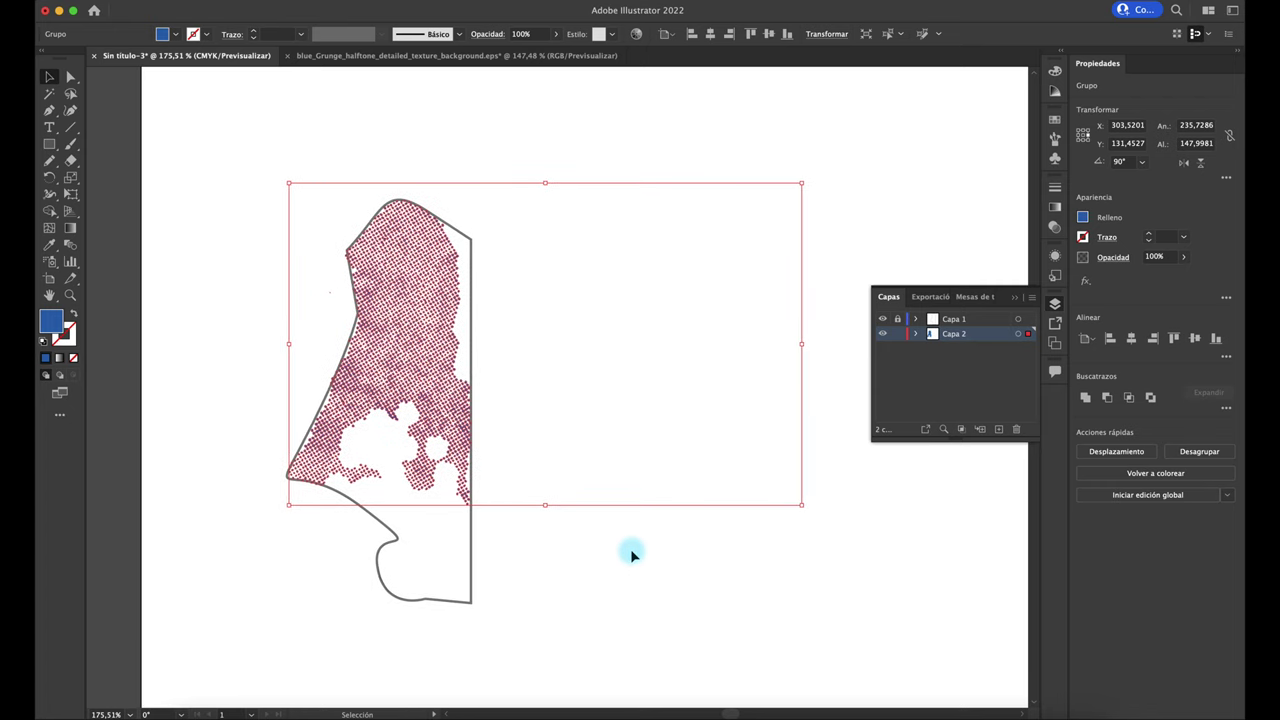
{"action": "scroll", "coordinate": [631, 553], "scroll_direction": "left", "scroll_amount": 5}
{"action": "scroll", "coordinate": [631, 553], "scroll_direction": "down", "scroll_amount": 2}
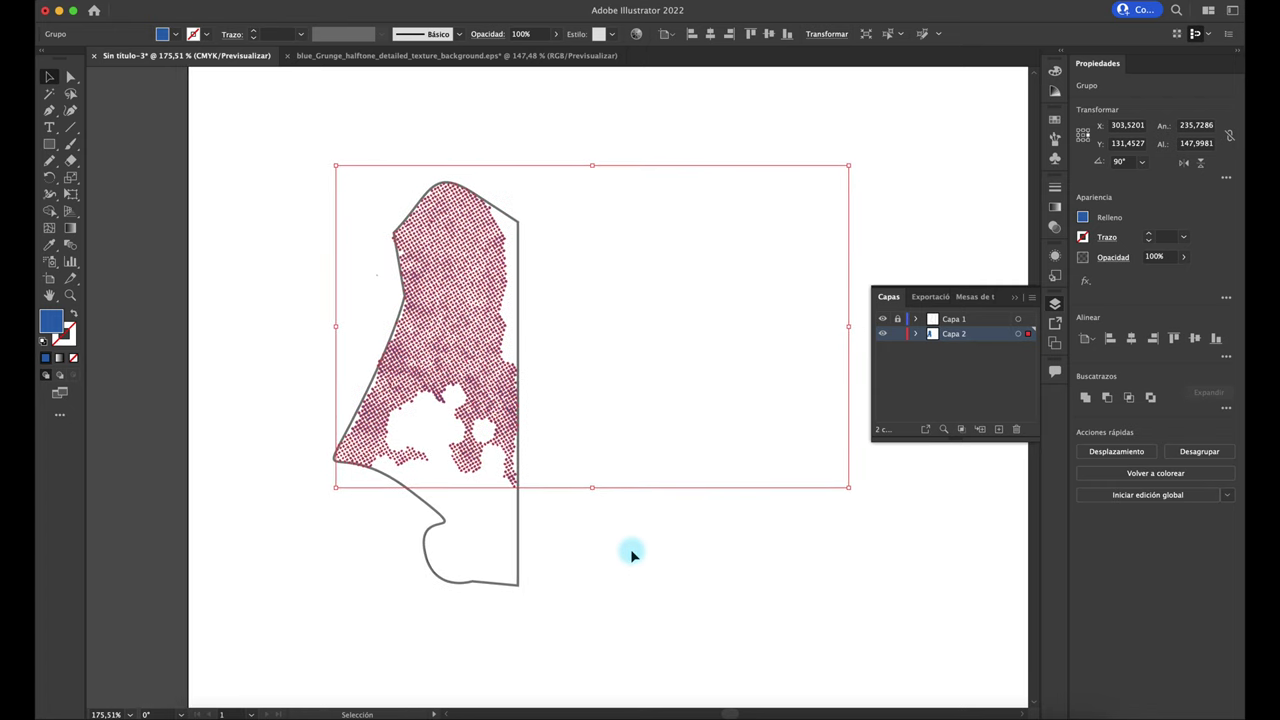
{"action": "left_click", "coordinate": [218, 160]}
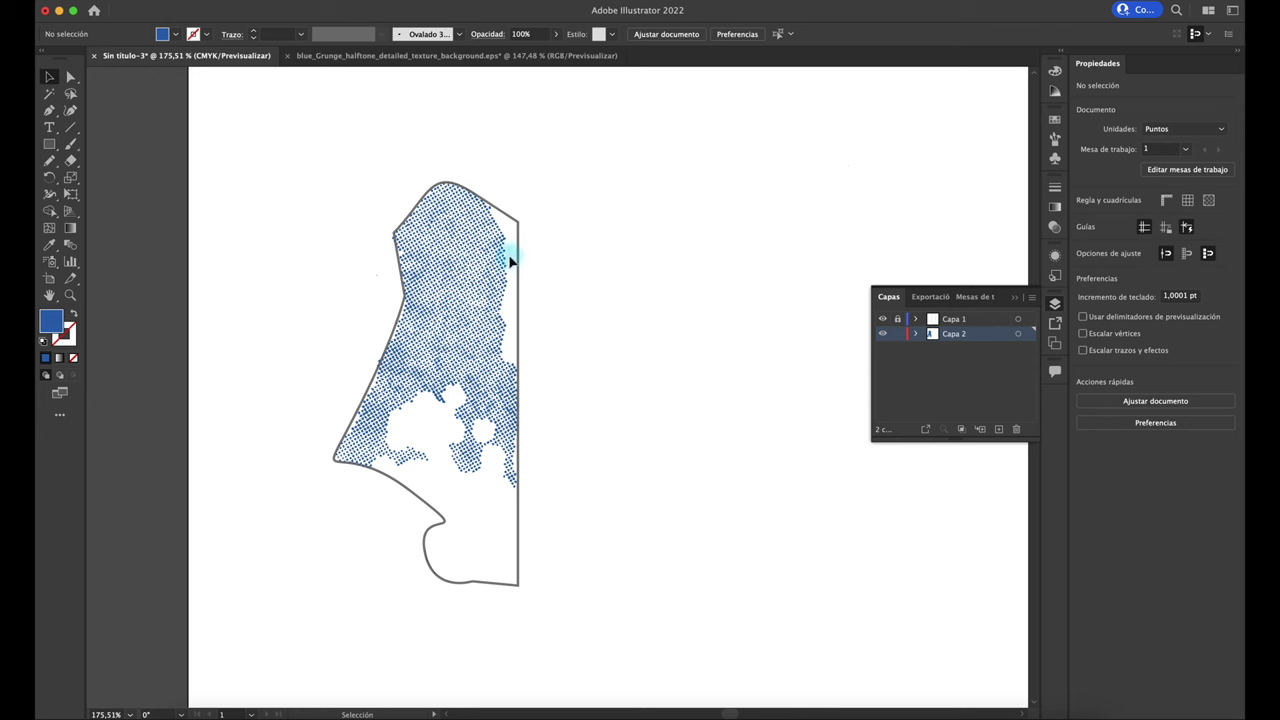
Fill the halftone texture group with black, then deselect and zoom in to inspect.
{"action": "left_click", "coordinate": [455, 276]}
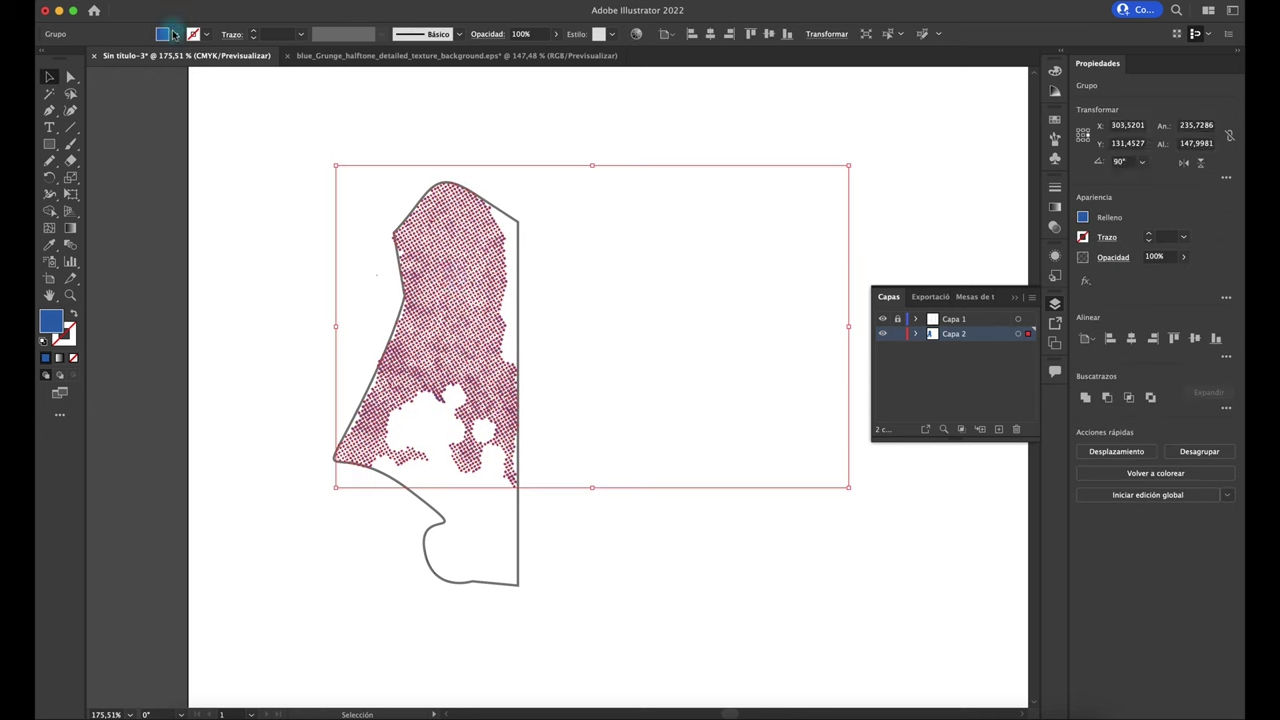
{"action": "left_click", "coordinate": [176, 34]}
{"action": "left_click", "coordinate": [74, 62]}
{"action": "left_click", "coordinate": [274, 264]}
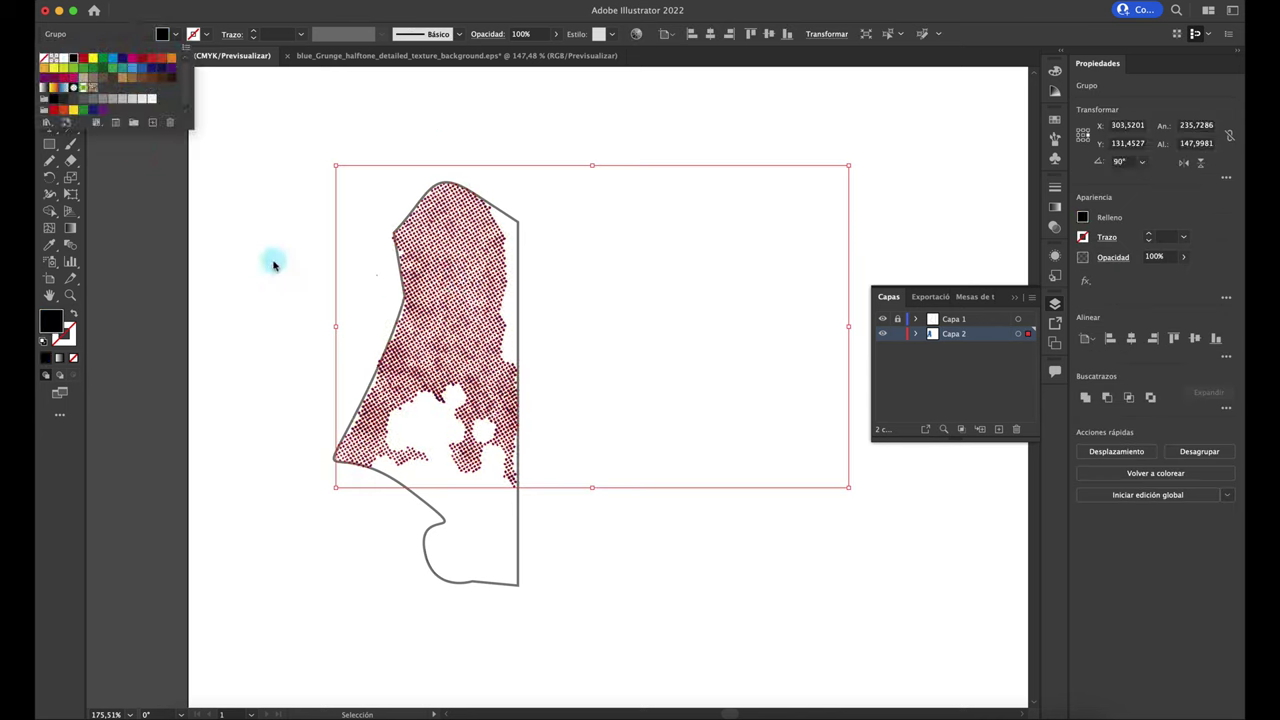
{"action": "left_click", "coordinate": [274, 264]}
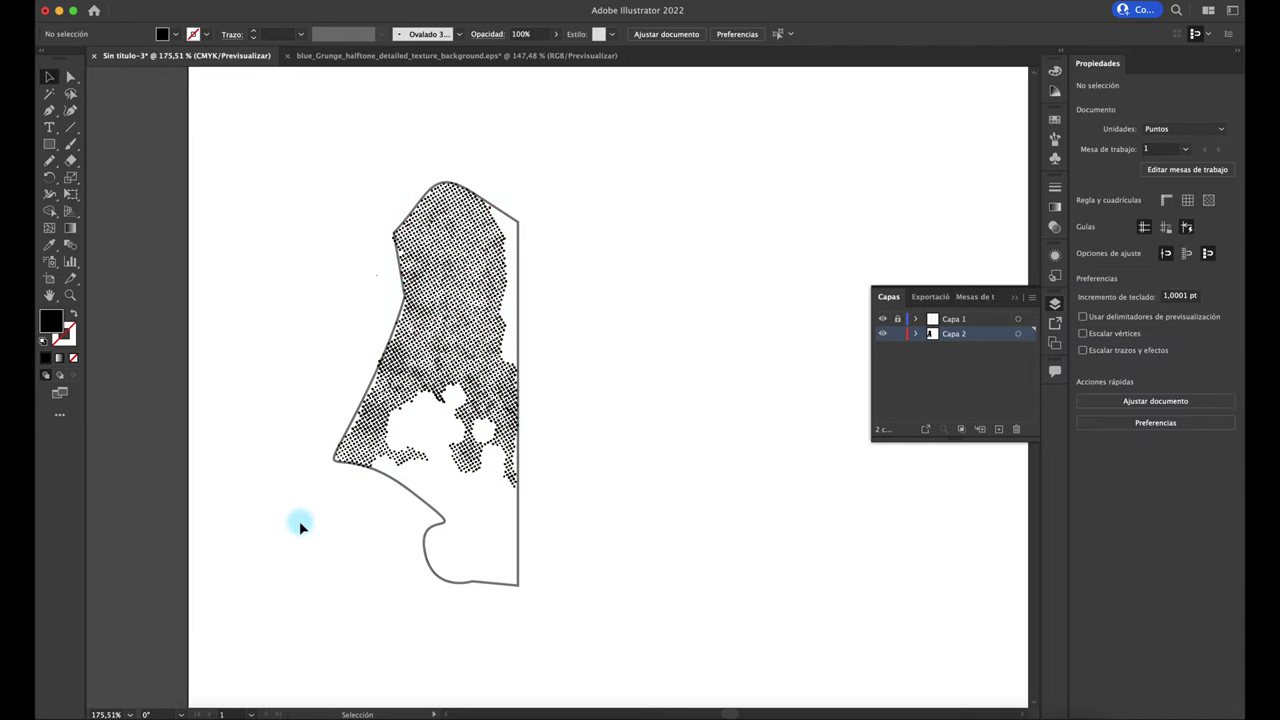
{"action": "scroll", "coordinate": [418, 414], "scroll_direction": "up", "scroll_amount": 3}
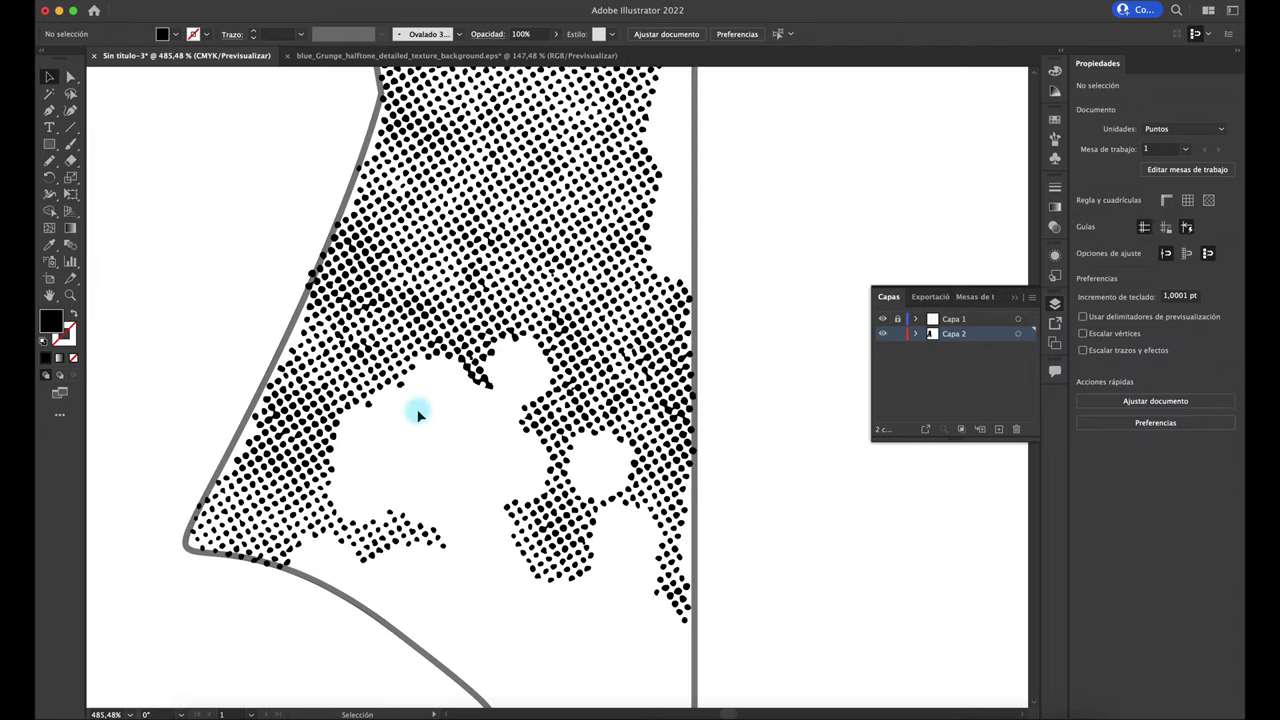
{"action": "scroll", "coordinate": [417, 411], "scroll_direction": "up", "scroll_amount": 3}
{"action": "scroll", "coordinate": [403, 451], "scroll_direction": "down", "scroll_amount": 2}
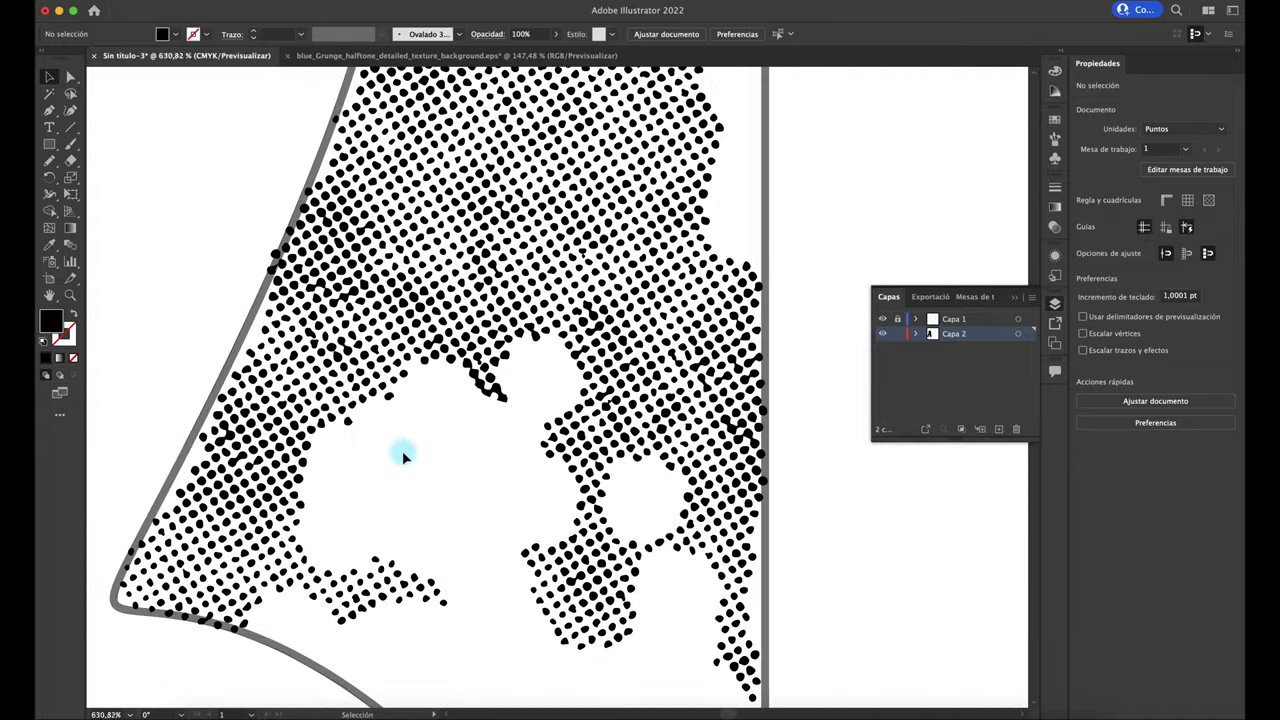
{"action": "scroll", "coordinate": [403, 451], "scroll_direction": "down", "scroll_amount": 2}
{"action": "scroll", "coordinate": [403, 452], "scroll_direction": "down", "scroll_amount": 2}
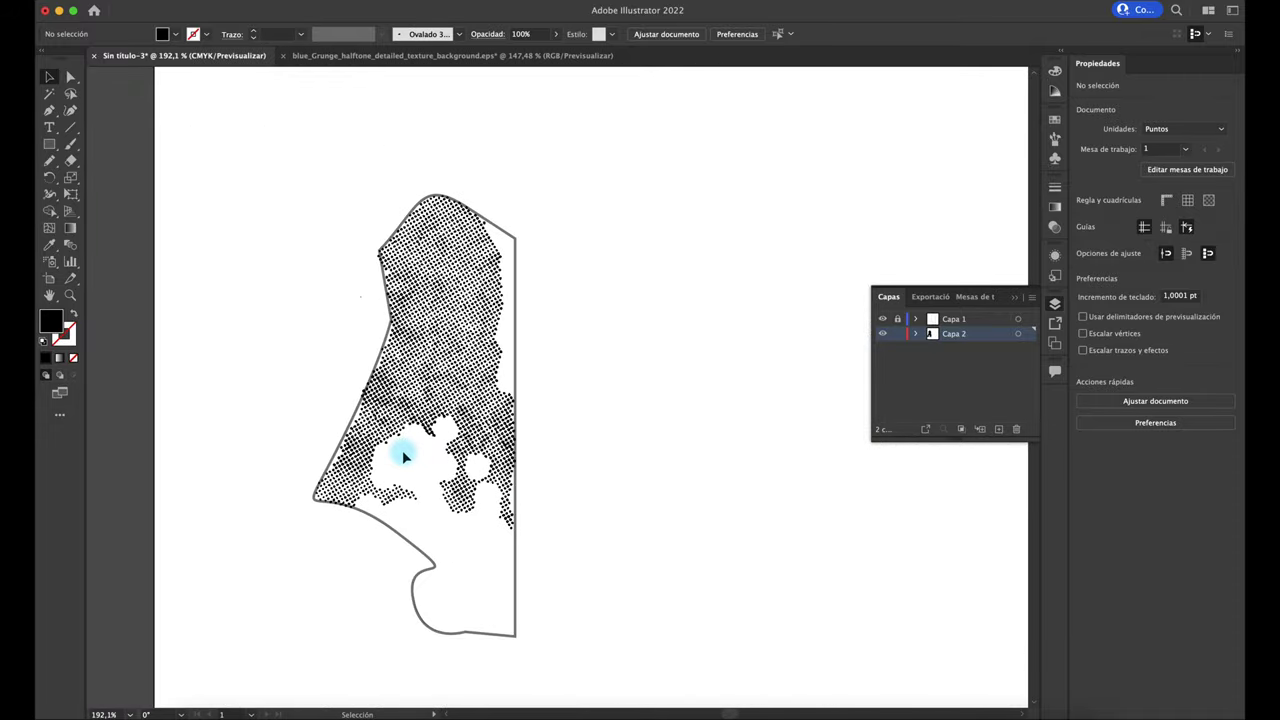
{"action": "scroll", "coordinate": [645, 427], "scroll_direction": "down", "scroll_amount": 2}
{"action": "scroll", "coordinate": [648, 427], "scroll_direction": "left", "scroll_amount": 2}
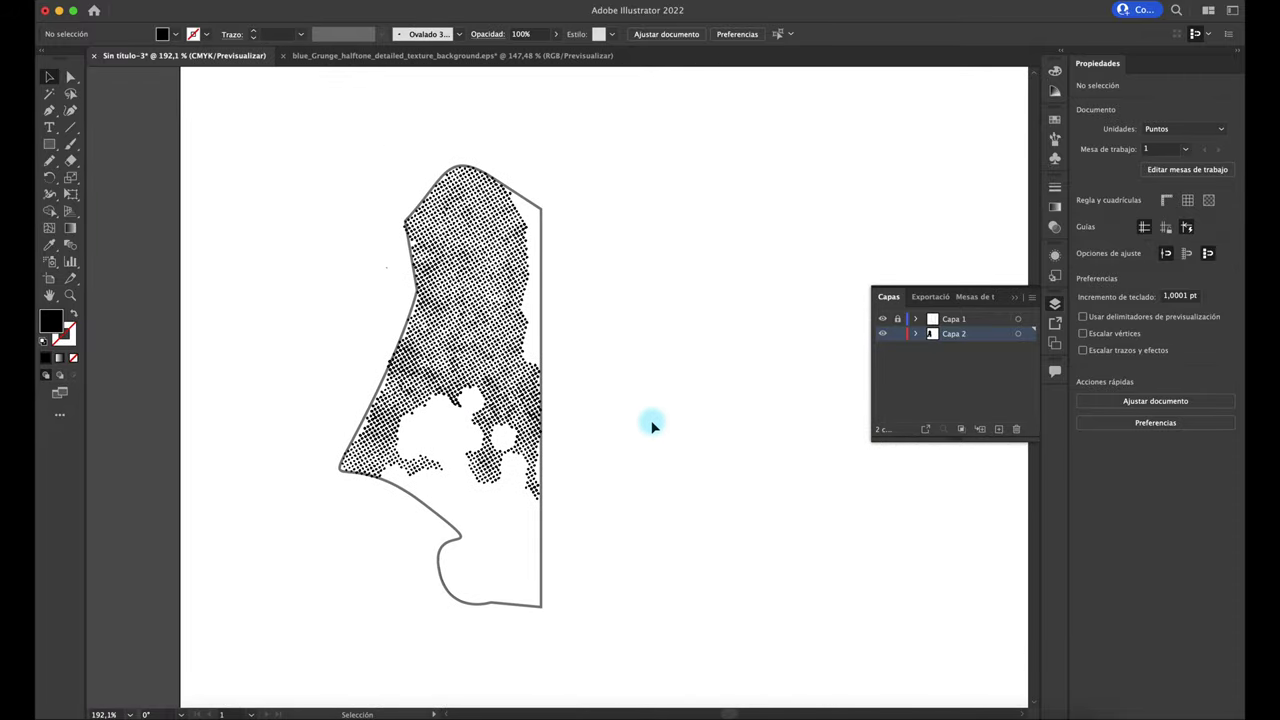